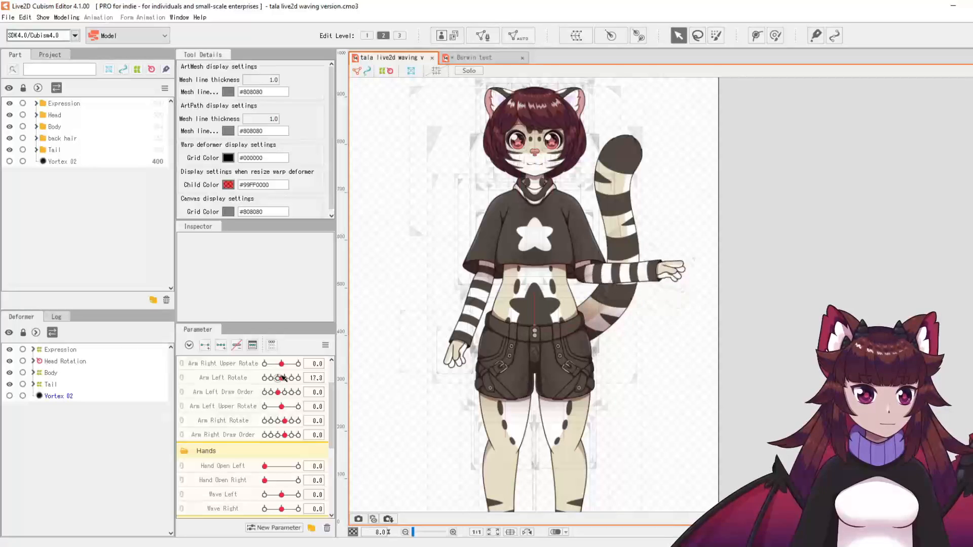
Inspect the handopen r mesh of the right hand and its place in the deformer hierarchy.
left_click(484, 59)
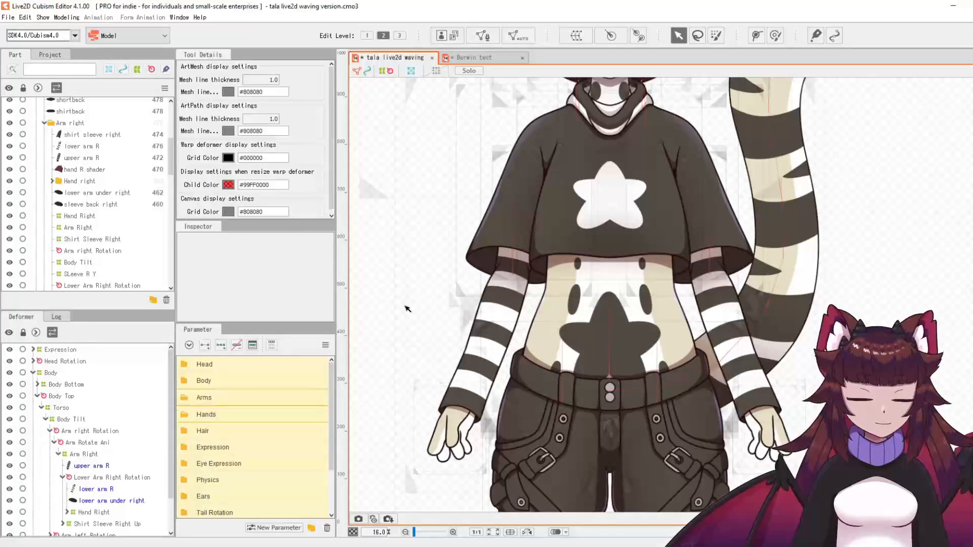
scroll(405, 309, "up", 1)
left_click(458, 457)
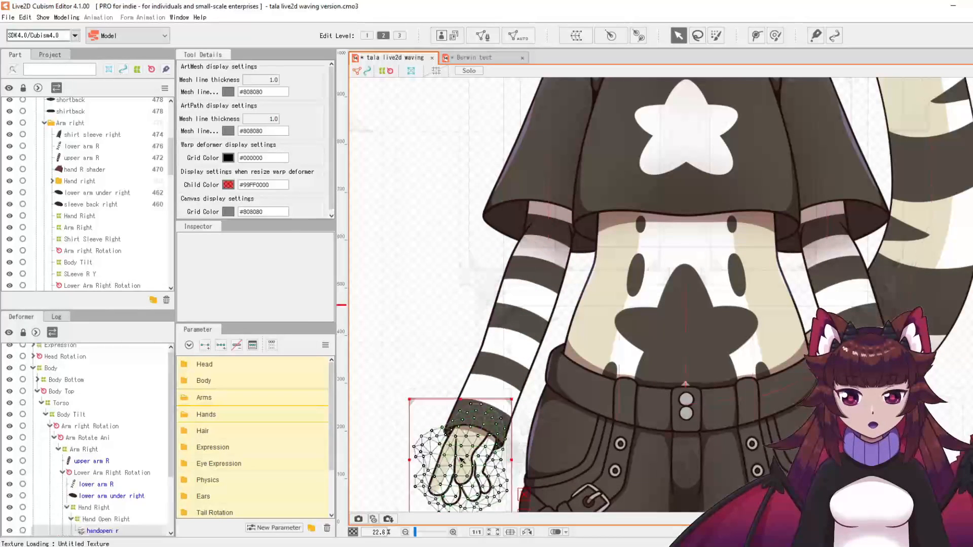
scroll(96, 453, "down", 2)
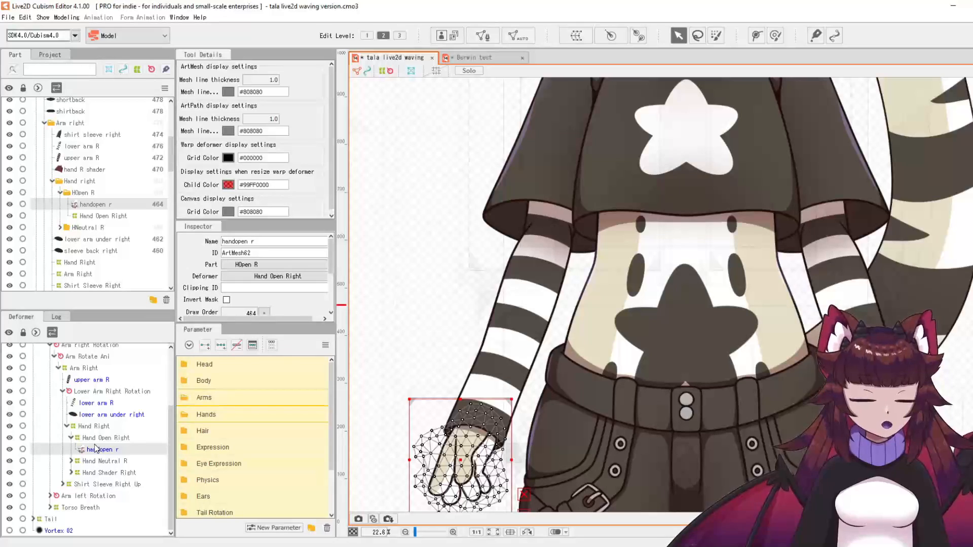
scroll(284, 298, "down", 2)
left_click(252, 285)
left_click(430, 314)
scroll(608, 494, "down", 3)
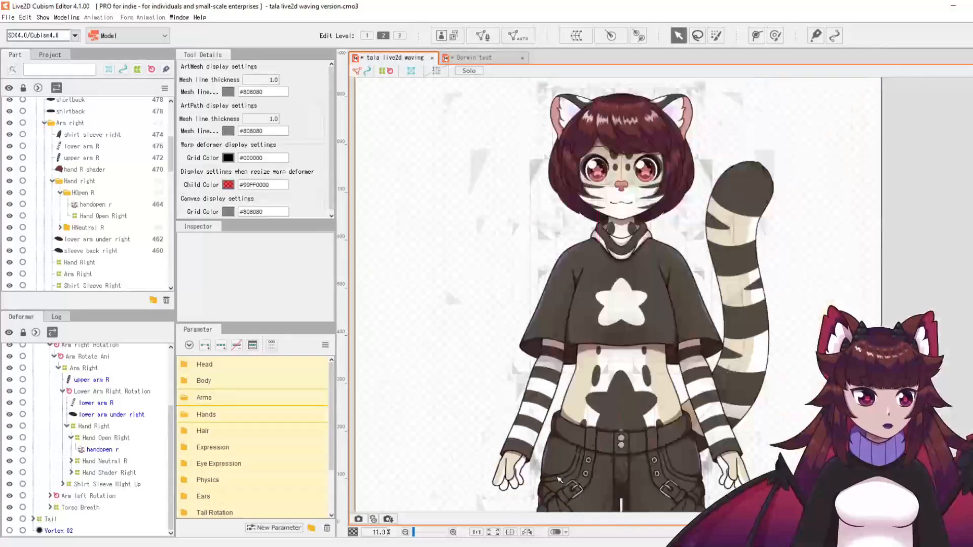
scroll(526, 496, "up", 4)
scroll(469, 465, "down", 1)
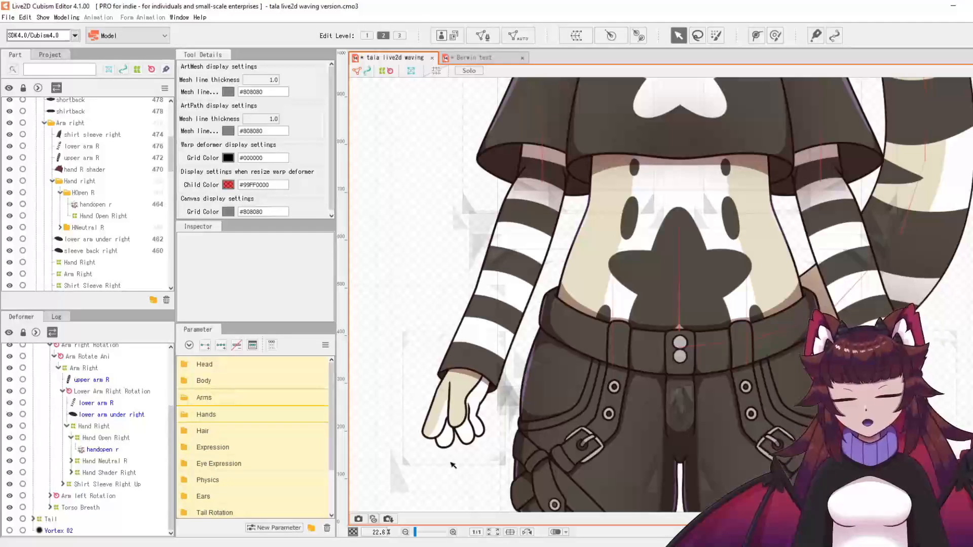
Examine the separate neutral right-hand meshes and the lower arm R mesh.
left_click(453, 410)
left_click_drag(456, 402, 373, 324)
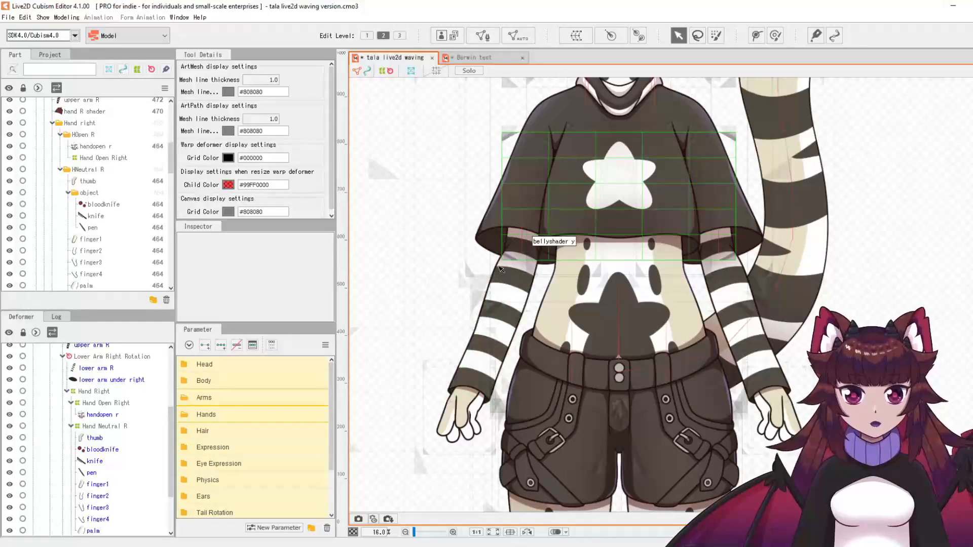
left_click(504, 297)
scroll(504, 299, "up", 3)
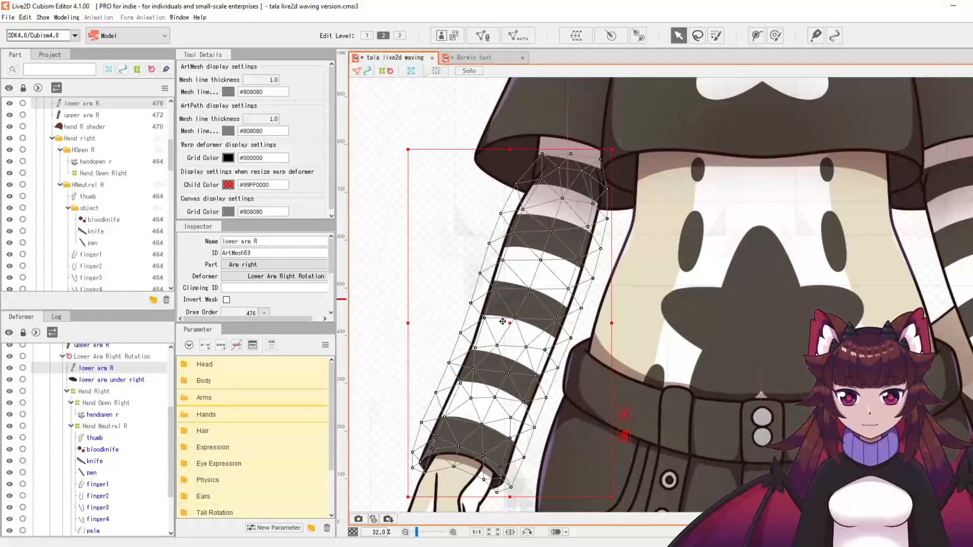
left_click_drag(510, 325, 409, 322)
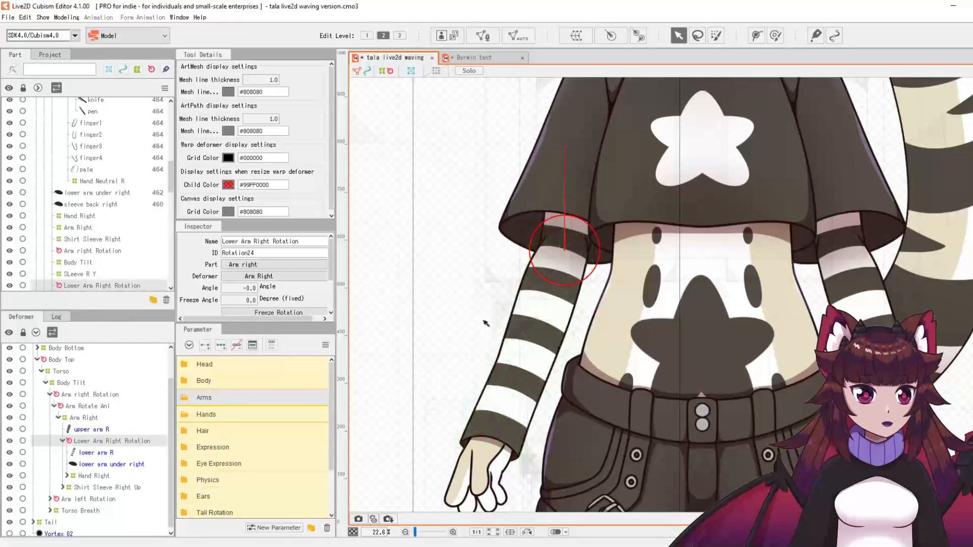
Try moving and rotating the Lower Arm Right Rotation deformer at the right elbow.
mouse_move(567, 251)
left_mouse_down()
mouse_move(464, 193)
mouse_move(552, 189)
mouse_move(505, 236)
mouse_move(558, 185)
mouse_move(588, 199)
mouse_move(534, 183)
mouse_move(516, 235)
mouse_move(567, 236)
left_mouse_up()
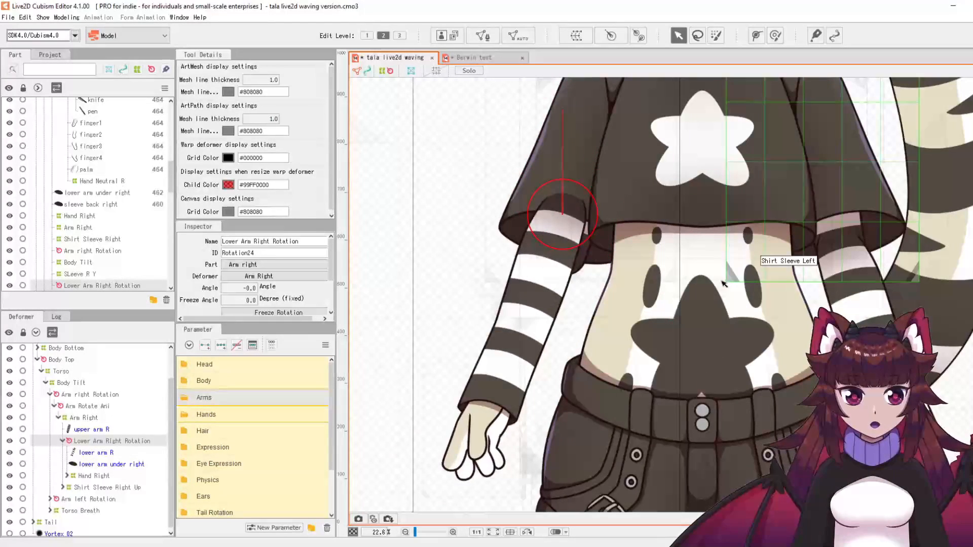
key("ctrl+z")
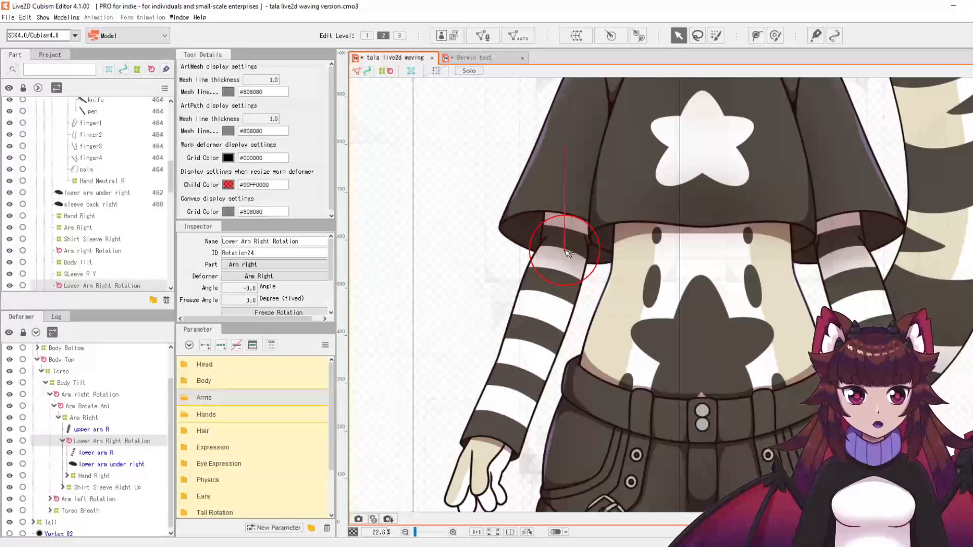
left_click_drag(564, 148, 594, 288)
scroll(540, 246, "up", 3)
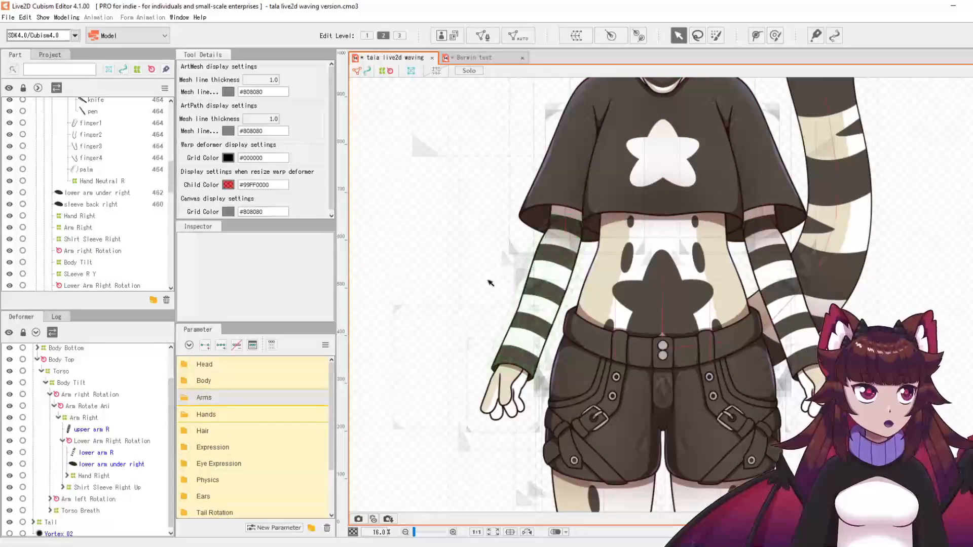
Start a new parameter named Arm wave Right with the ID armrightwave.
left_click(274, 527)
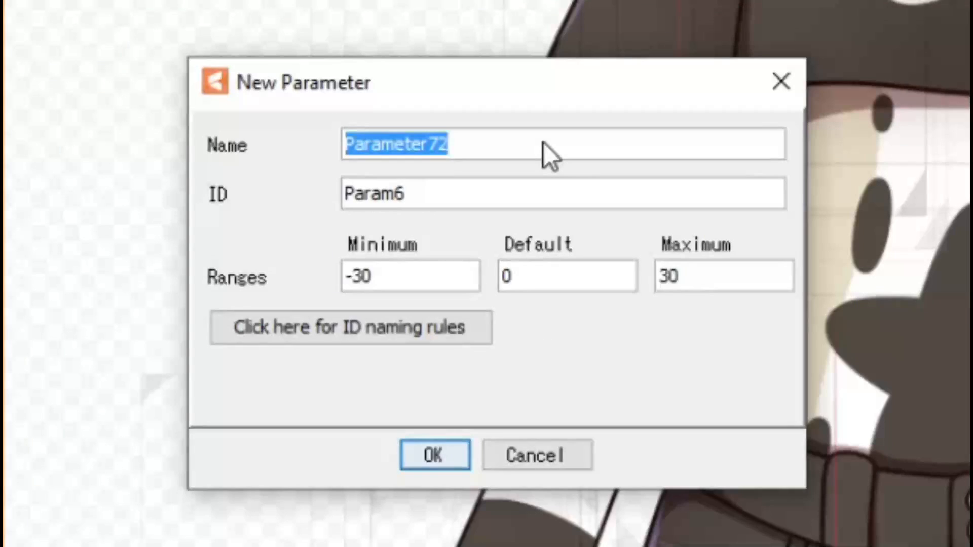
type("Arm wav")
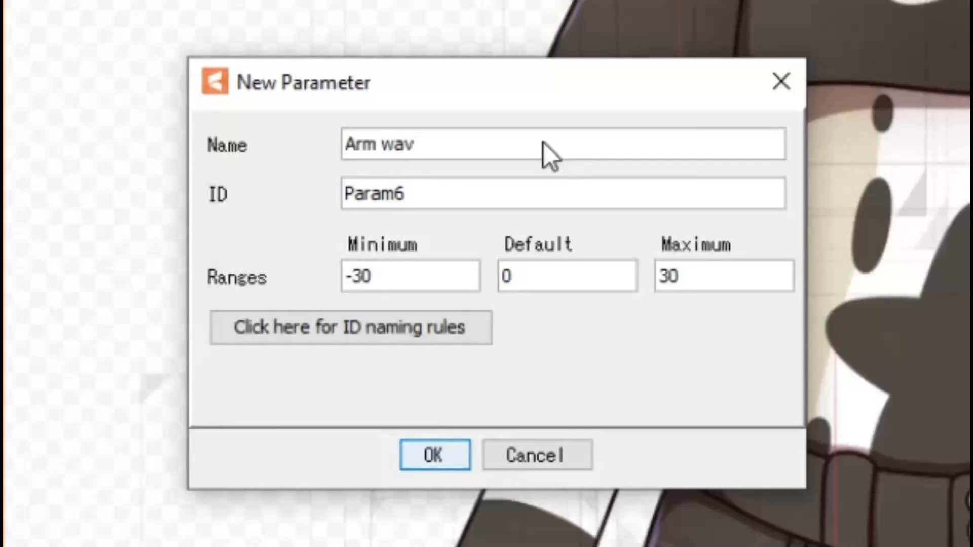
type("e Right")
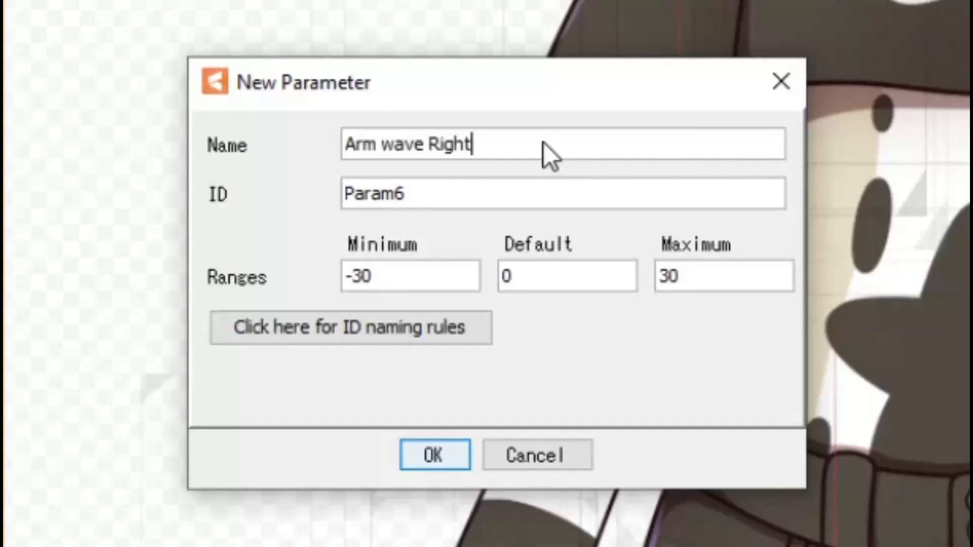
key("Tab")
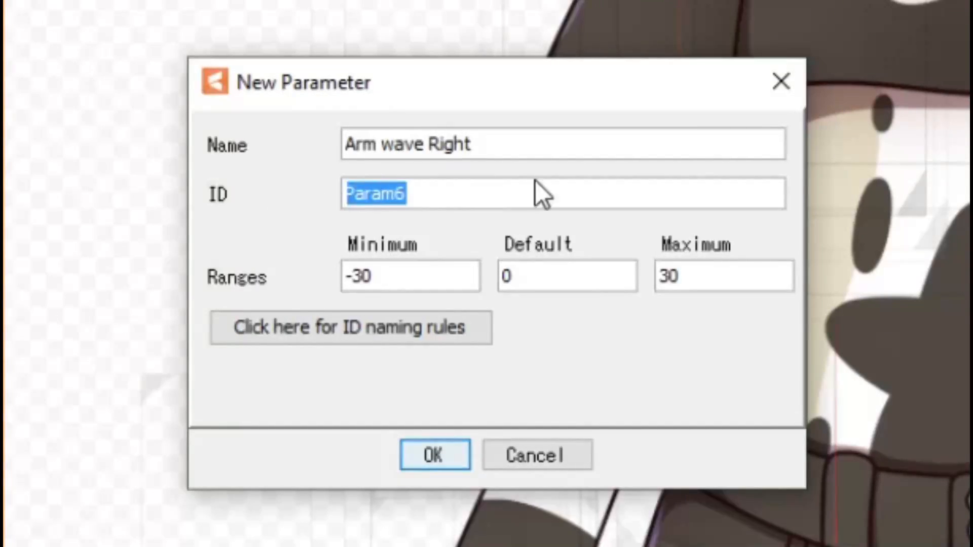
left_click(542, 204)
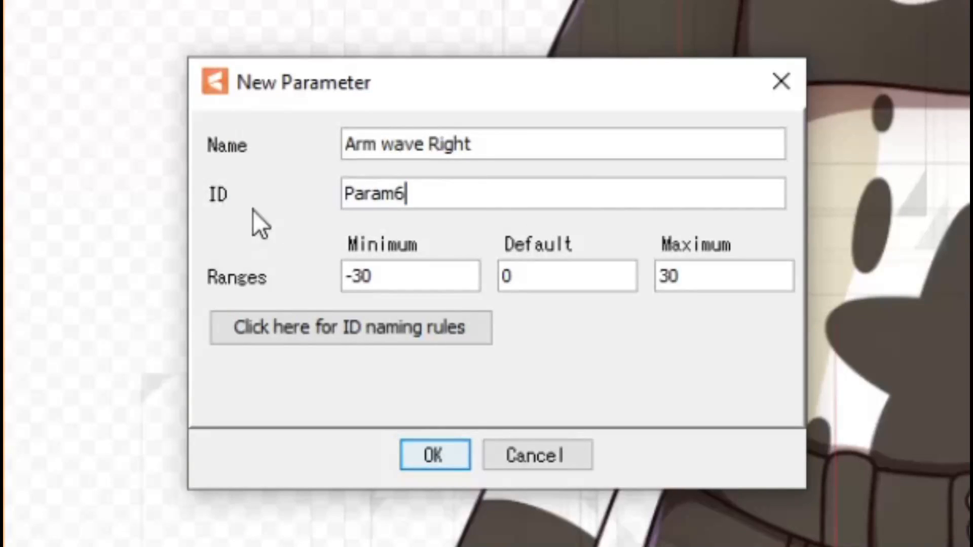
key("Tab")
type("arm")
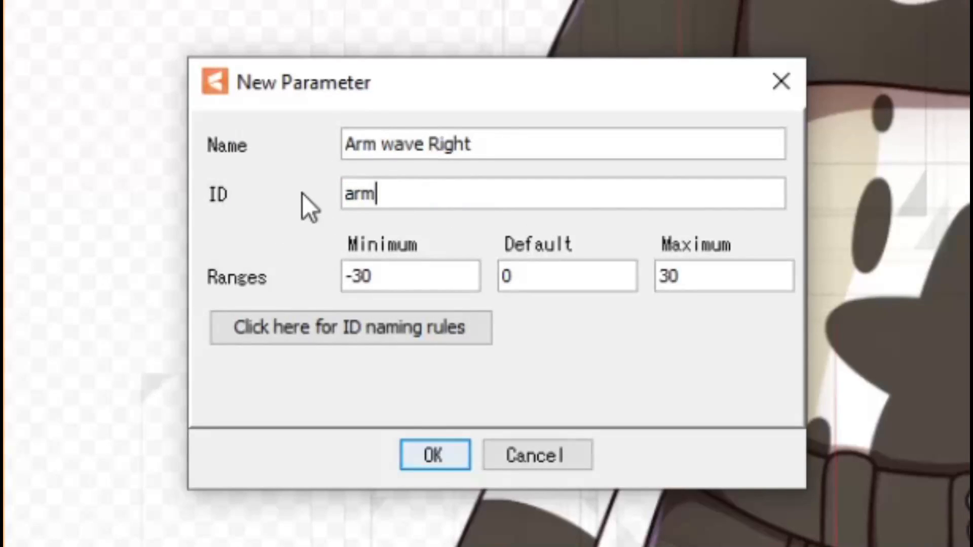
type("right")
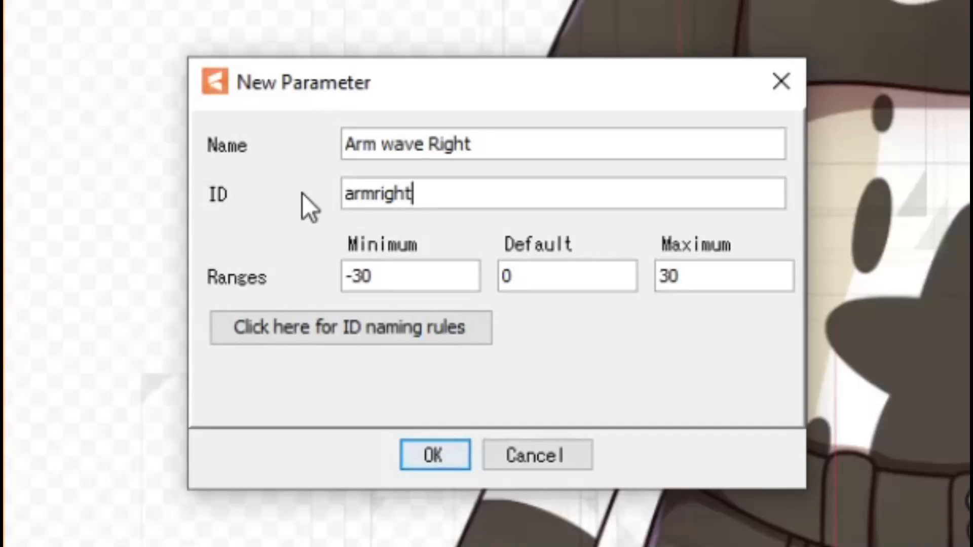
type("wave")
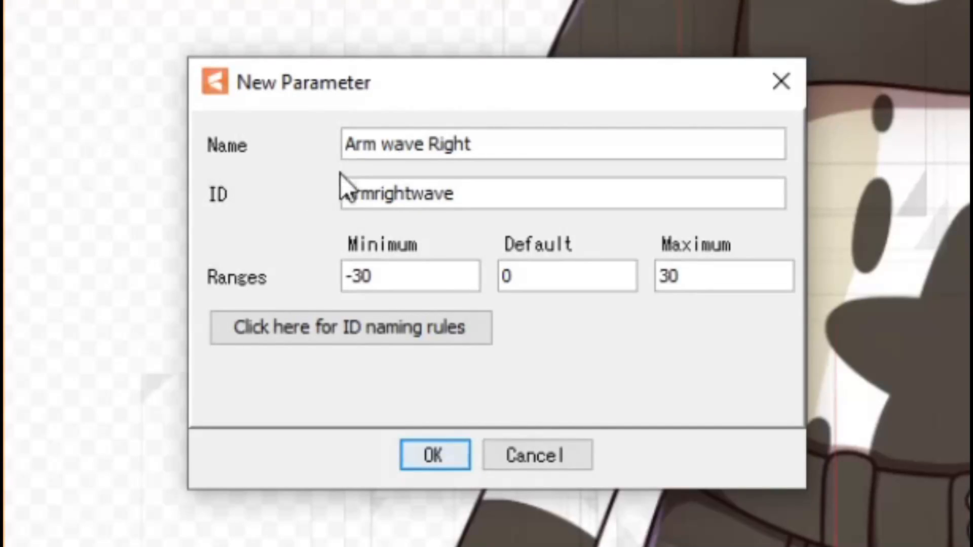
Set the new parameter's range to minimum 0, default 0 and maximum 60, and create it.
key("Tab")
type("0")
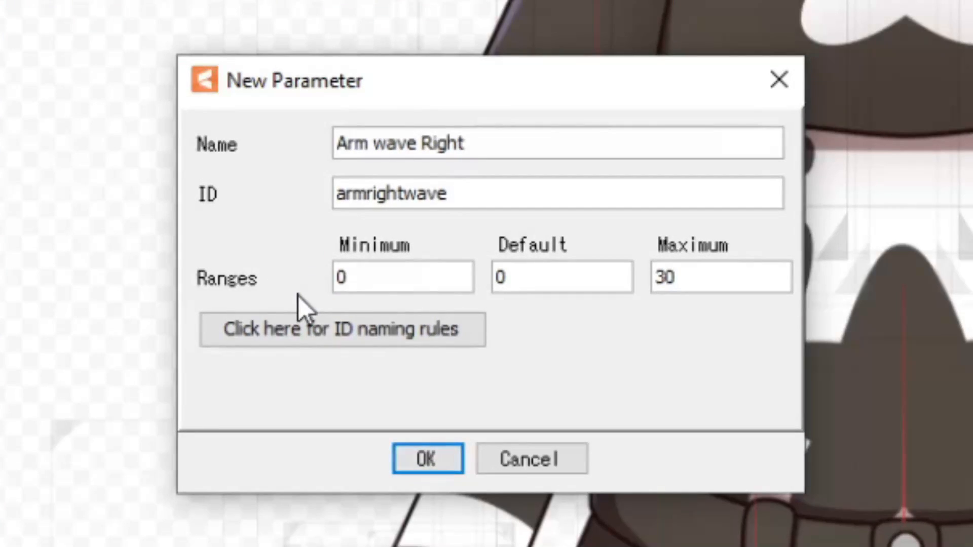
left_click(553, 287)
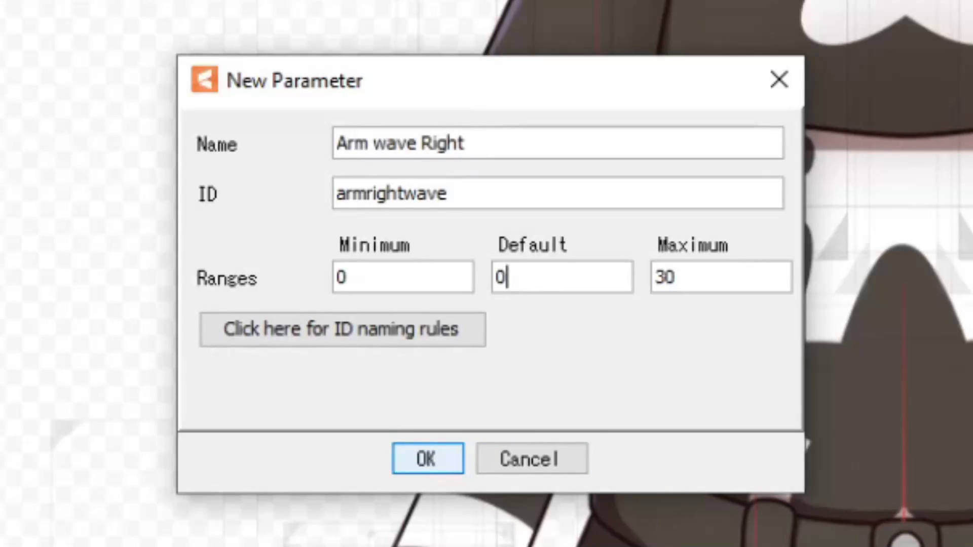
key("Tab")
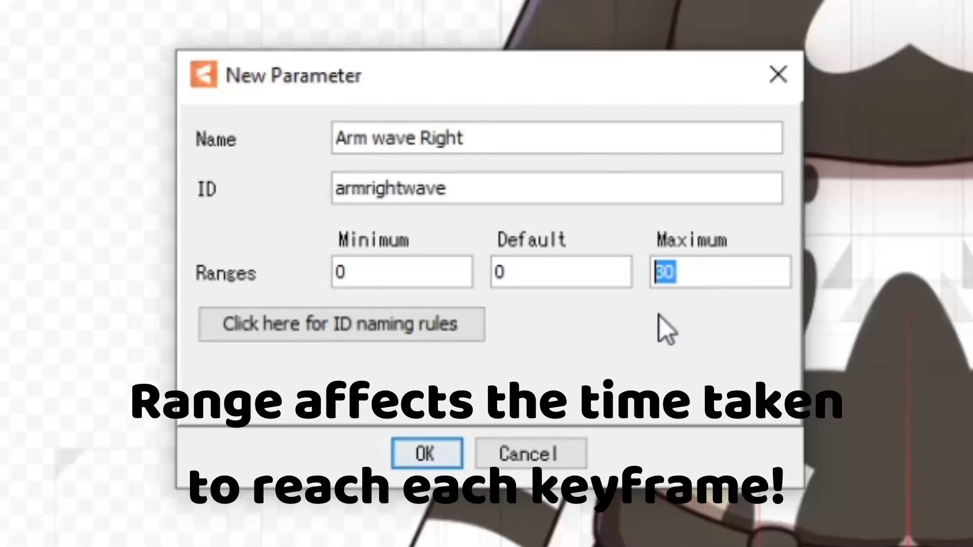
type("60")
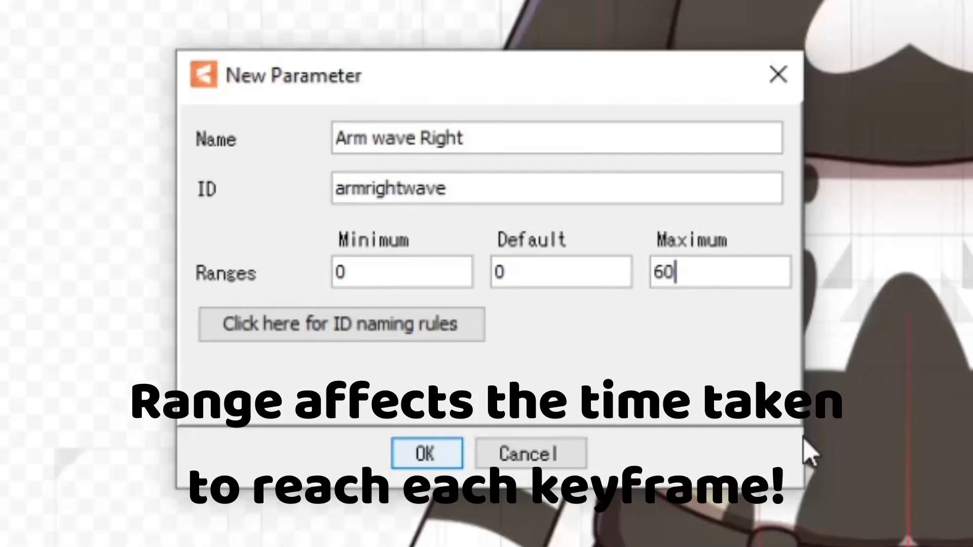
left_click(426, 453)
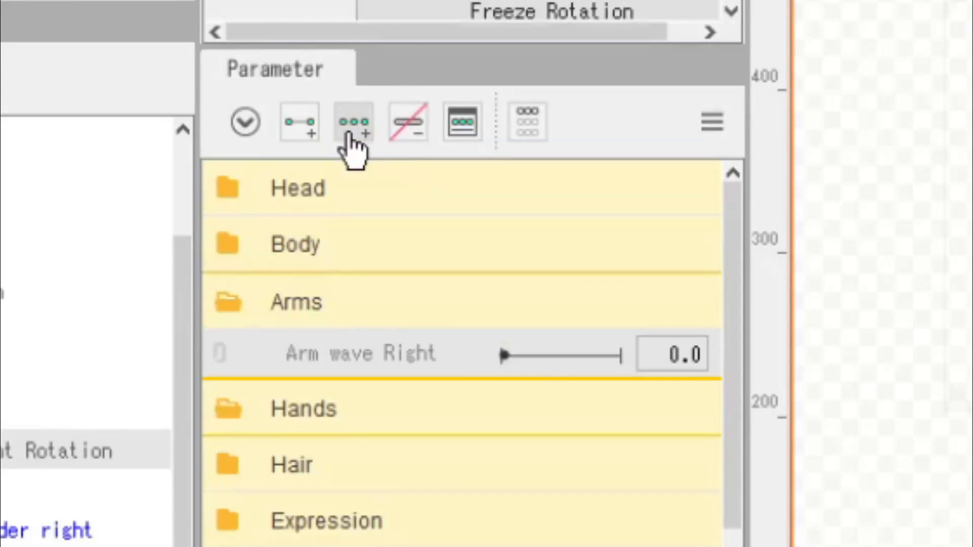
Add three keys for the Lower Arm Right Rotation deformer on the Arm wave Right parameter.
left_click(353, 145)
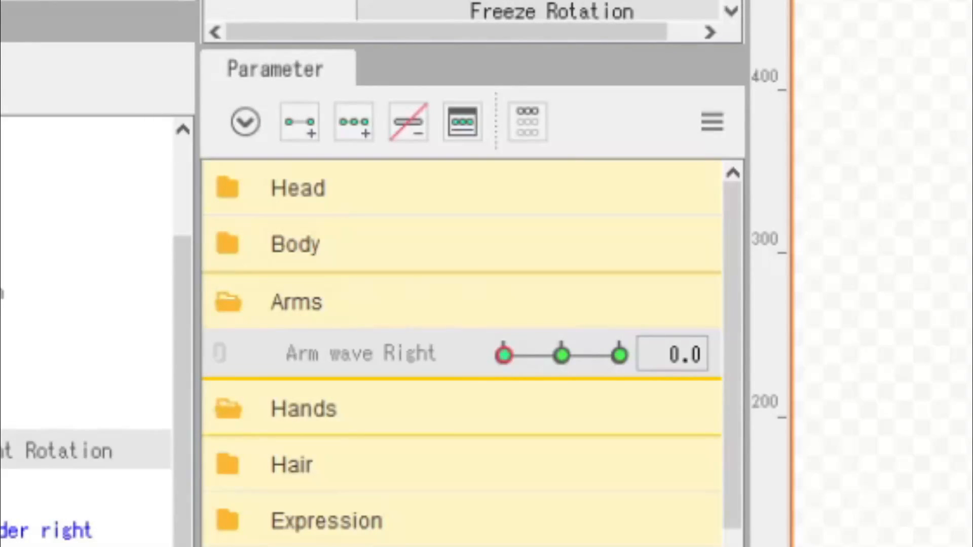
left_click_drag(505, 355, 634, 356)
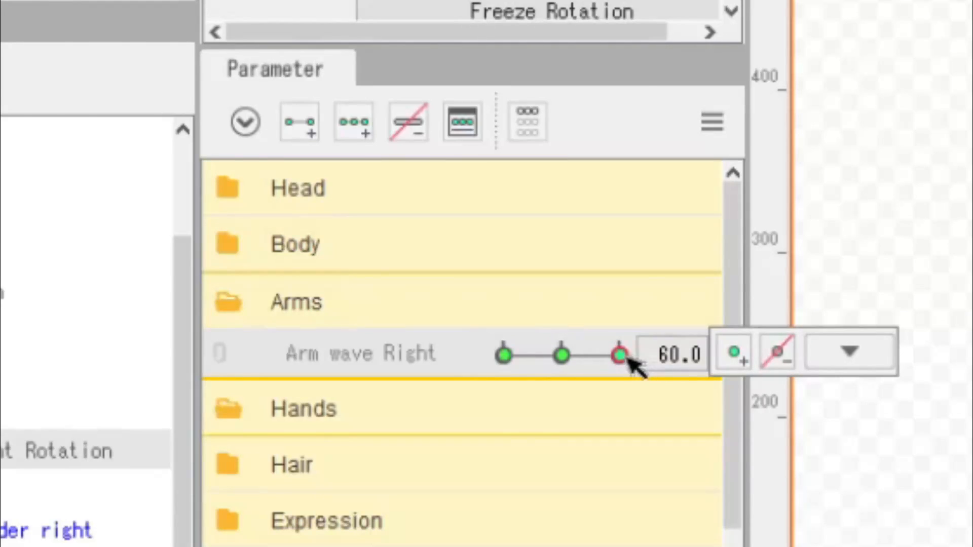
At Arm wave Right 30, rotate the lower right arm up to about 134° and shift its rotation deformer to fit the elbow.
left_click(677, 354)
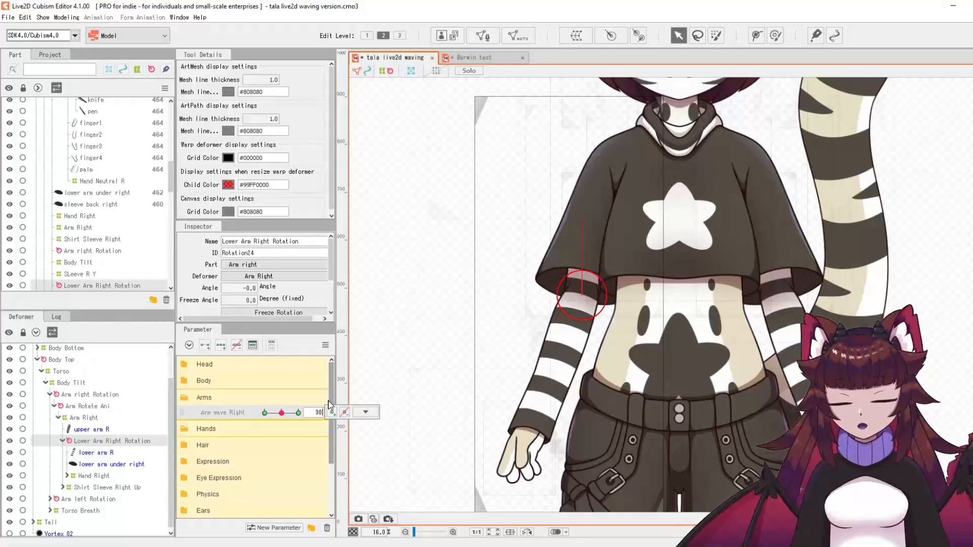
left_click_drag(582, 222, 616, 330)
scroll(580, 308, "up", 4)
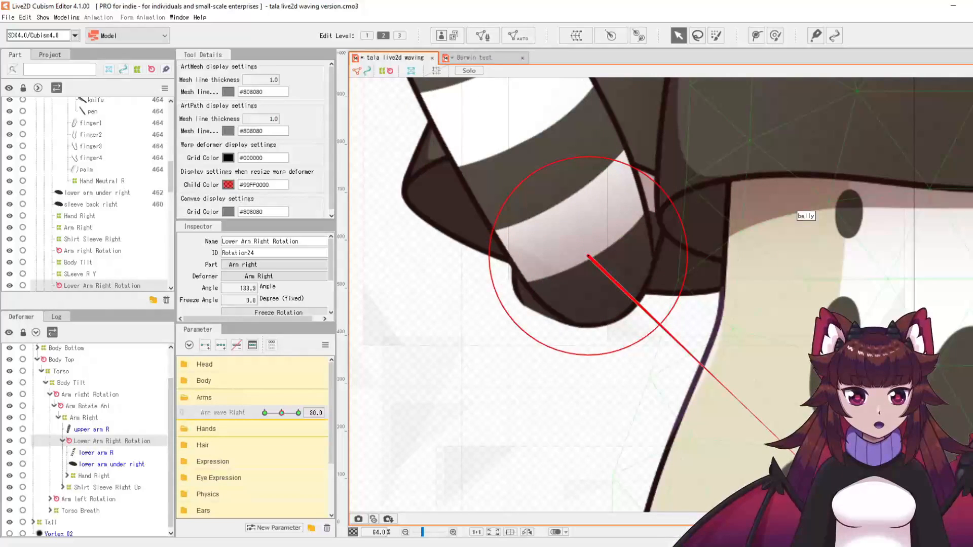
left_click_drag(587, 257, 573, 254)
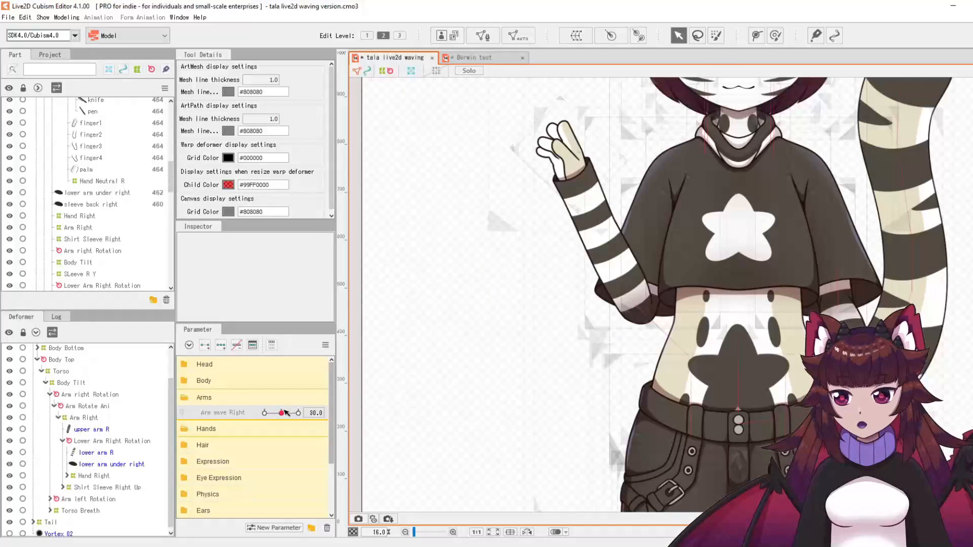
At Arm wave Right 60, rotate the lower right arm to about 158° and shift its rotation deformer to fit the elbow.
left_click_drag(287, 413, 612, 308)
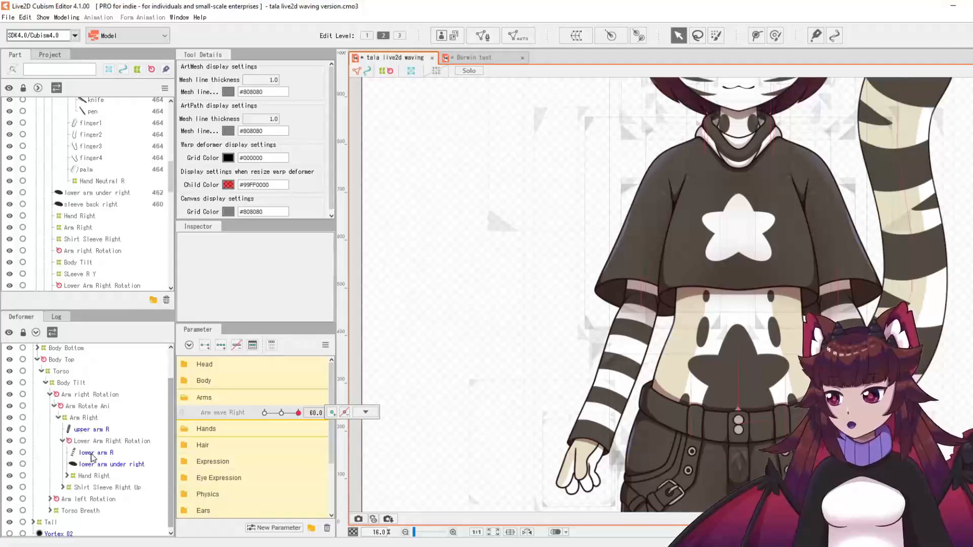
left_click(109, 441)
scroll(702, 203, "down", 3)
scroll(704, 194, "up", 2)
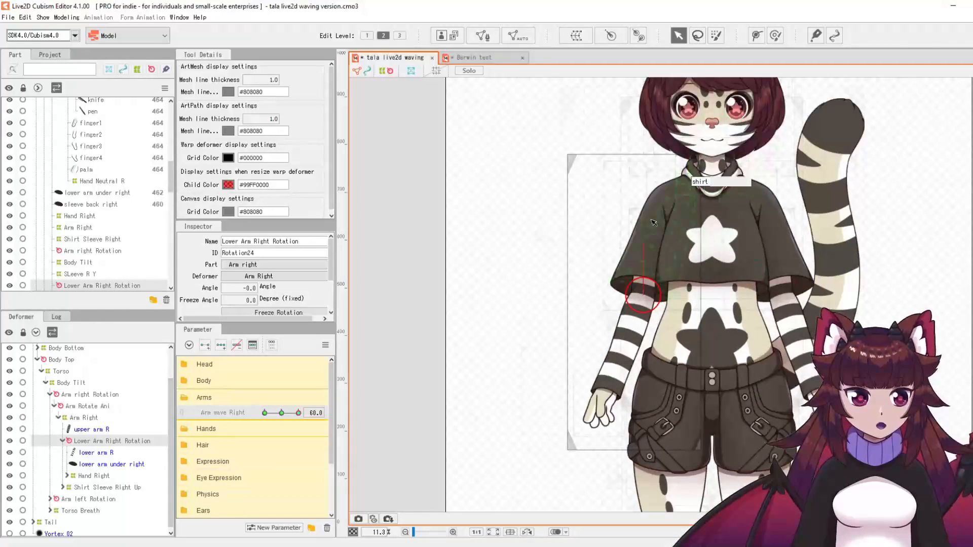
left_click_drag(643, 244, 660, 331)
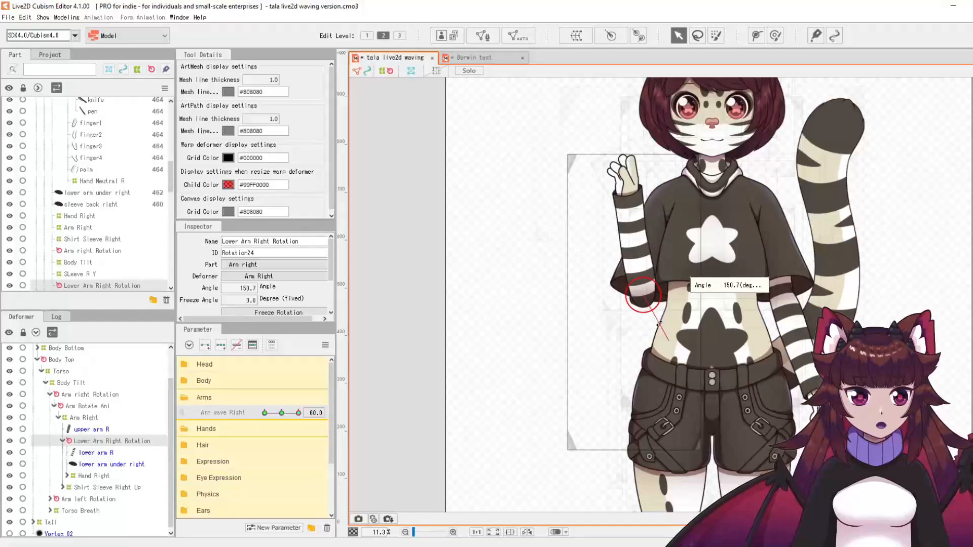
scroll(640, 297, "up", 5)
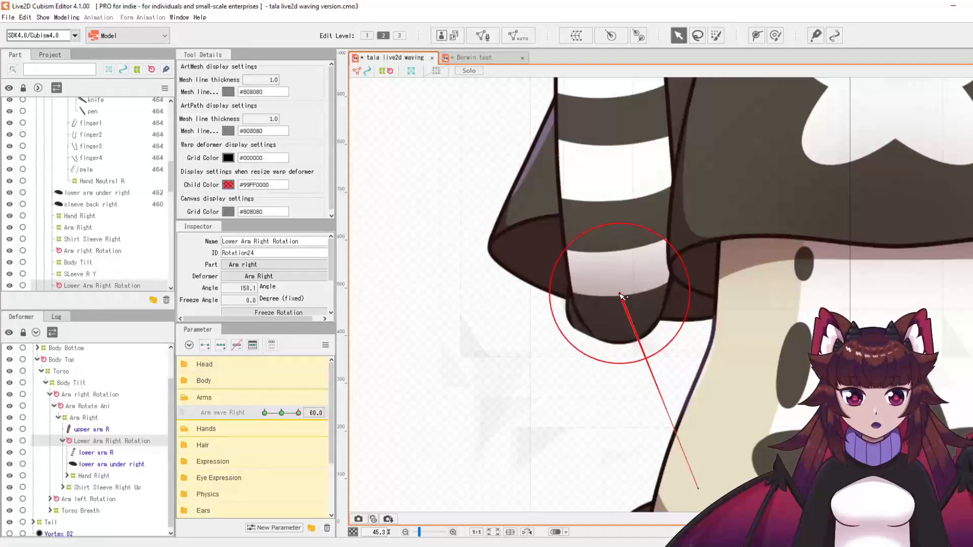
left_click_drag(621, 294, 606, 292)
scroll(593, 311, "down", 5)
Preview the arm motion across the Arm wave Right range and return the parameter to 0.
left_click(507, 339)
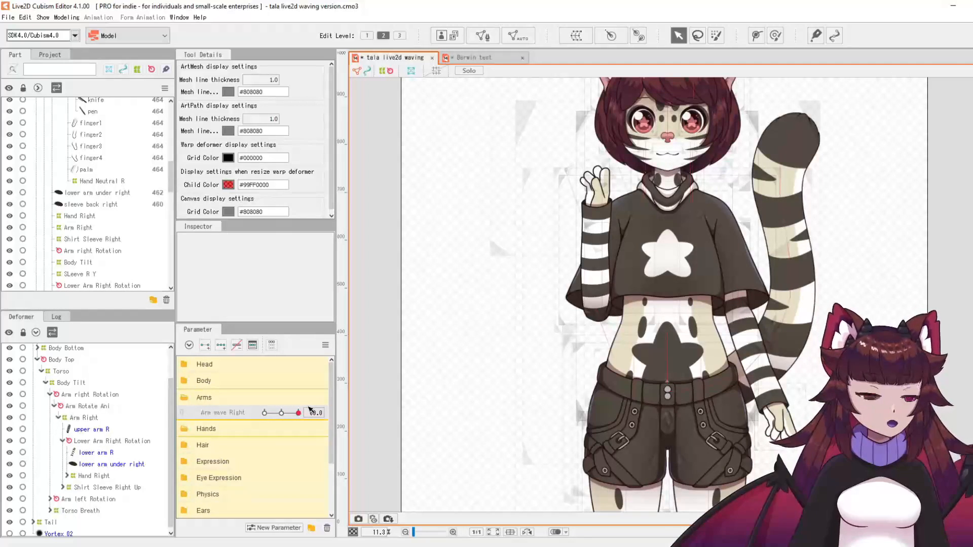
left_click_drag(303, 415, 286, 429)
left_click_drag(301, 429, 210, 462)
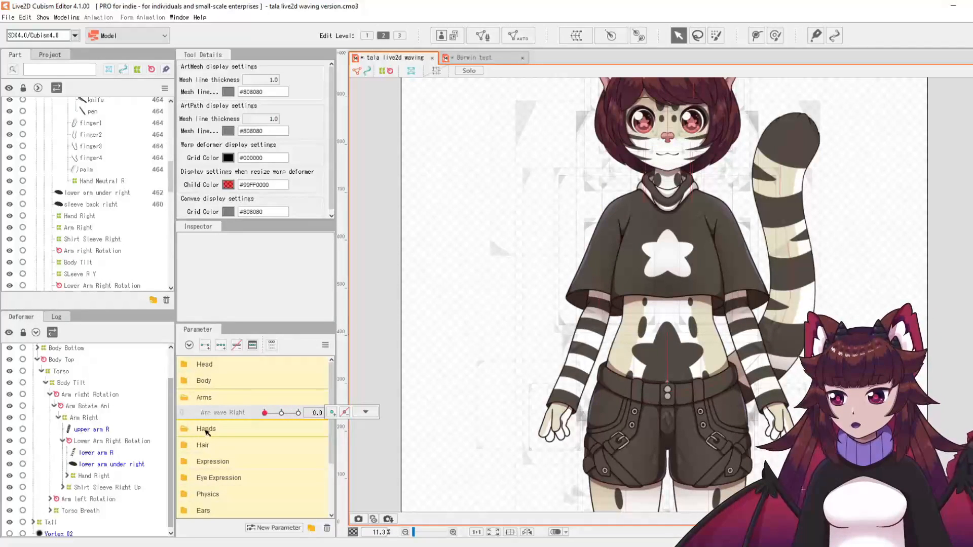
Locate the open-hand art mesh inside the Hand Right deformer group and set the handopen r opacity to 100%.
left_click(90, 477)
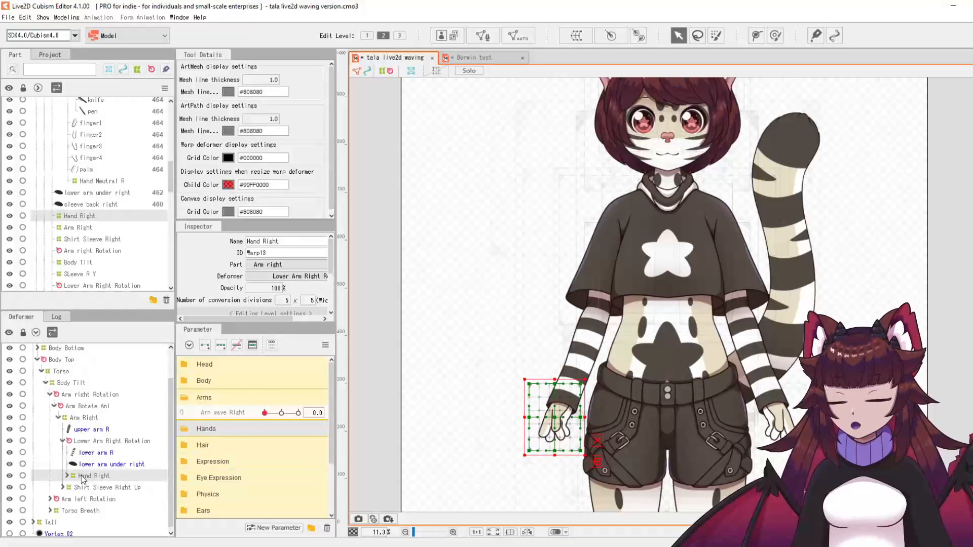
left_click(66, 476)
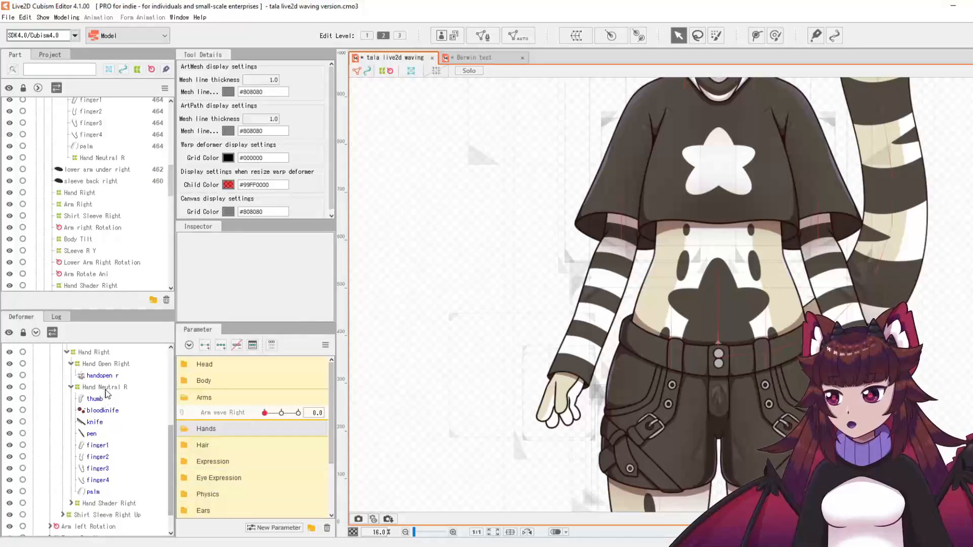
left_click(104, 387)
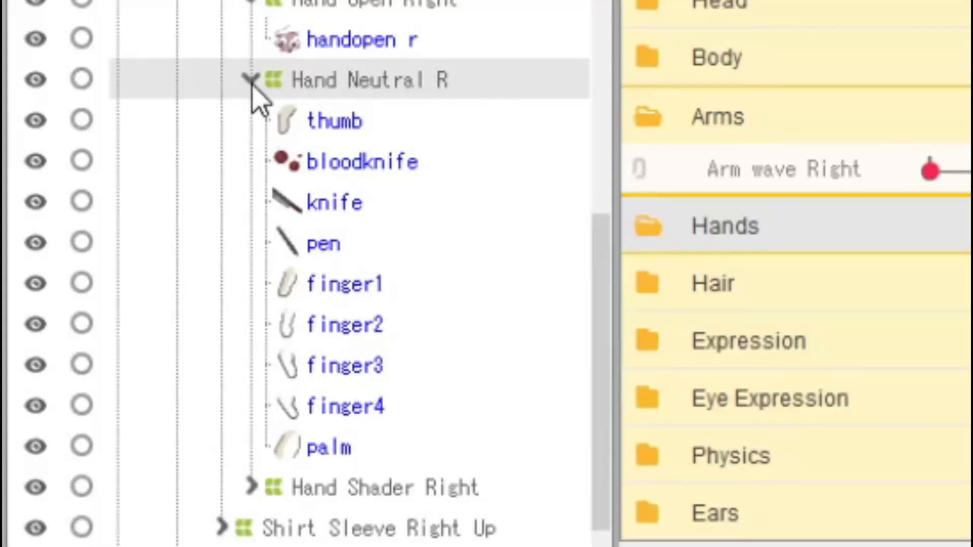
left_click(71, 388)
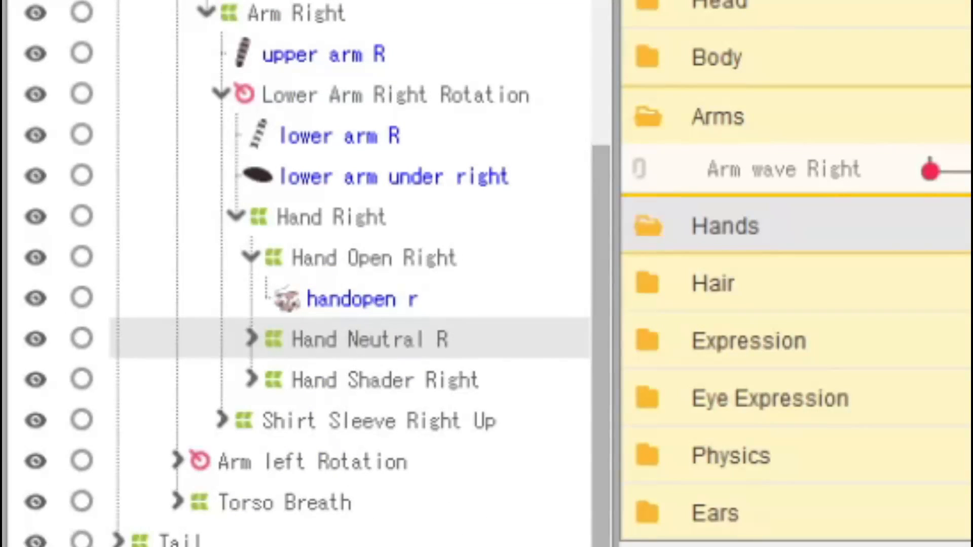
left_click(375, 258)
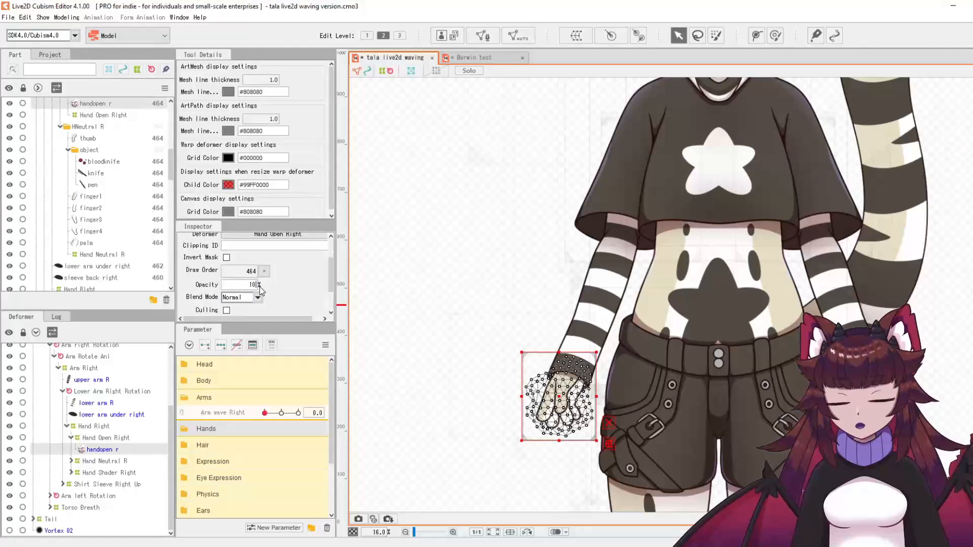
left_click(351, 299)
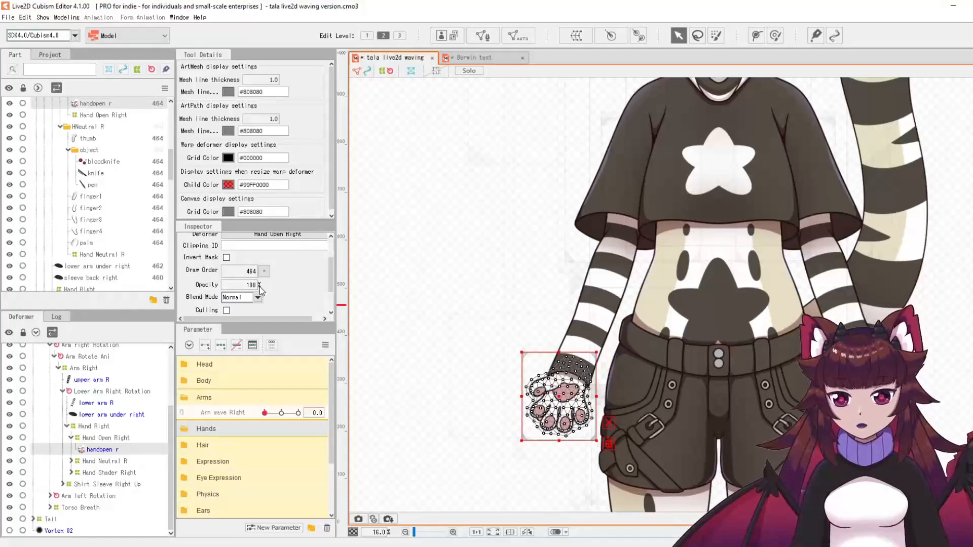
left_click(396, 387)
Create a parameter named Hand open Right in the Hands group with ID handopenright, minimum 0 and maximum 1.
left_click(101, 460)
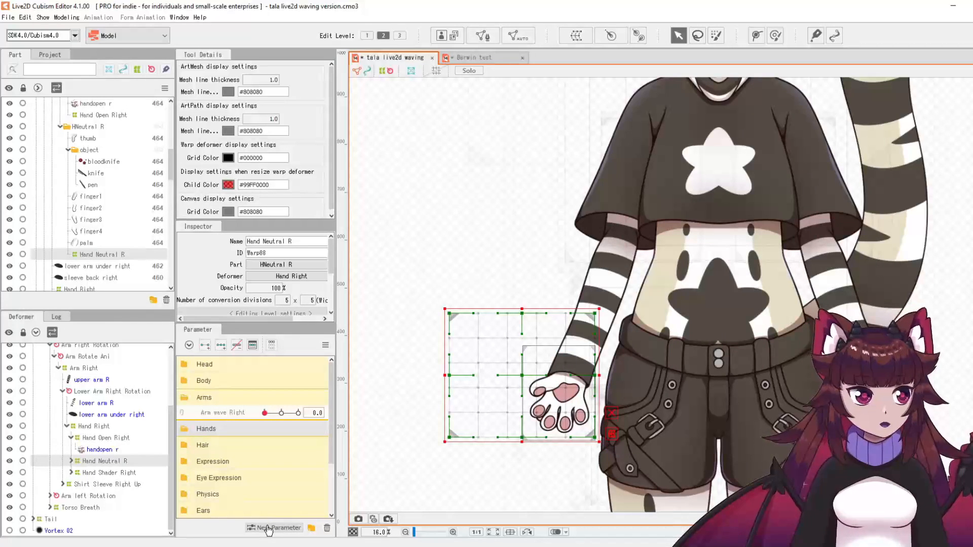
left_click(269, 527)
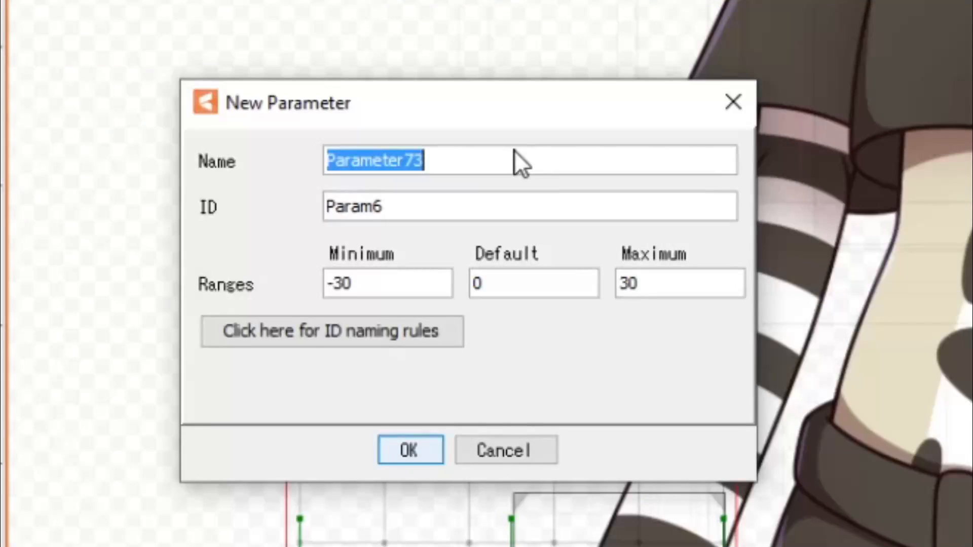
type("Hang")
key("BackSpace")
key("BackSpace")
type("d")
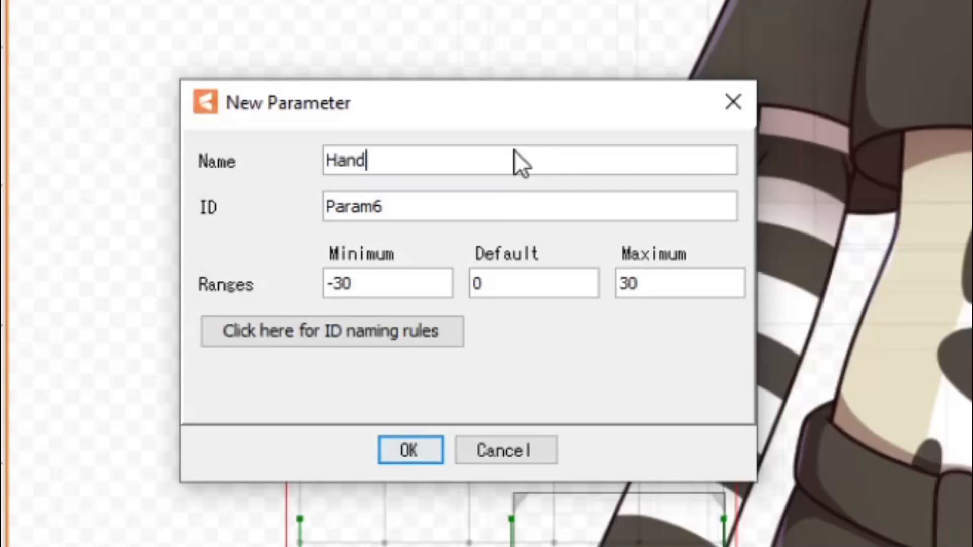
type(" open Right")
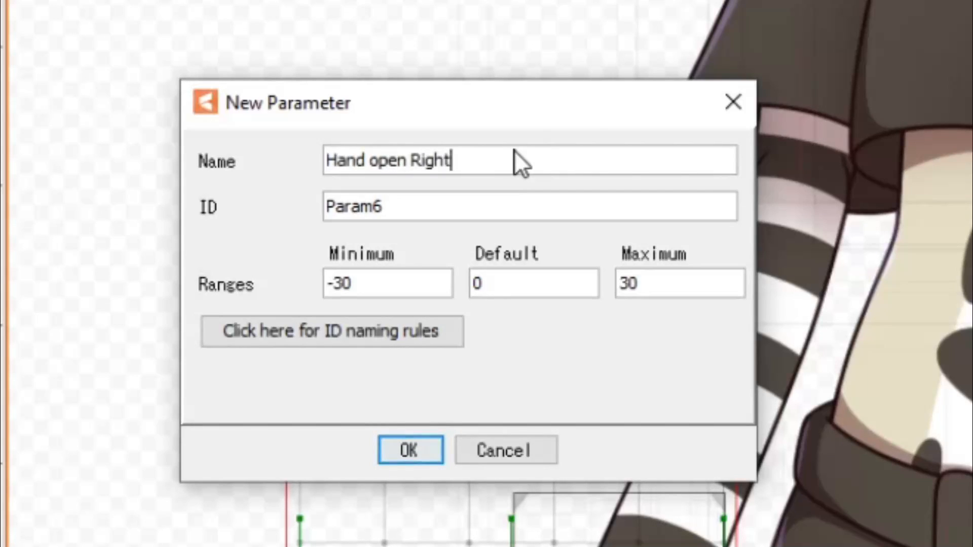
left_click(317, 286)
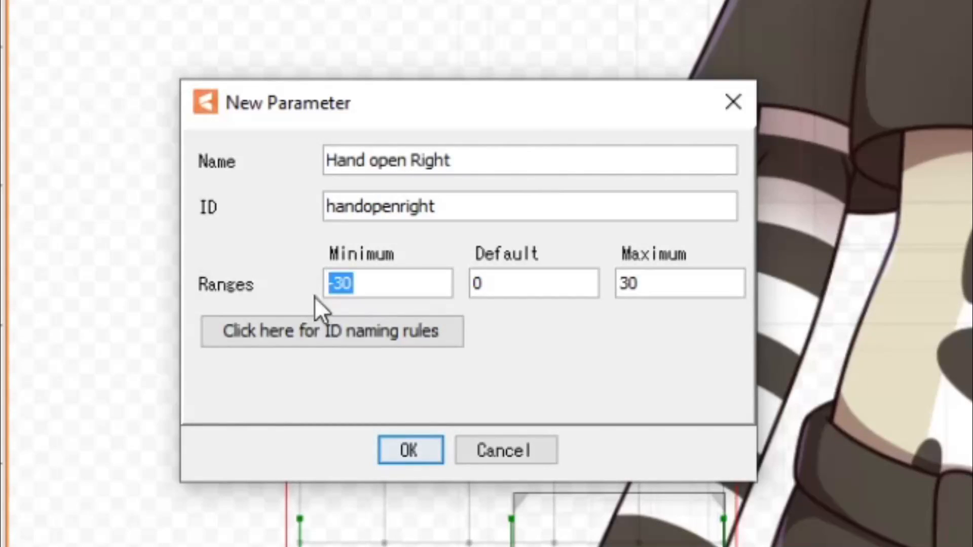
type("0")
left_click(657, 286)
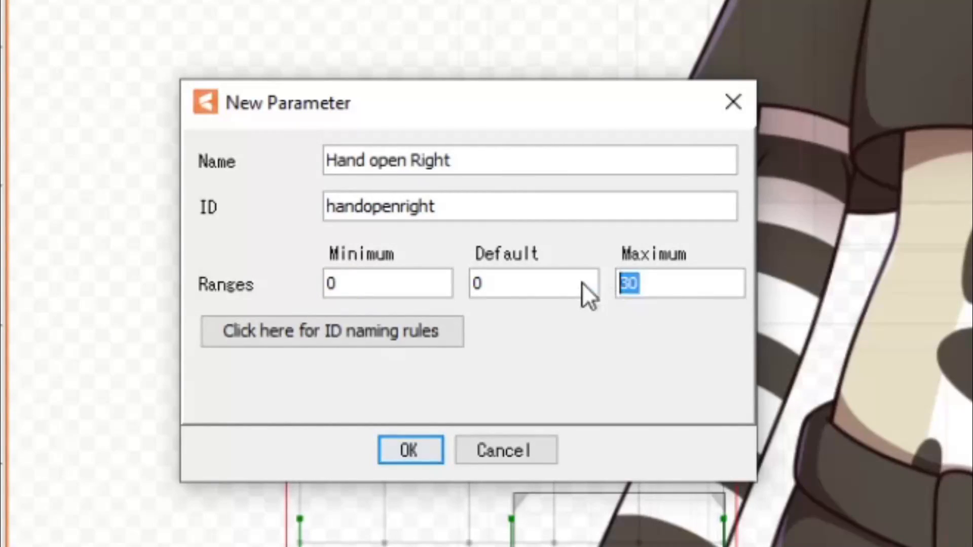
type("1")
key("Return")
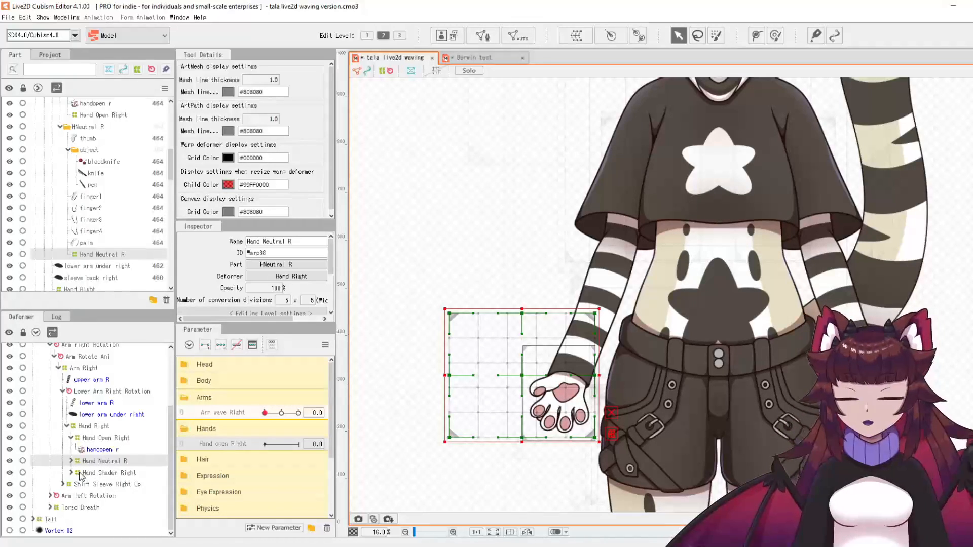
Add two keys for the Hand Open Right deformer on Hand open Right and set its opacity to 0% at value 0.
left_click(113, 439)
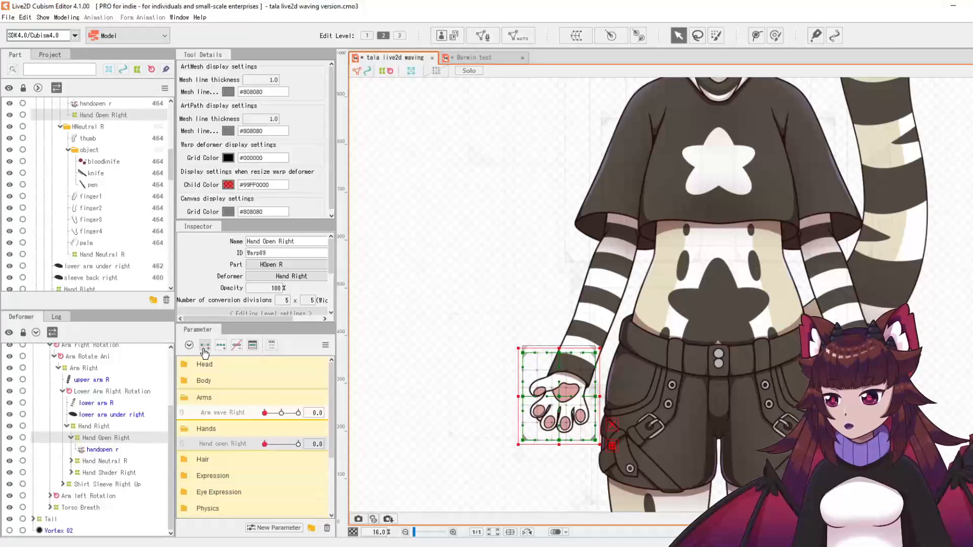
double_click(274, 289)
type("0")
key("Return")
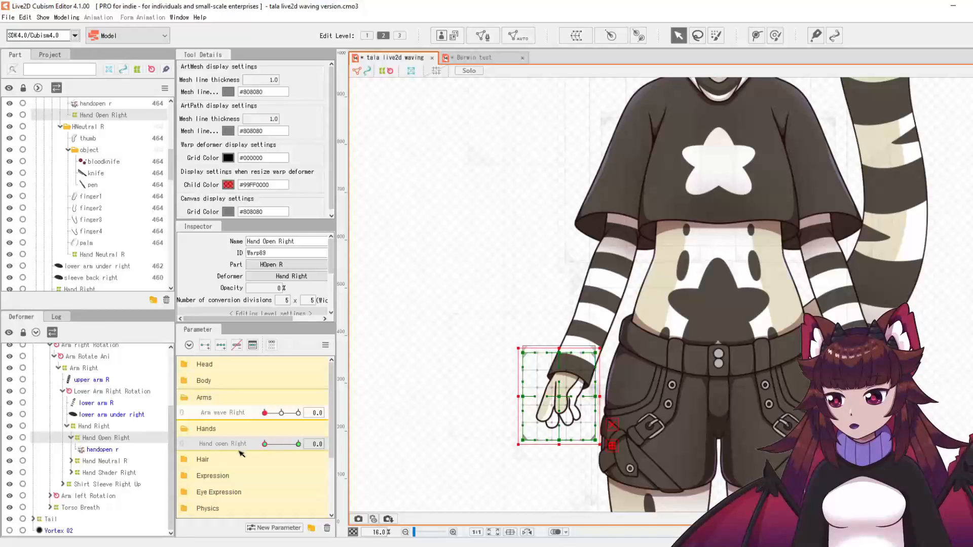
Key the Hand Neutral R deformer on Hand open Right and hide it through its opacity at value 1.
left_click(96, 462)
left_click_drag(265, 444, 299, 445)
double_click(275, 288)
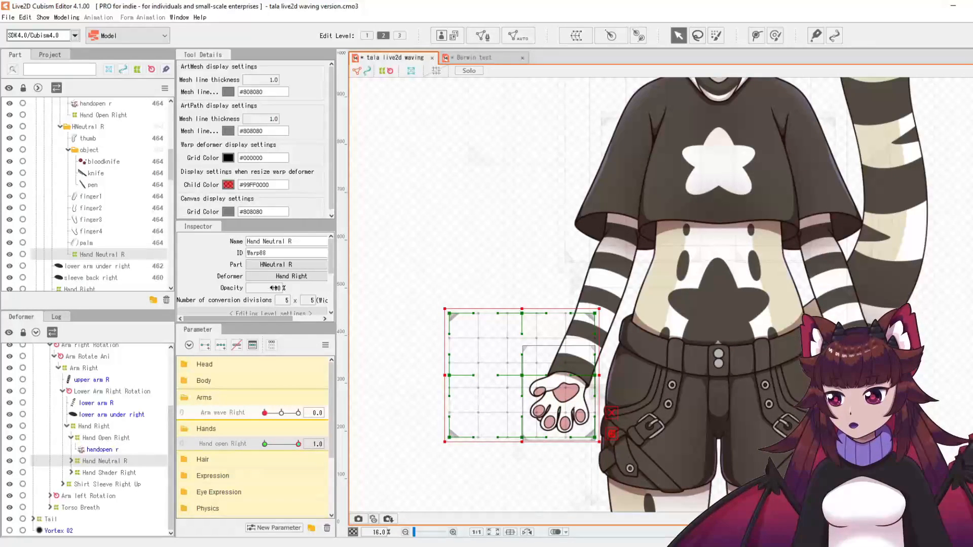
left_click(414, 317)
Preview the hand swap and the arm wave, returning Hand open Right and Arm wave Right to 0.
left_click_drag(298, 444, 225, 465)
scroll(391, 289, "down", 2)
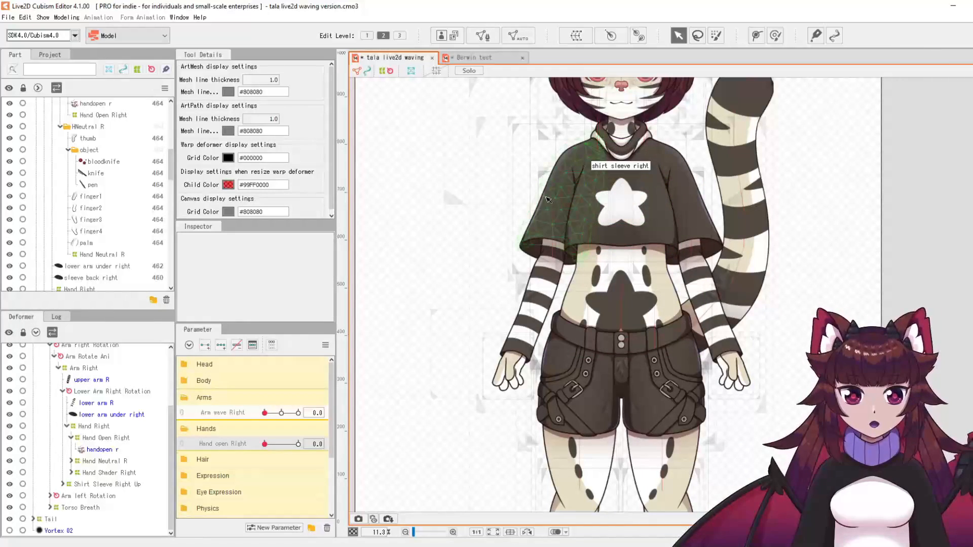
mouse_move(265, 413)
left_mouse_down()
mouse_move(299, 415)
mouse_move(262, 415)
left_mouse_up()
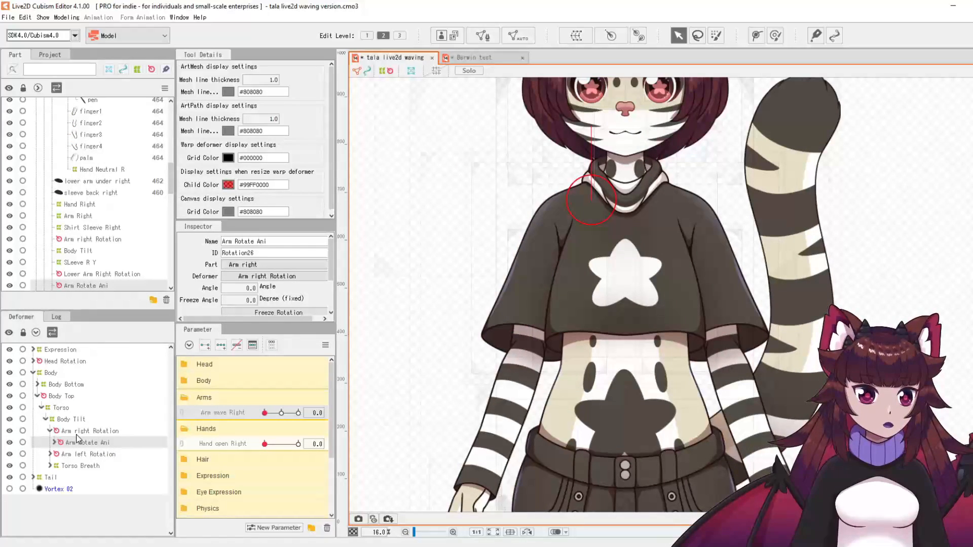
Try rotating the whole right arm with the Arm Rotate Ani deformer and undo the rotation.
scroll(563, 183, "down", 2)
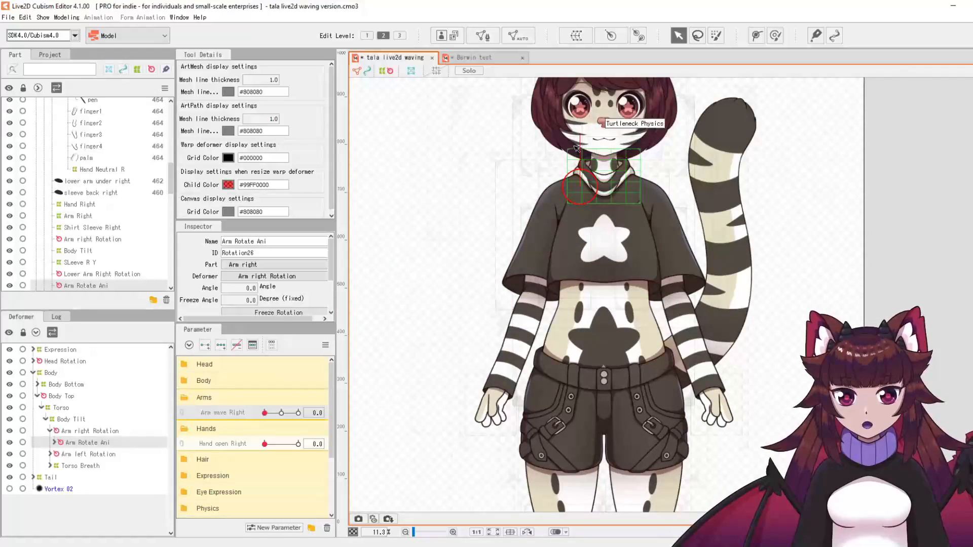
left_click_drag(598, 89, 586, 136)
key("ctrl+z")
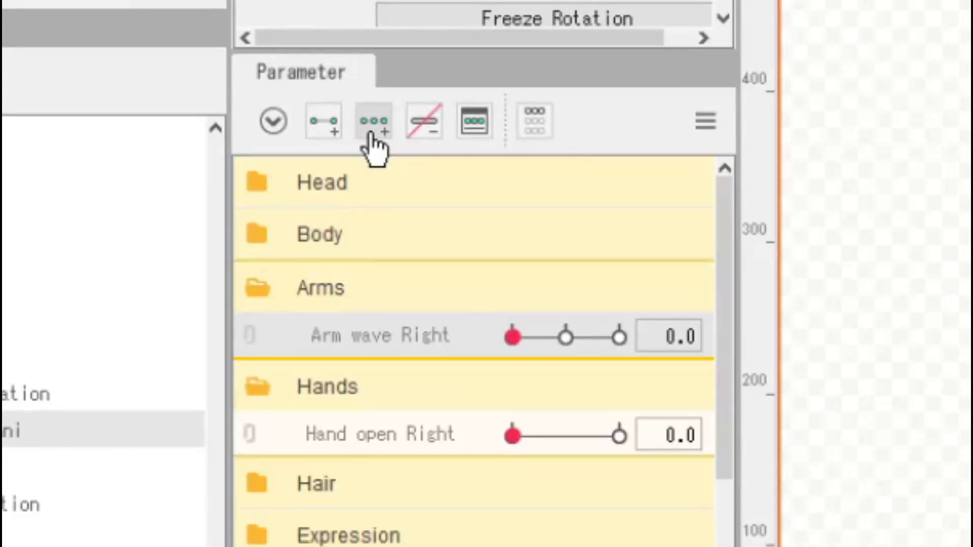
Add three keys for Arm Rotate Ani on Arm wave Right and rotate the deformer slightly at 30 and at 60.
left_click(221, 347)
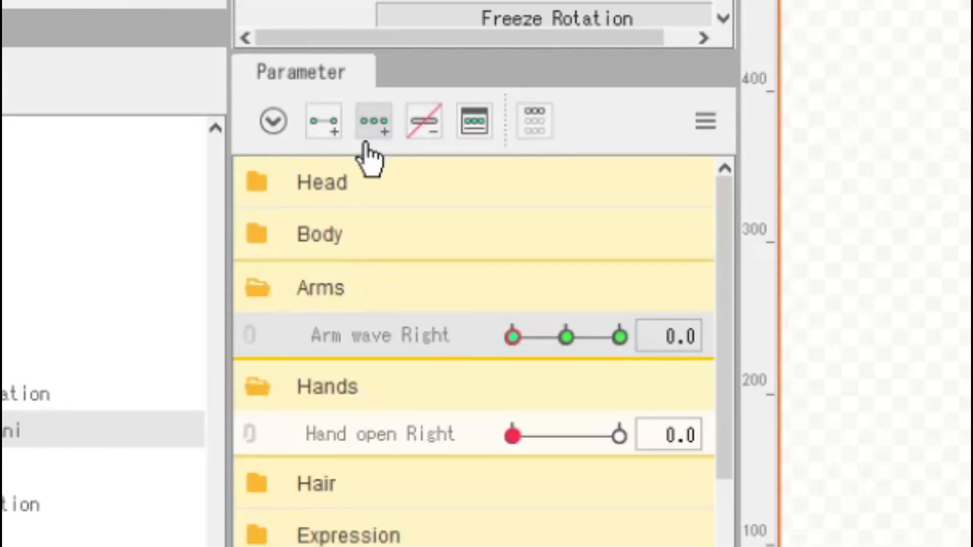
left_click(566, 337)
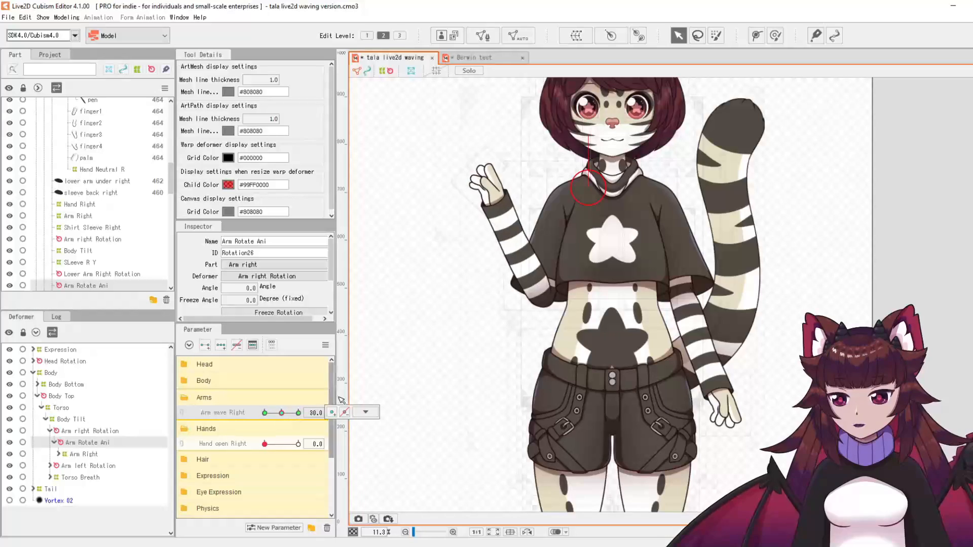
left_click_drag(589, 136, 597, 136)
left_click(299, 413)
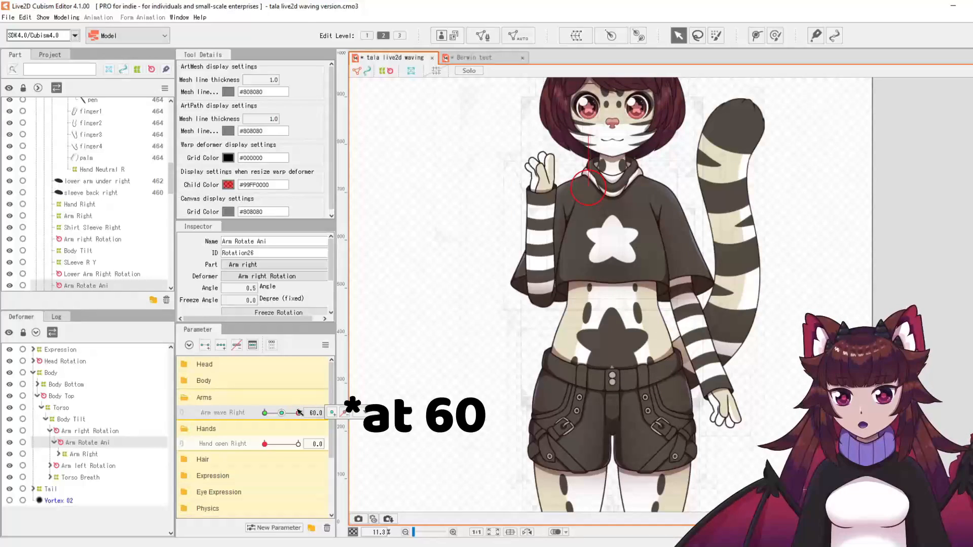
left_click_drag(593, 136, 602, 138)
left_click_drag(298, 412, 304, 433)
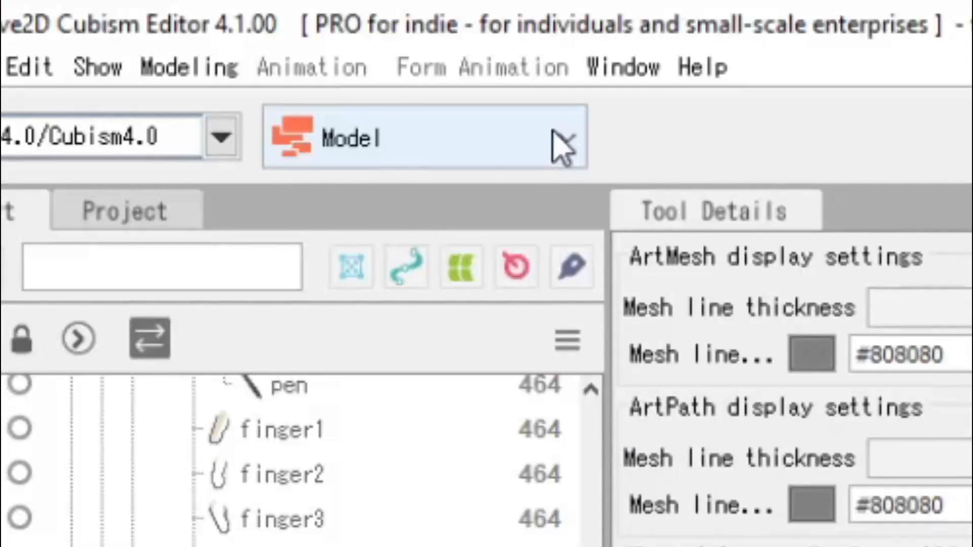
Switch to the Animation workspace and add the tala live2d waving version model to a new timeline with the SDK (Unity) target.
left_click(566, 147)
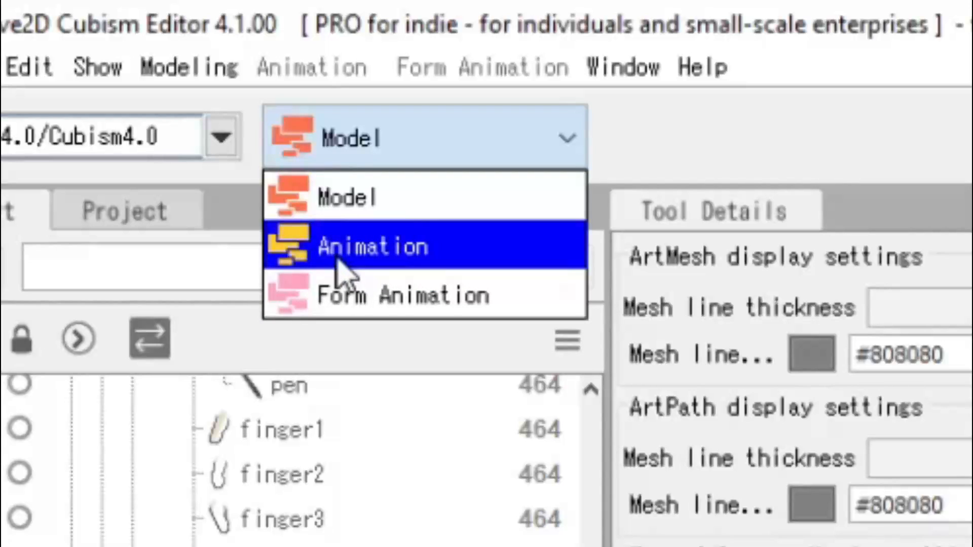
left_click(394, 259)
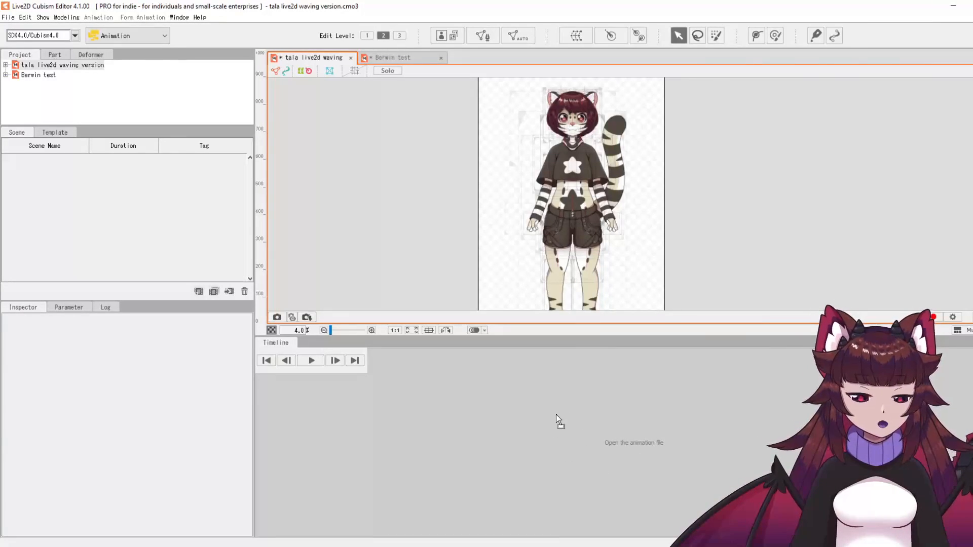
left_click_drag(637, 404, 624, 401)
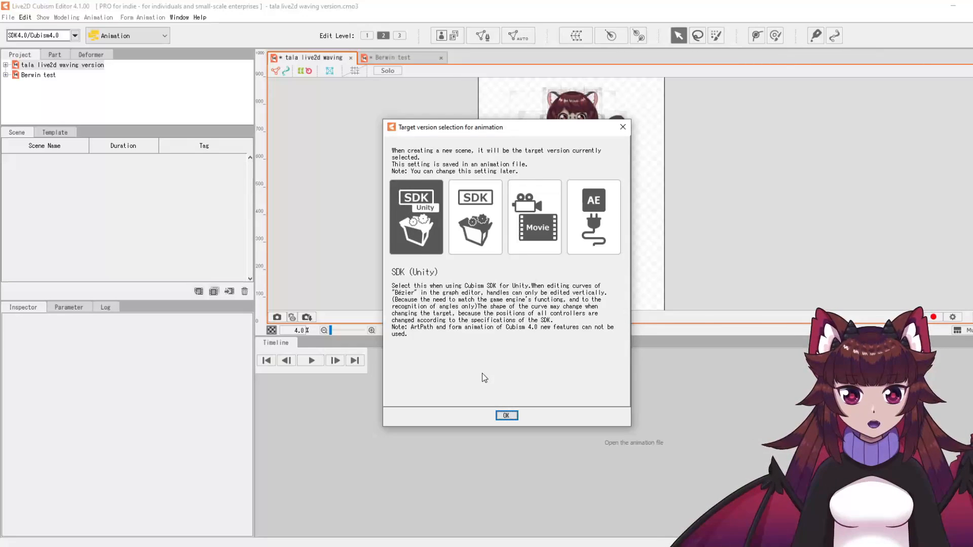
left_click(506, 416)
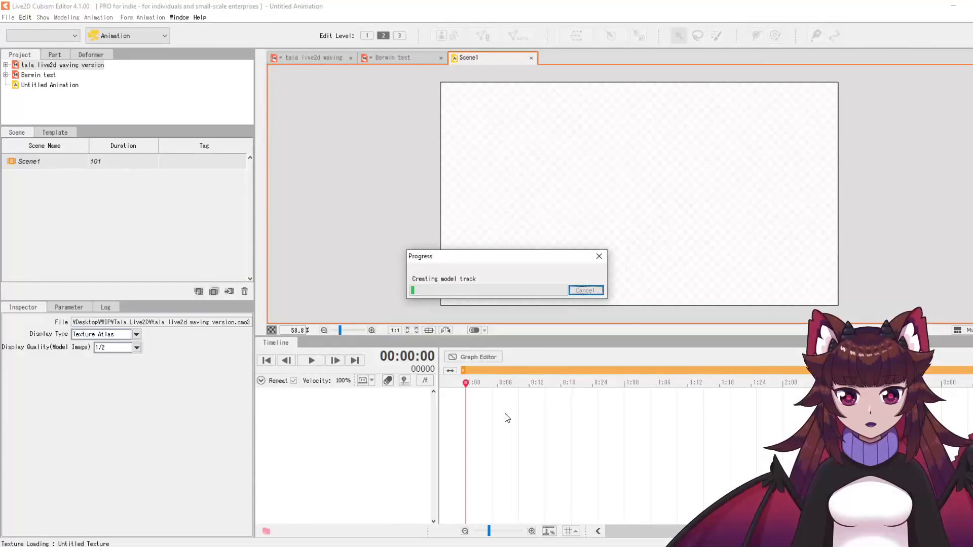
Scale the model down so the whole character fits inside the Scene1 canvas.
scroll(436, 176, "down", 10)
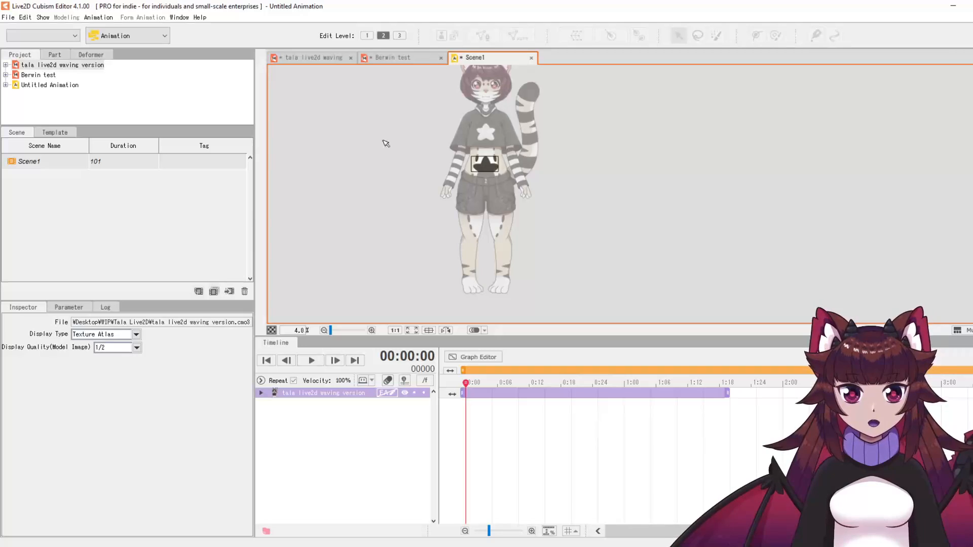
scroll(439, 120, "down", 1)
scroll(436, 109, "up", 1)
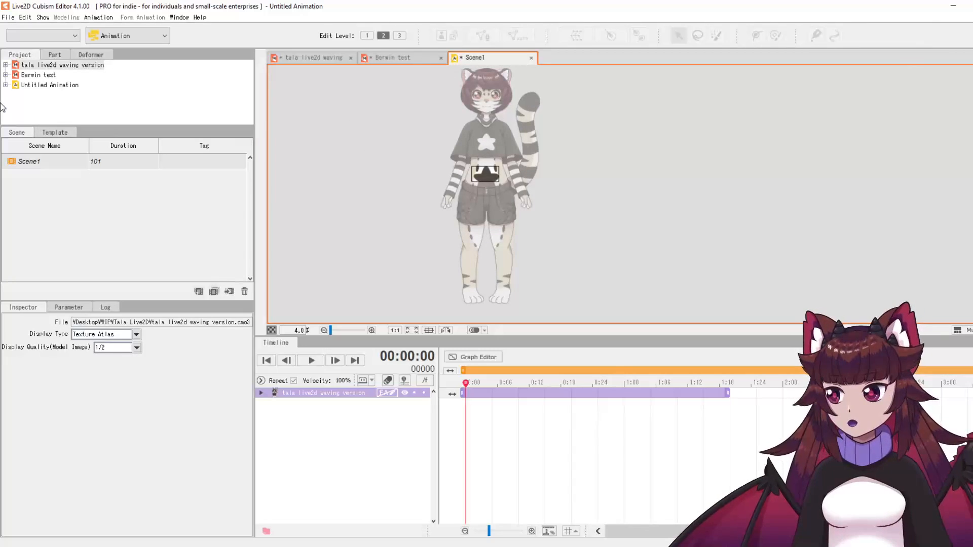
left_click(487, 106)
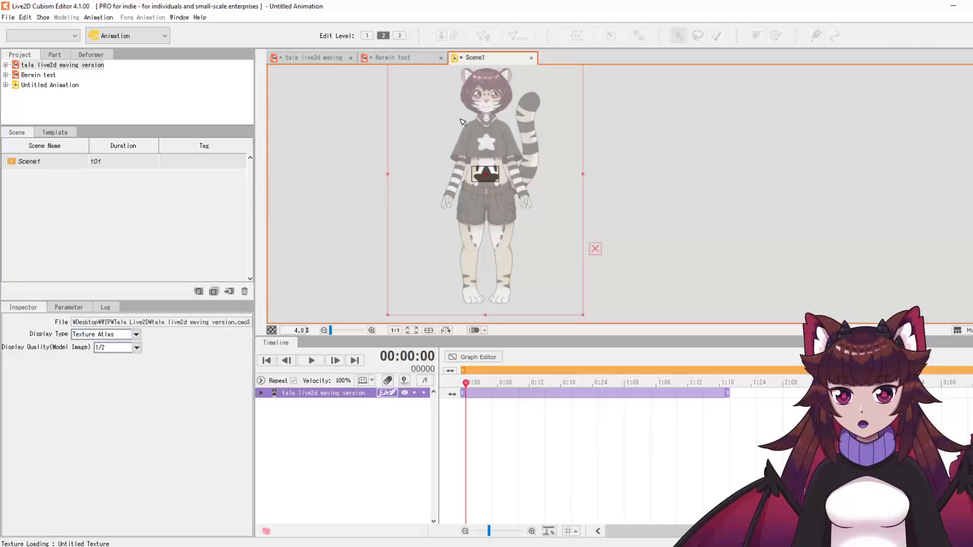
scroll(437, 115, "down", 1)
left_click_drag(426, 90, 614, 333)
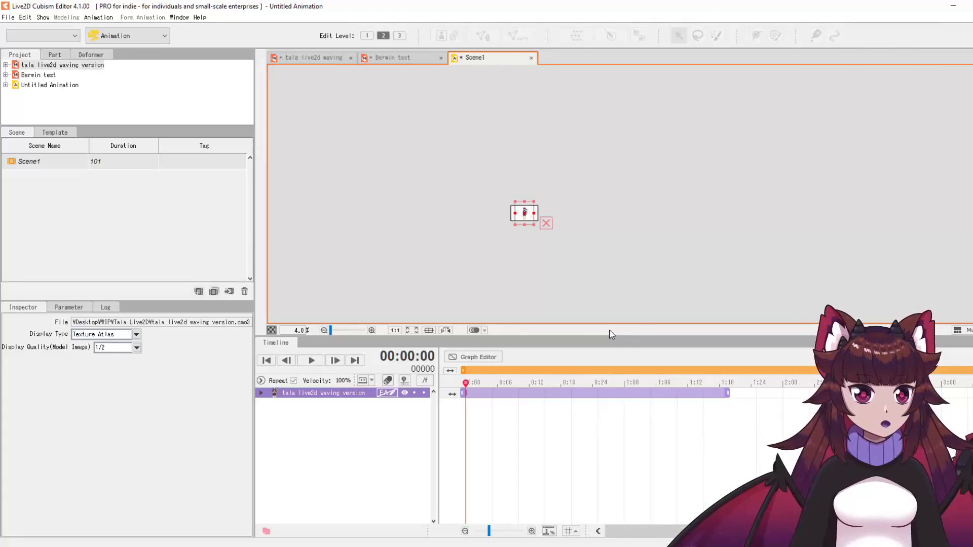
left_click(438, 287)
scroll(507, 228, "up", 10)
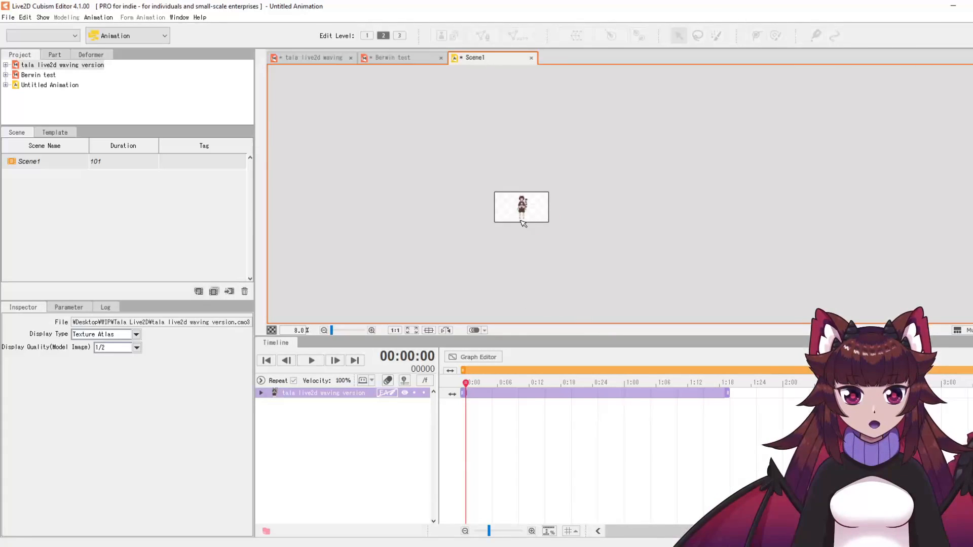
scroll(535, 239, "up", 2)
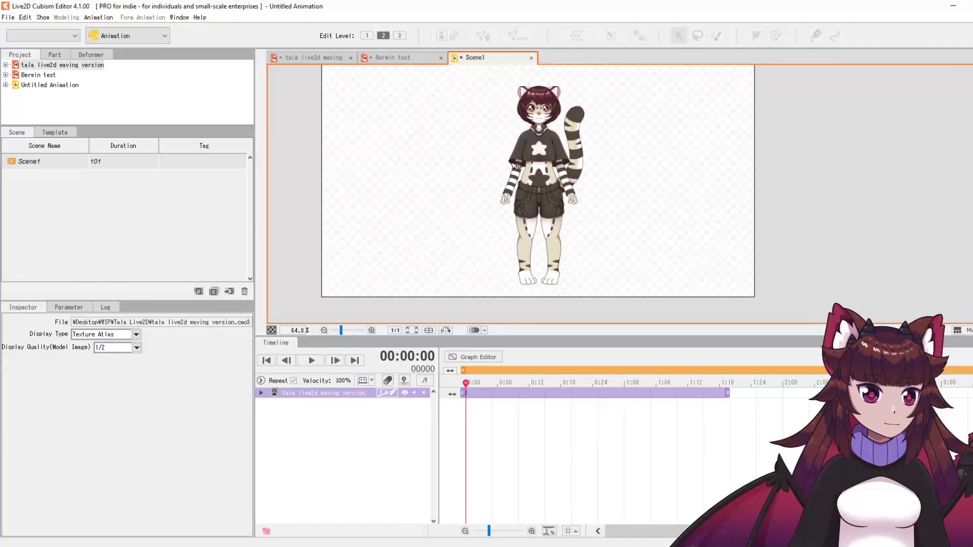
left_click_drag(513, 163, 531, 175)
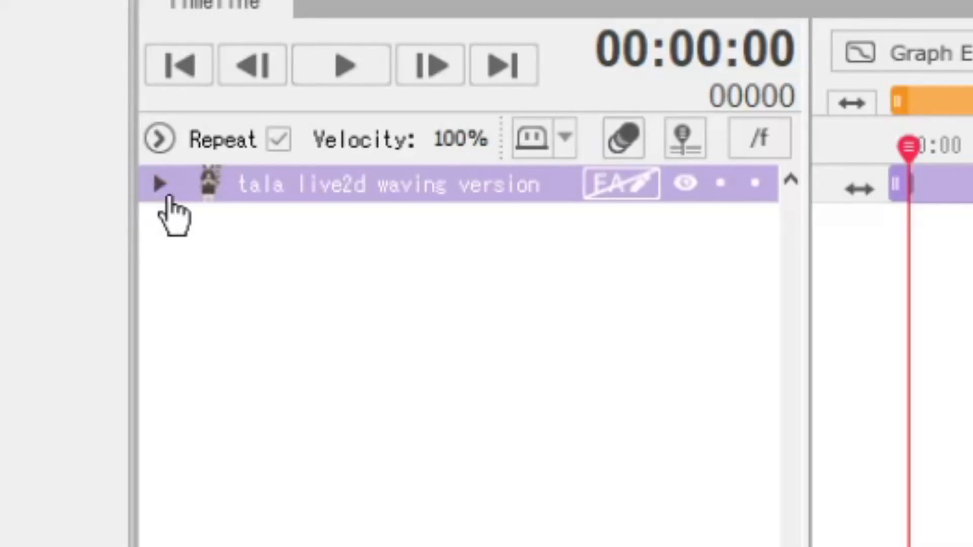
Expand the model's Live2D Parameters in the timeline and shorten Scene1's duration to 61 frames.
left_click(160, 186)
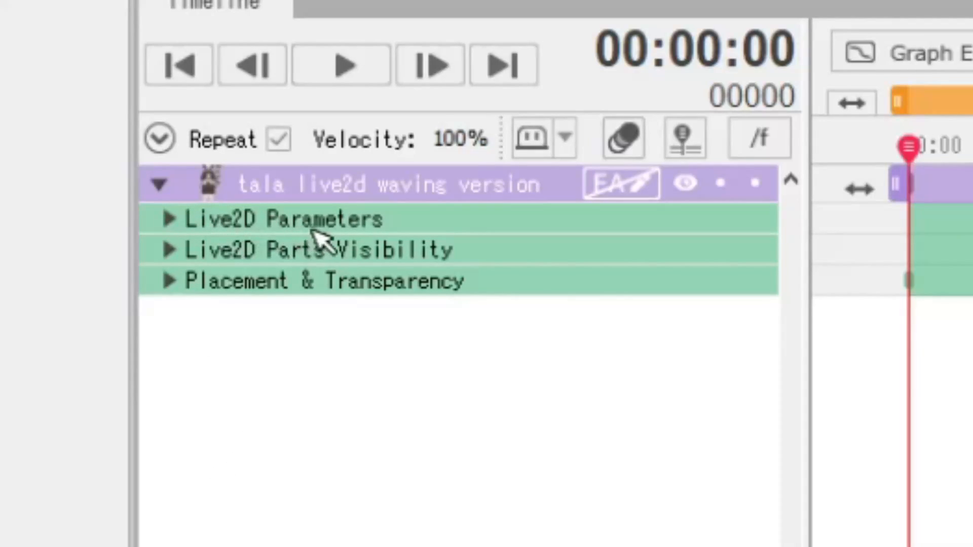
left_click(171, 222)
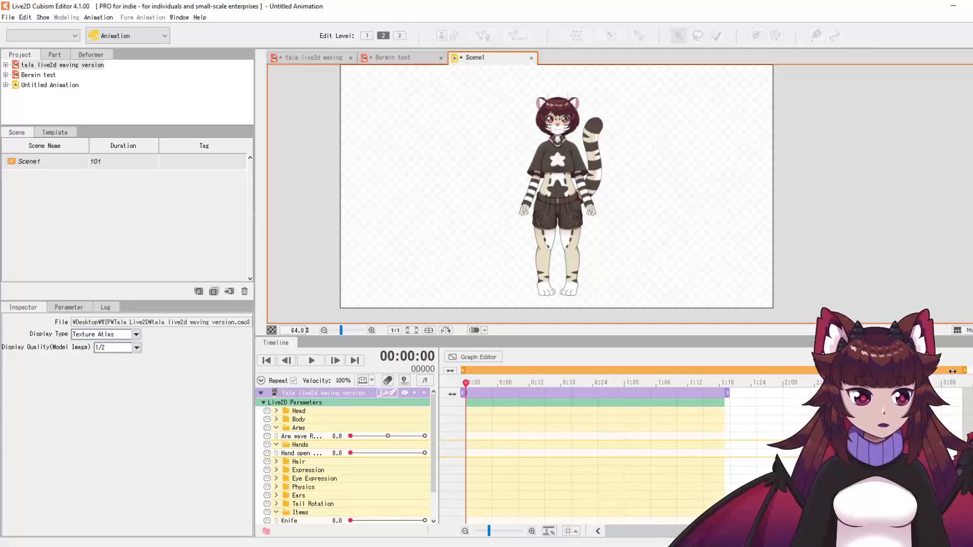
mouse_move(779, 372)
left_mouse_down()
mouse_move(619, 378)
mouse_move(784, 372)
left_mouse_up()
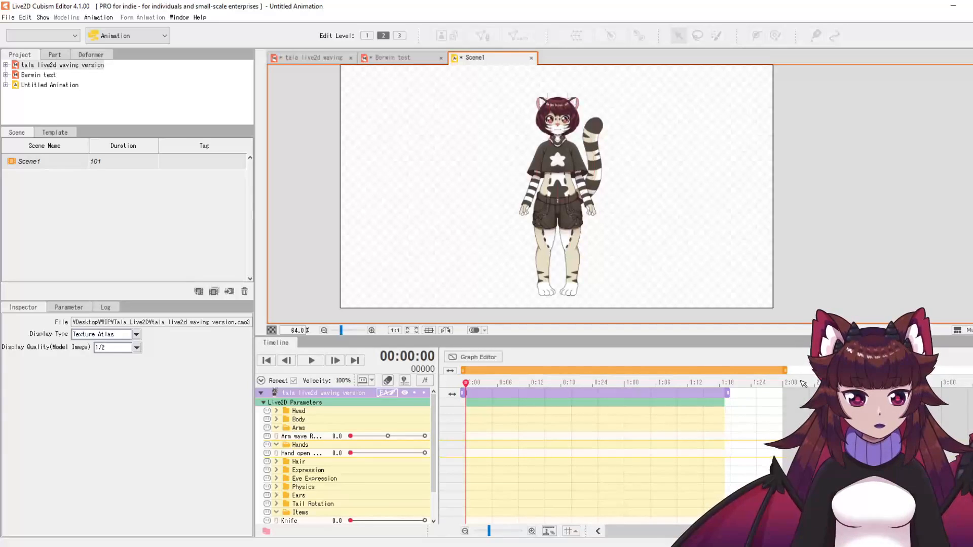
mouse_move(786, 374)
left_mouse_down()
mouse_move(624, 373)
mouse_move(769, 371)
left_mouse_up()
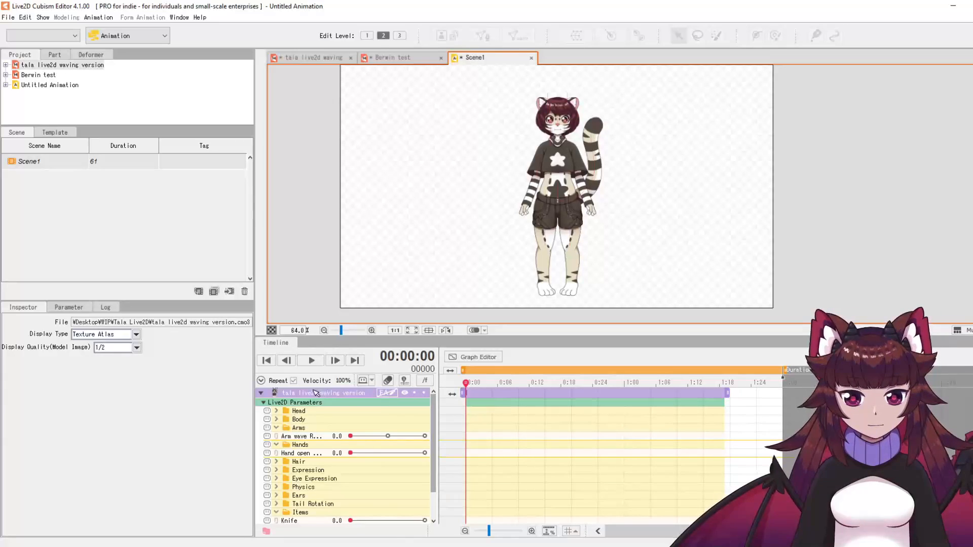
Try shortening the model's track to about 15 frames and preview the scene playback.
left_click_drag(727, 393, 548, 399)
left_click(311, 361)
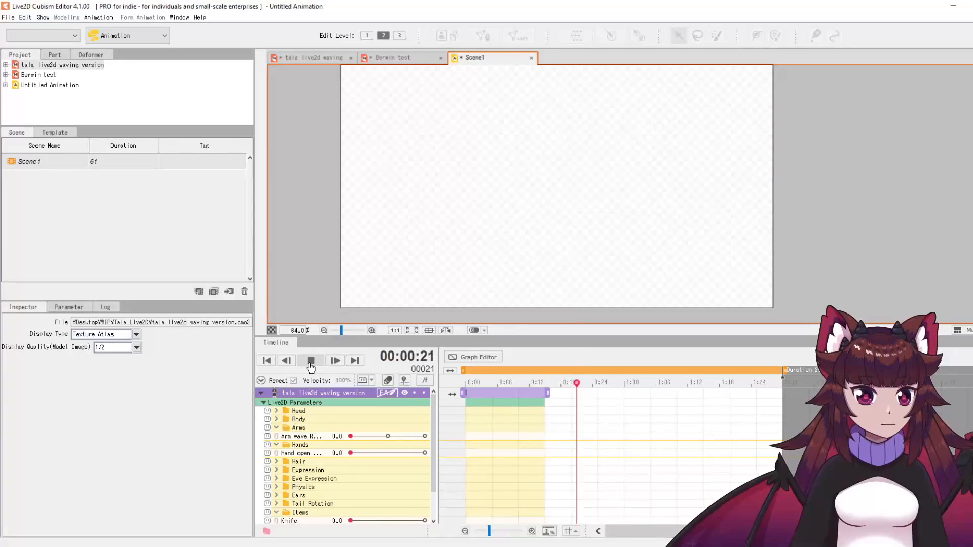
left_click(310, 363)
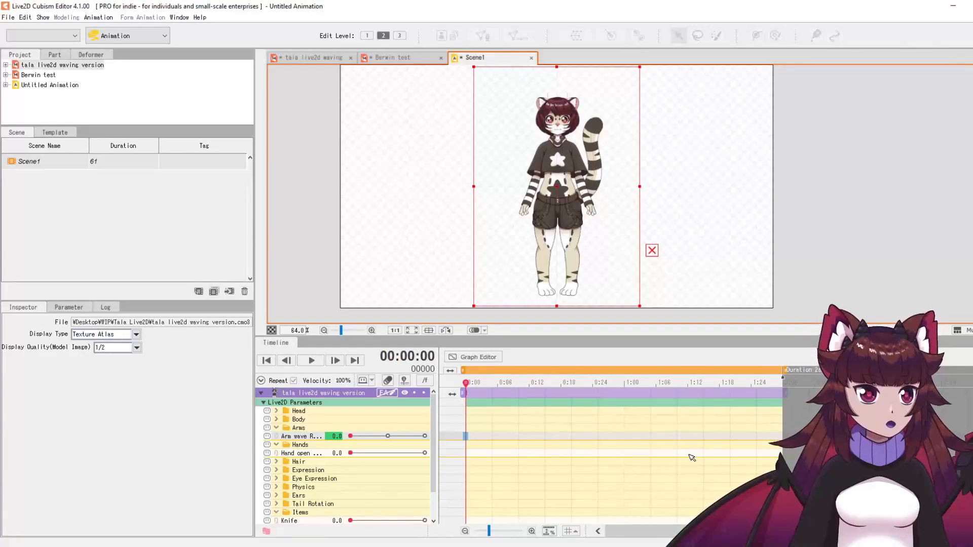
key("space")
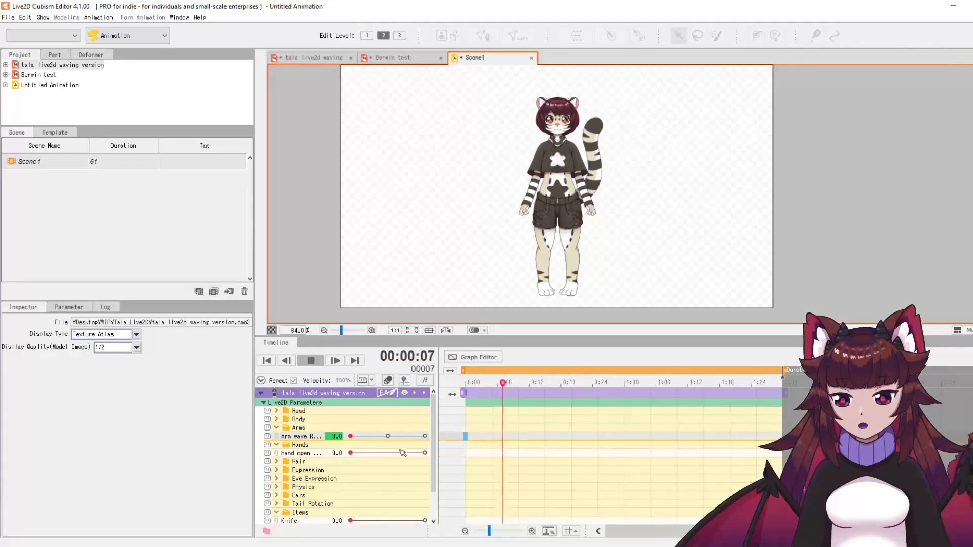
Add starting keyframes of 0.0 at frame 0 for both the Arm wave Right and Hand open parameters.
left_click(335, 436)
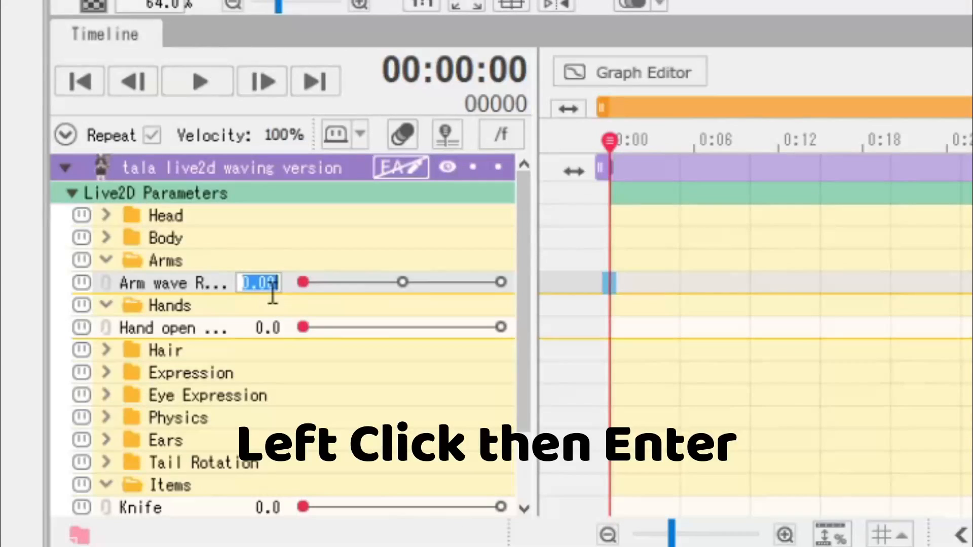
key("Return")
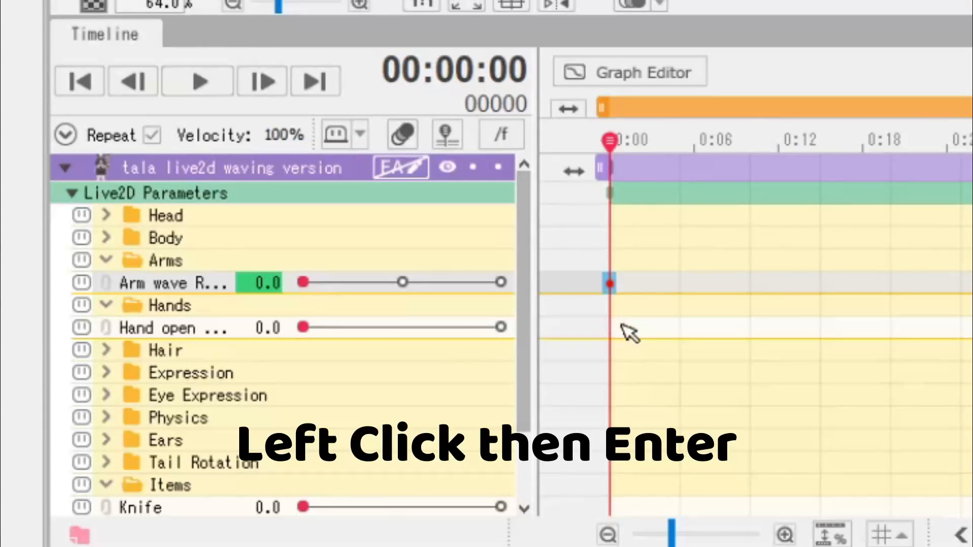
left_click(467, 455)
left_click(608, 329)
left_click(259, 328)
key("Return")
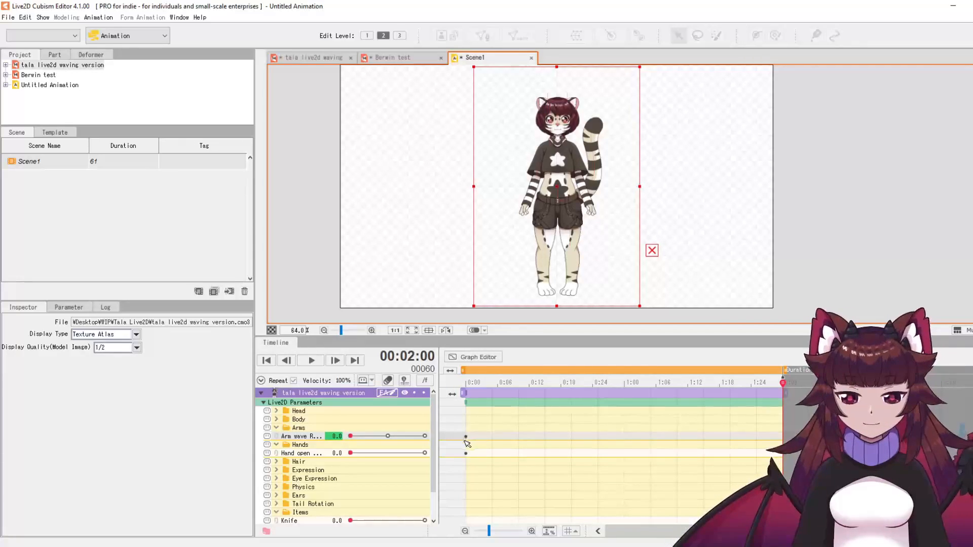
Key the Hand open parameter at 1.0 on frame 4.
left_click(493, 453)
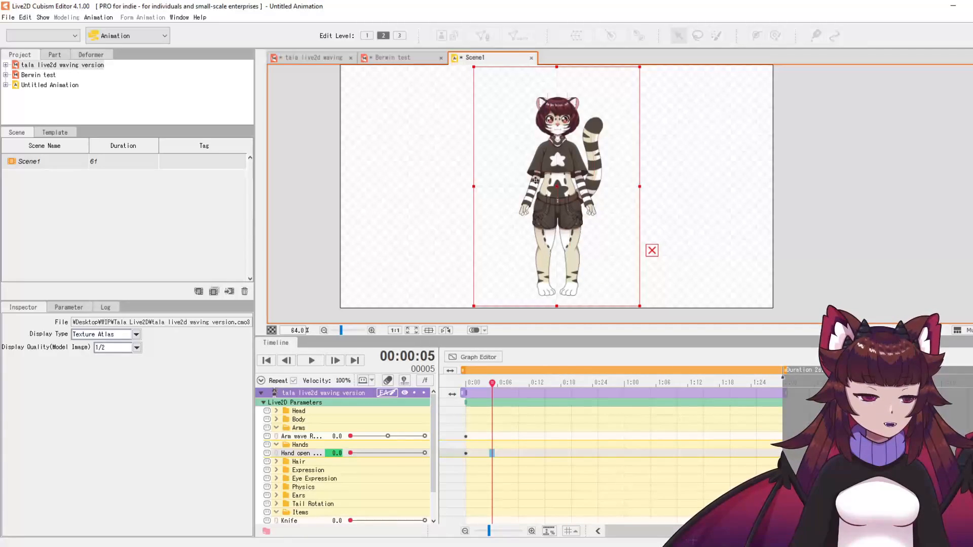
left_click_drag(493, 385, 489, 387)
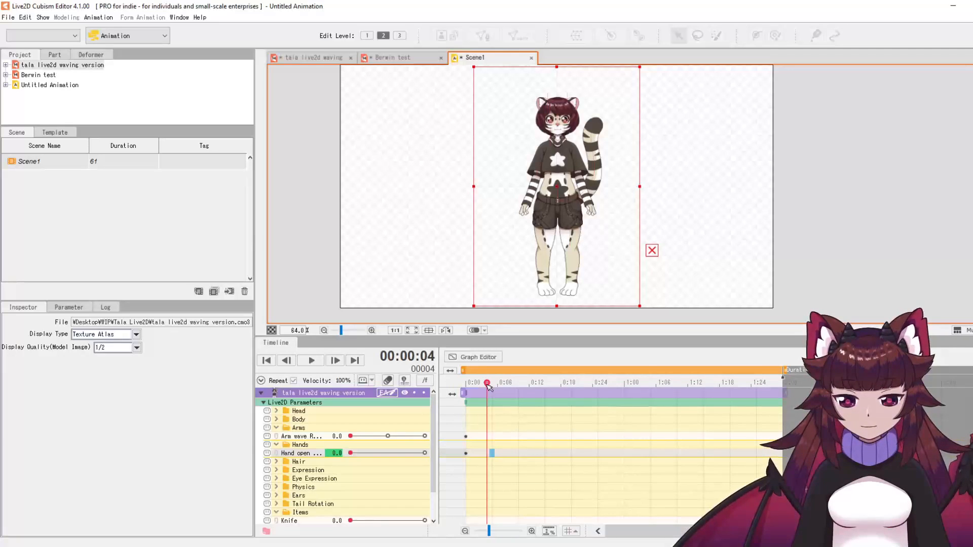
left_click_drag(350, 453, 431, 458)
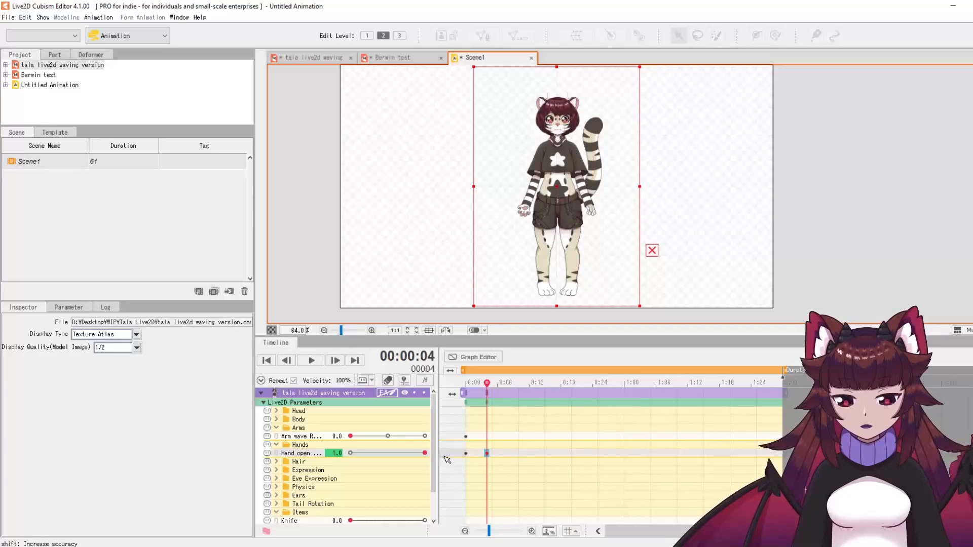
Key the Arm wave Right parameter at 30 on frame 10.
left_click_drag(488, 384, 520, 395)
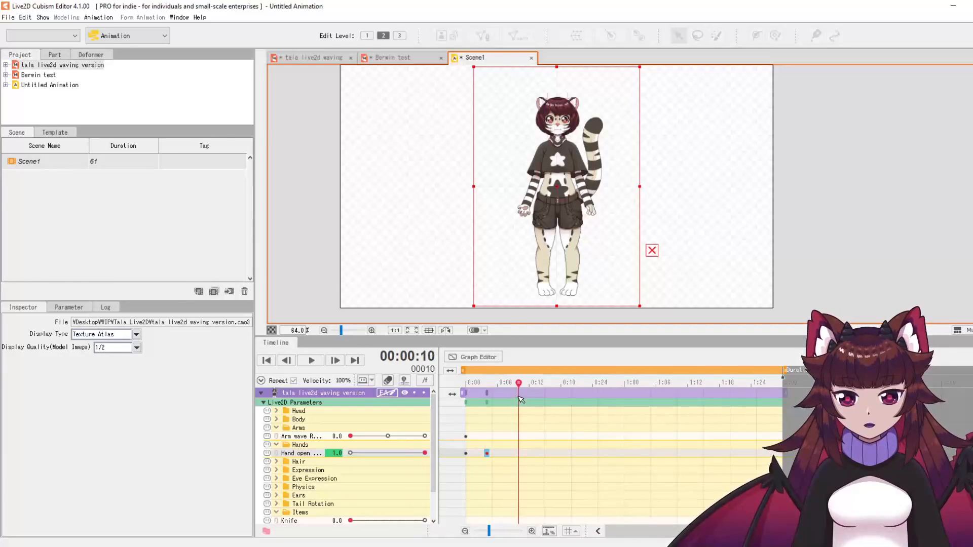
left_click(520, 434)
left_click(659, 276)
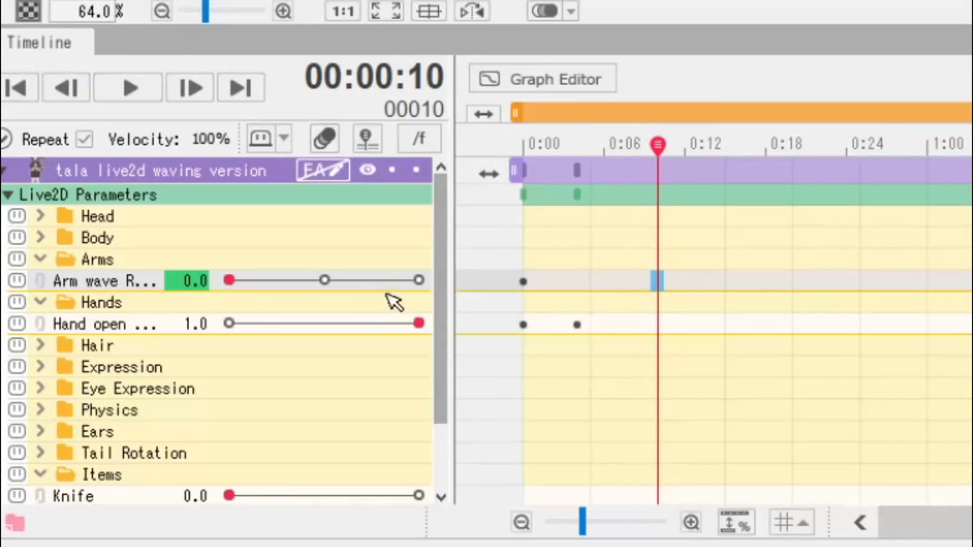
left_click(190, 279)
type("30")
key("Return")
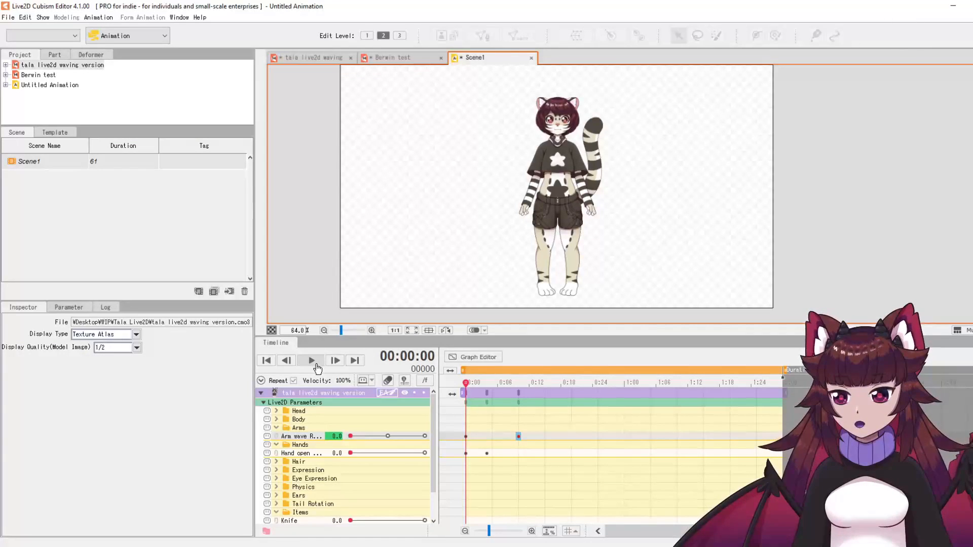
Play back the arm raise twice from the first frame to check its speed.
left_click(311, 361)
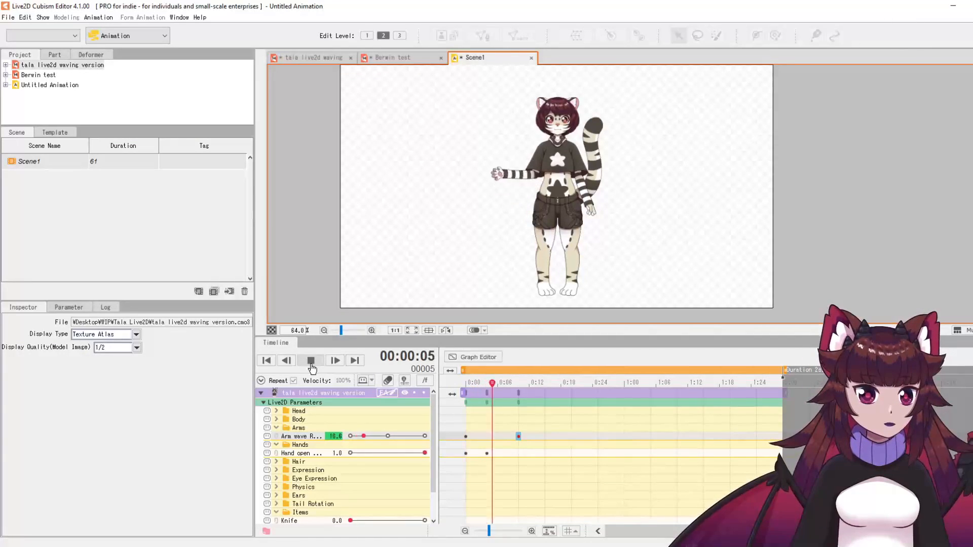
left_click(311, 362)
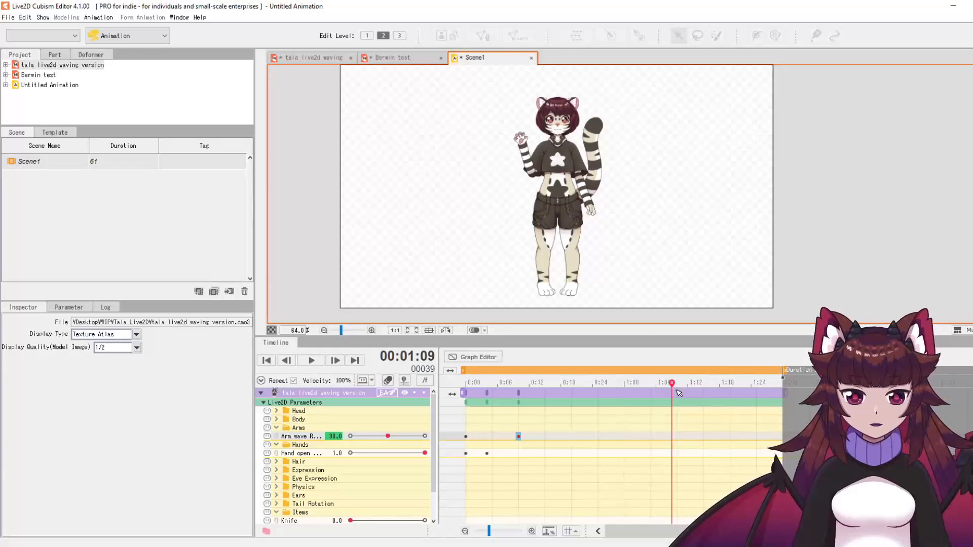
left_click_drag(672, 384, 466, 385)
left_click(311, 361)
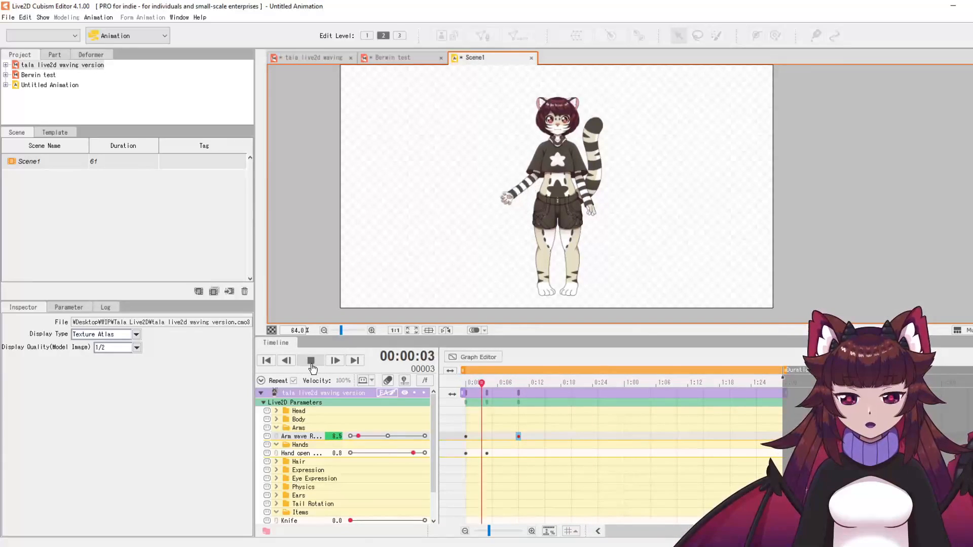
left_click(645, 408)
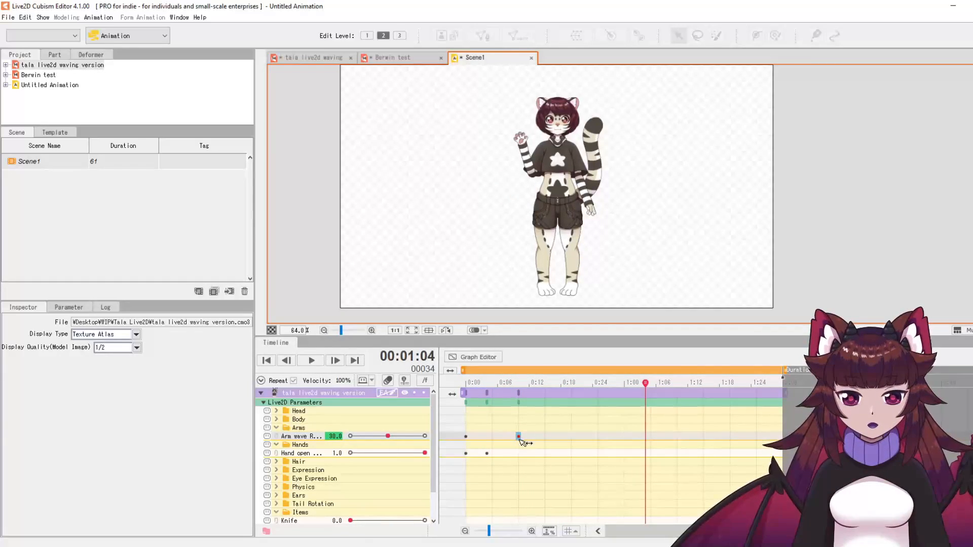
Move the Arm wave Right keyframe from frame 10 to frame 7 and replay the animation from the start.
left_click_drag(522, 442, 518, 441)
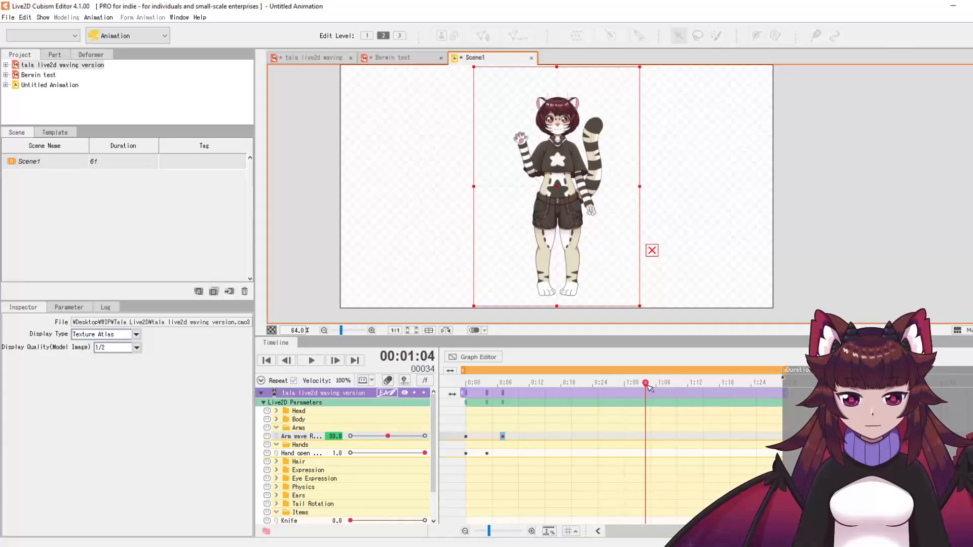
key("Home")
left_click(311, 361)
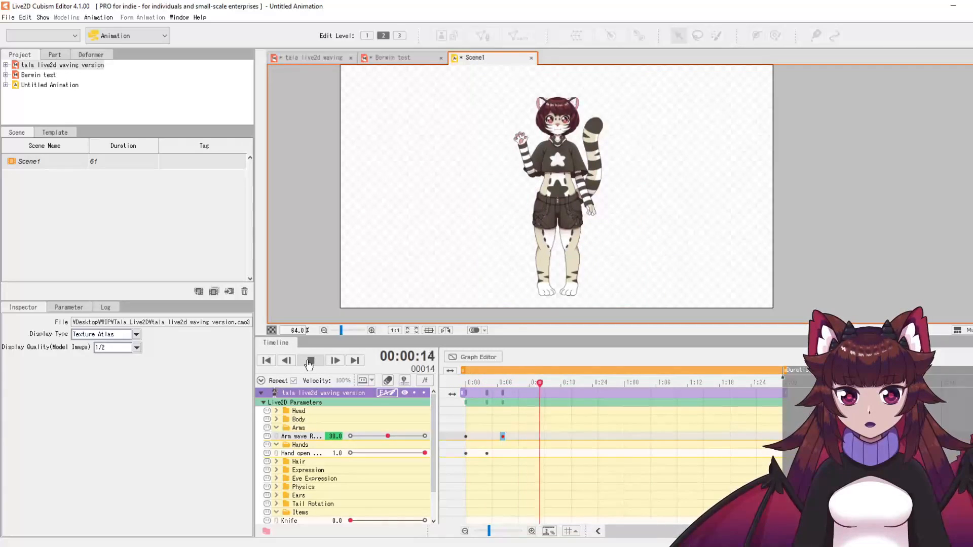
Key the Arm wave Right parameter at 60 on frame 15.
left_click(510, 384)
left_click_drag(511, 386, 548, 388)
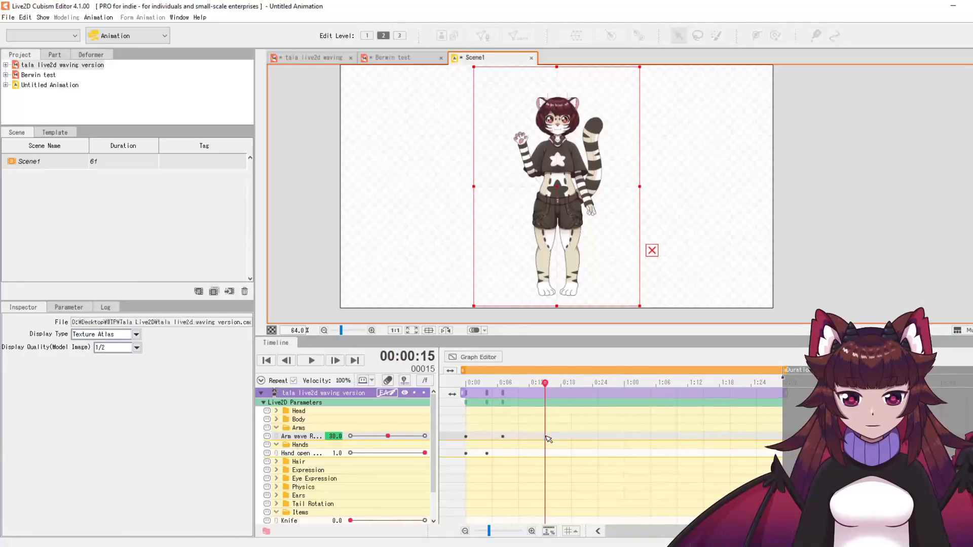
left_click_drag(388, 436, 436, 441)
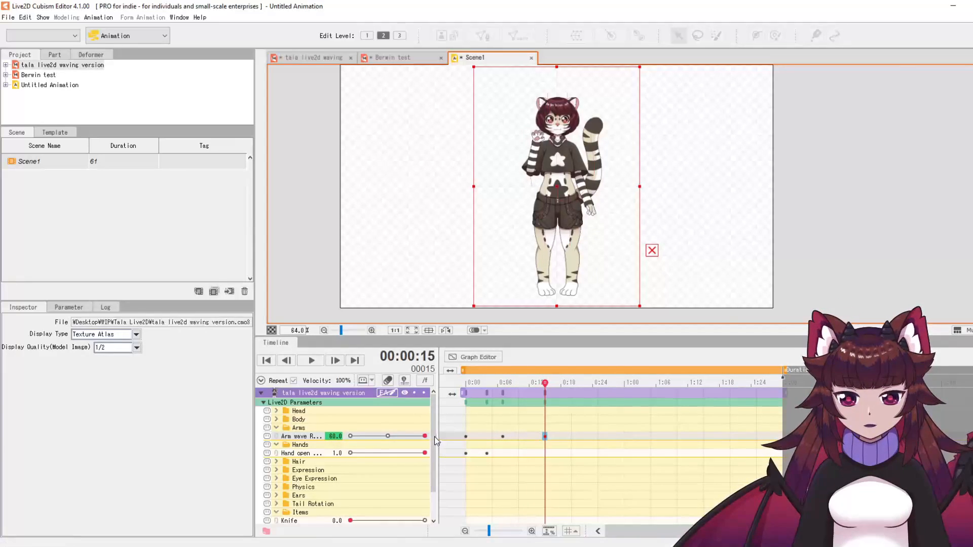
Continue the wave by keying Arm wave Right at 30 on frame 25 and at 60 on frame 35.
left_click(599, 439)
double_click(335, 437)
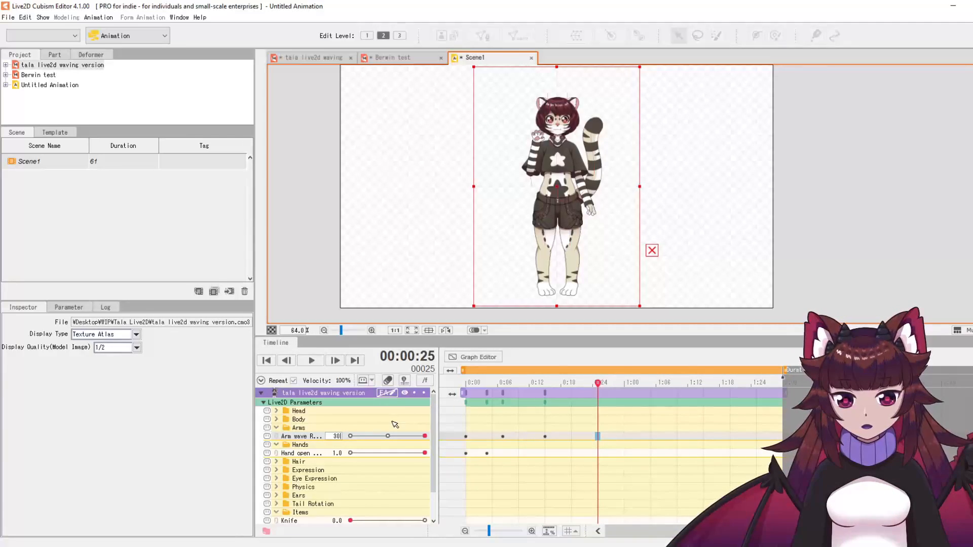
key("Return")
left_click(651, 436)
left_click_drag(388, 439, 438, 441)
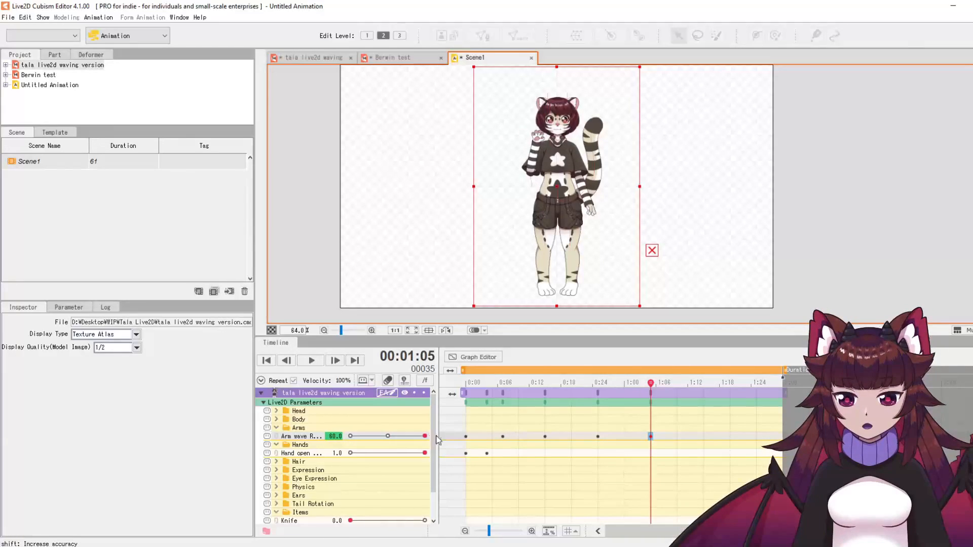
Key Arm wave Right at 30 on frame 45 and lower the arm to 0 on frame 53.
left_click(699, 437)
left_click(703, 437)
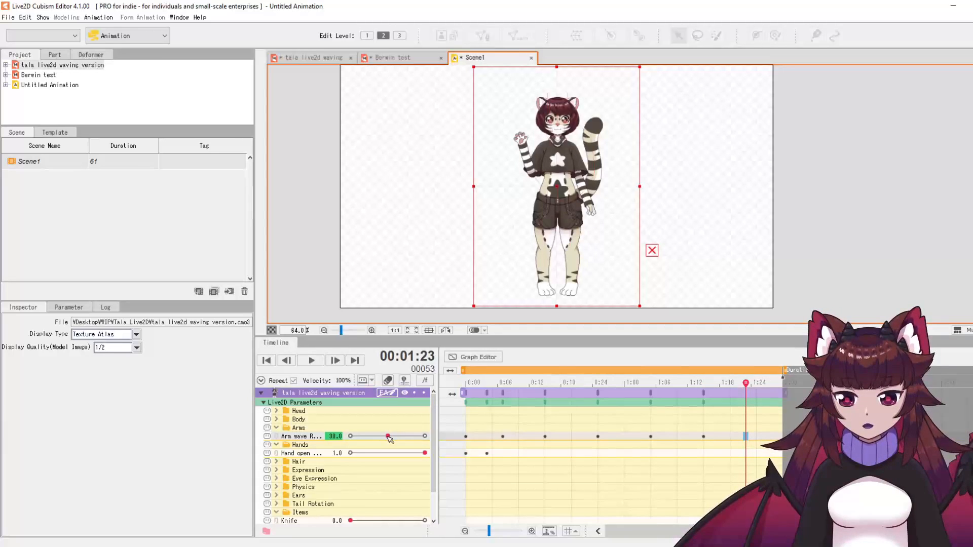
left_click_drag(389, 439, 349, 439)
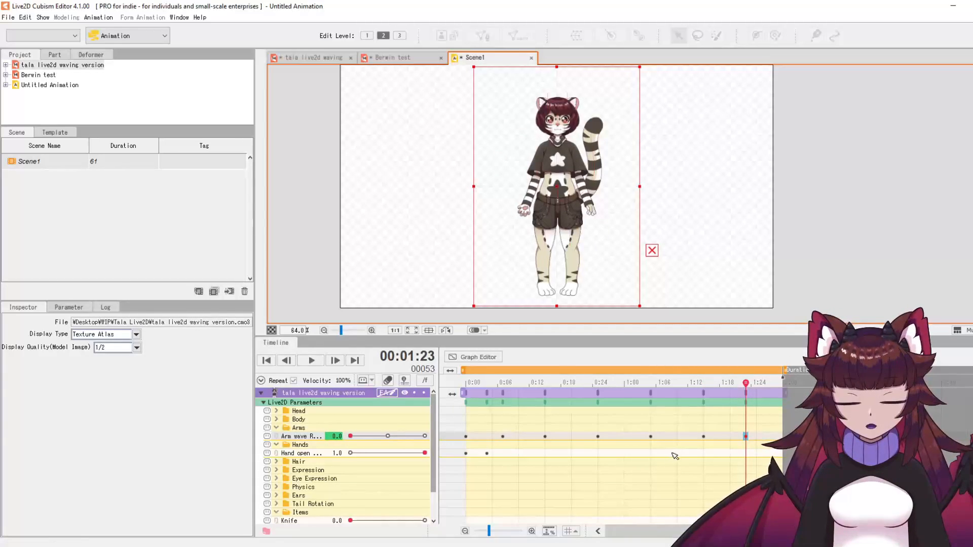
Close the hand at the end by keying Hand open at 1.0 on frame 48 and at 0.0 on frame 53.
left_click(746, 454)
mouse_move(414, 453)
left_mouse_down()
mouse_move(351, 454)
mouse_move(425, 455)
left_mouse_up()
left_click(719, 454)
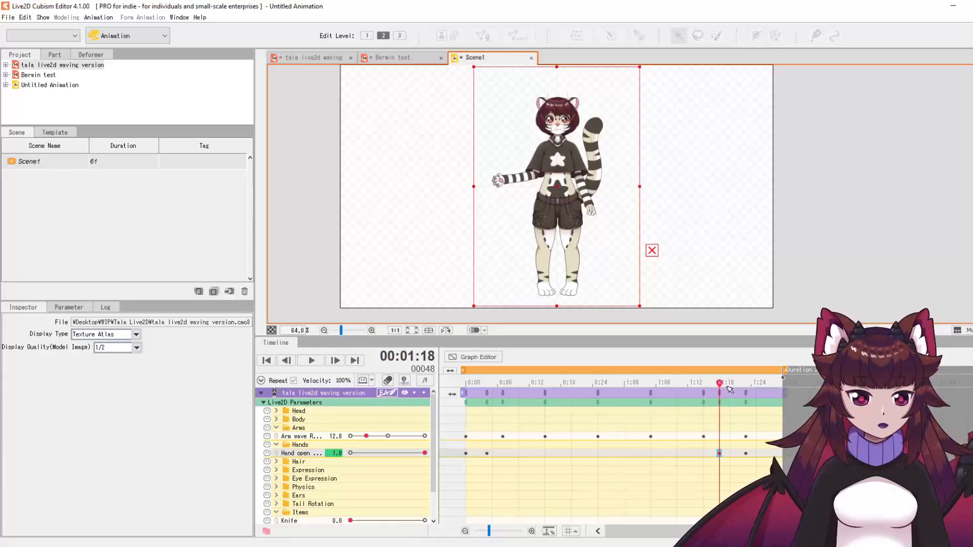
mouse_move(722, 389)
left_mouse_down()
mouse_move(741, 389)
mouse_move(720, 389)
left_mouse_up()
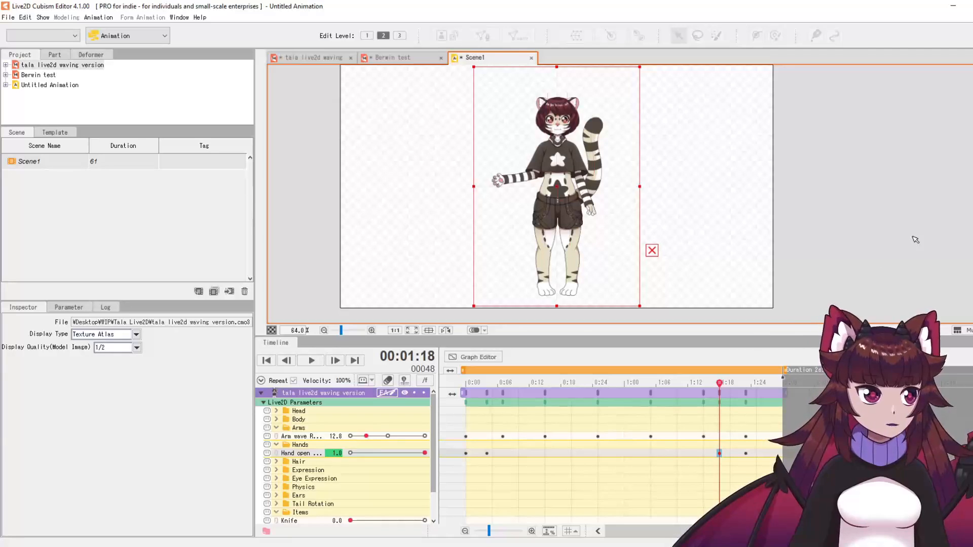
Check the Hand open keys at frames 4 and 53, play back the full waving animation and return to the first frame.
left_click(489, 455)
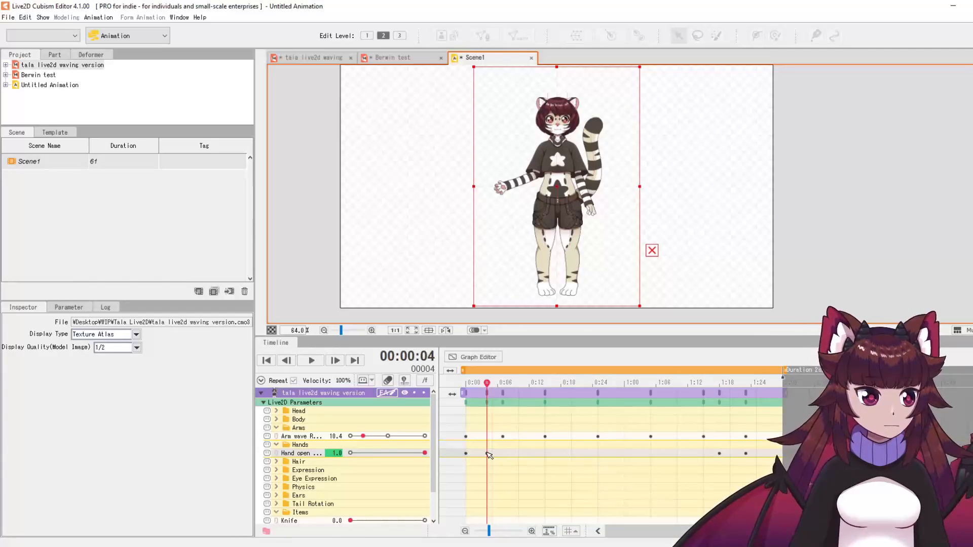
left_click(747, 454)
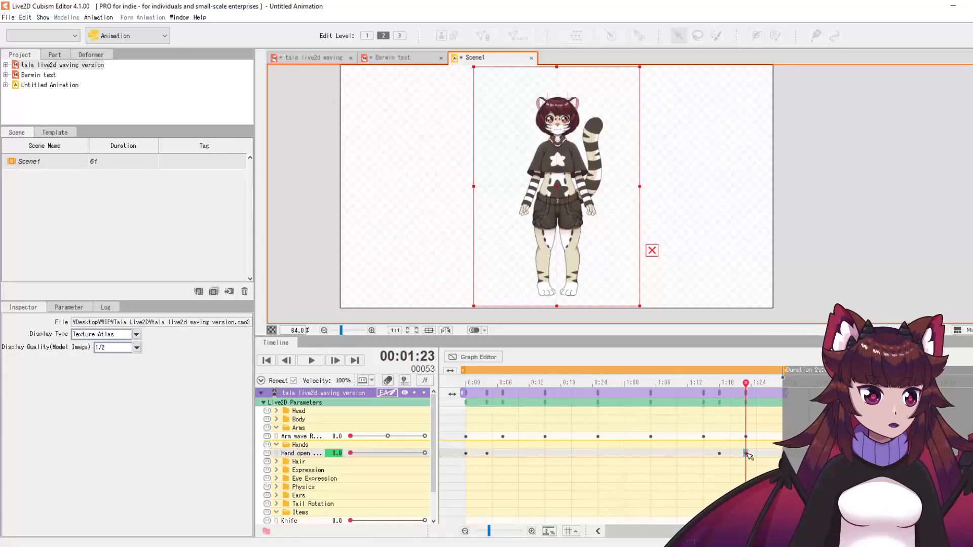
left_click(312, 363)
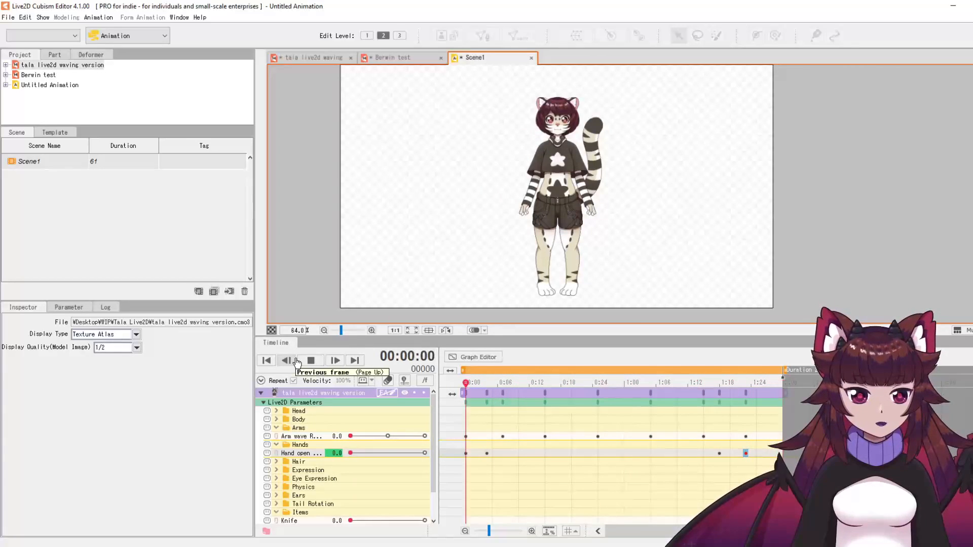
left_click(312, 361)
left_click_drag(580, 385, 463, 390)
left_click(311, 360)
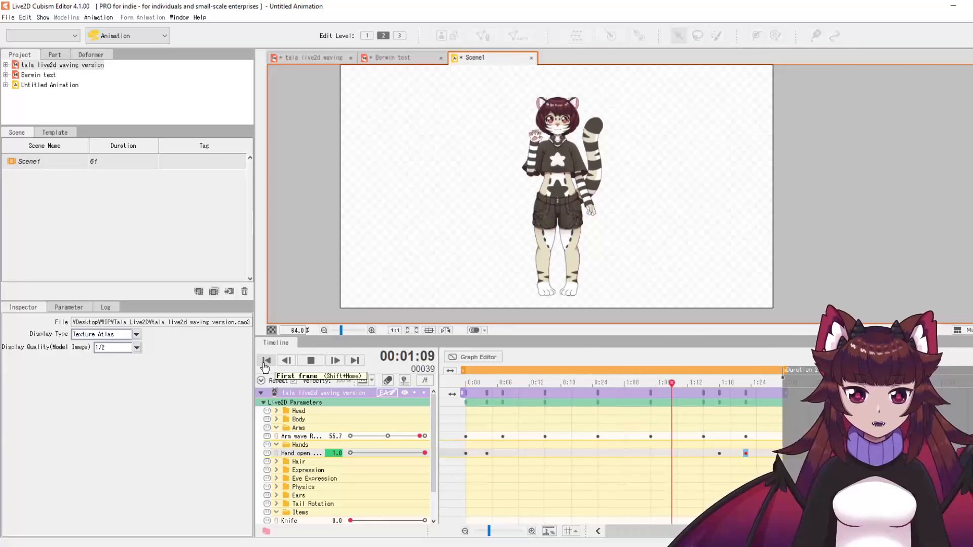
left_click(265, 361)
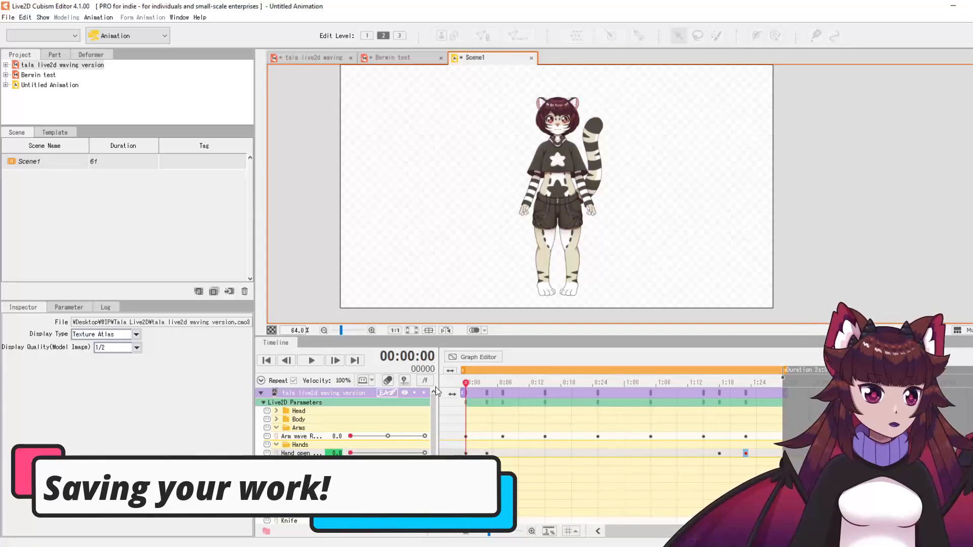
Start a runtime motion file export of the selected scene with keyed parameters and open the Scene1.motion3.json file name for editing.
left_click(312, 360)
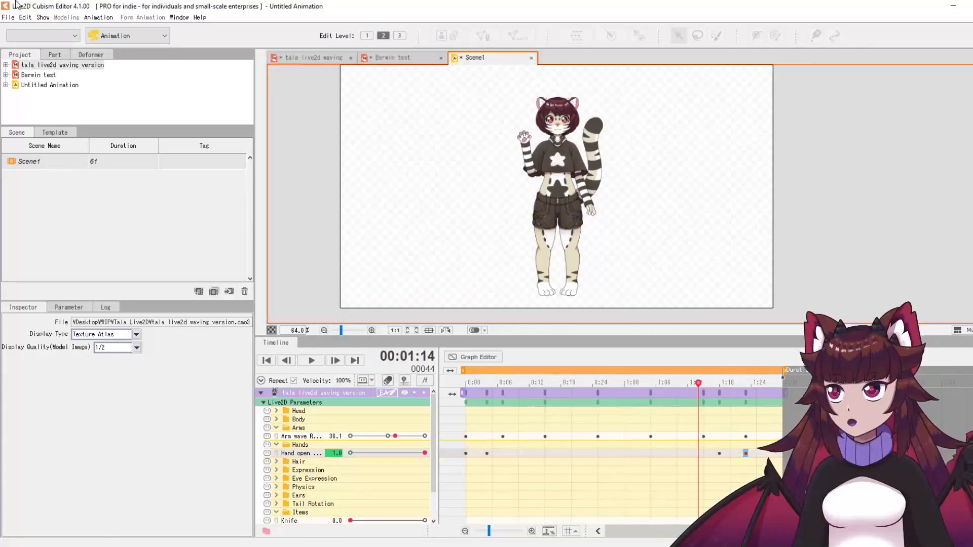
left_click(8, 18)
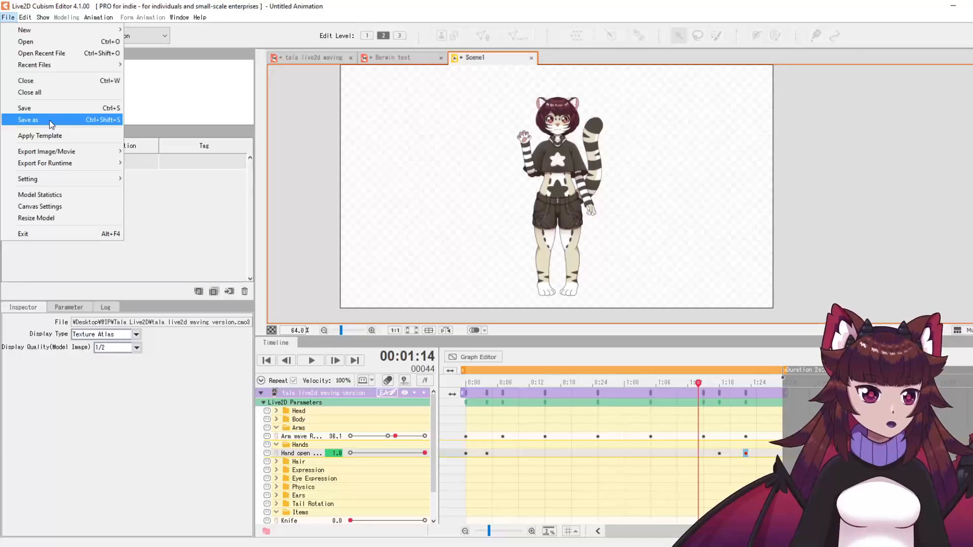
mouse_move(60, 165)
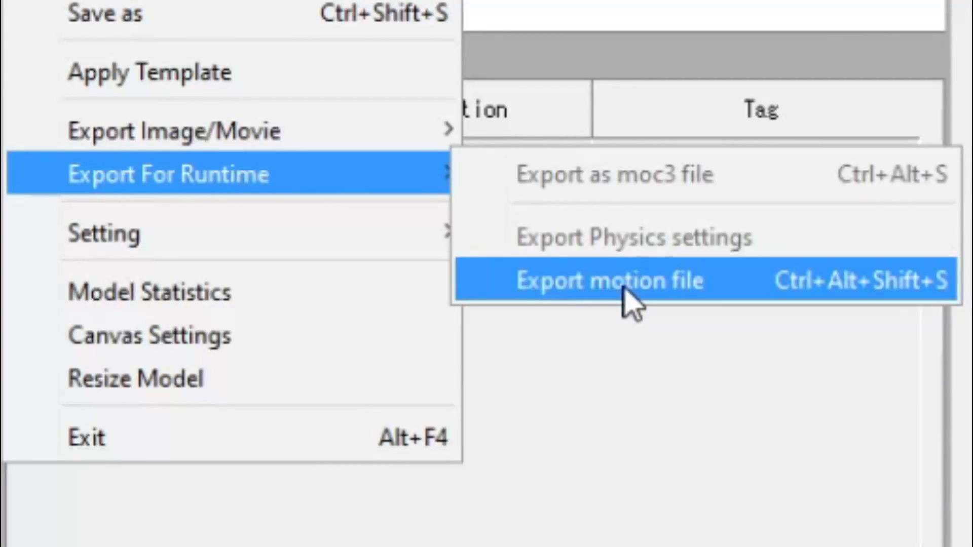
left_click(737, 297)
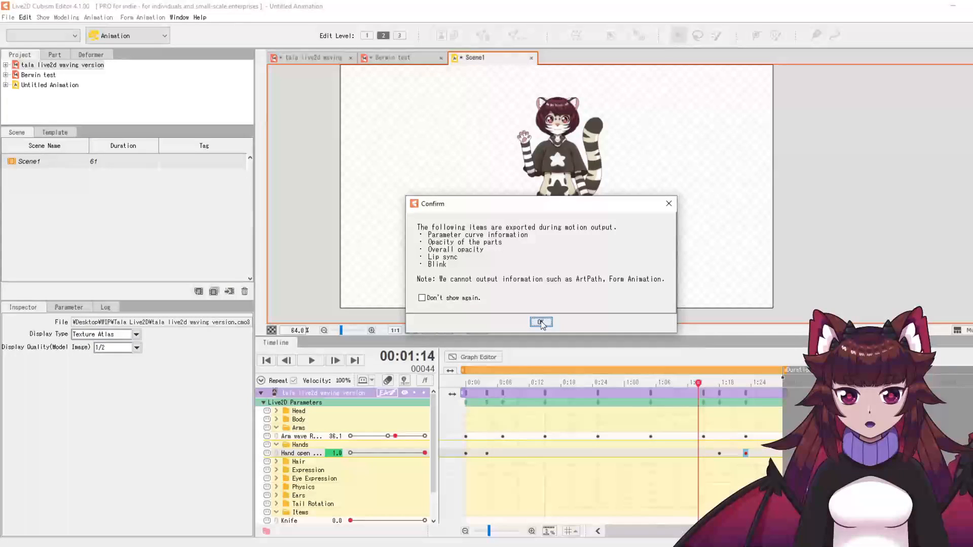
left_click(540, 323)
left_click_drag(476, 135, 495, 117)
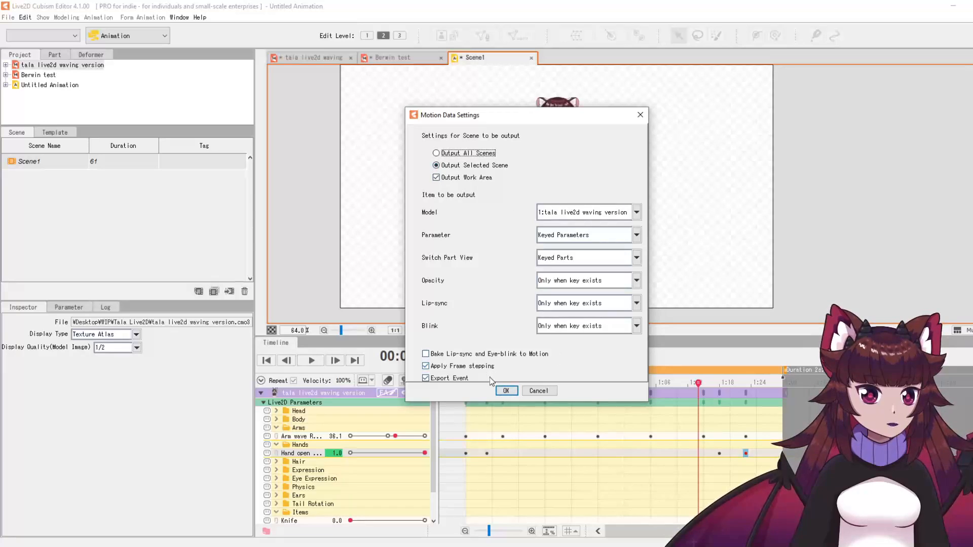
left_click(507, 392)
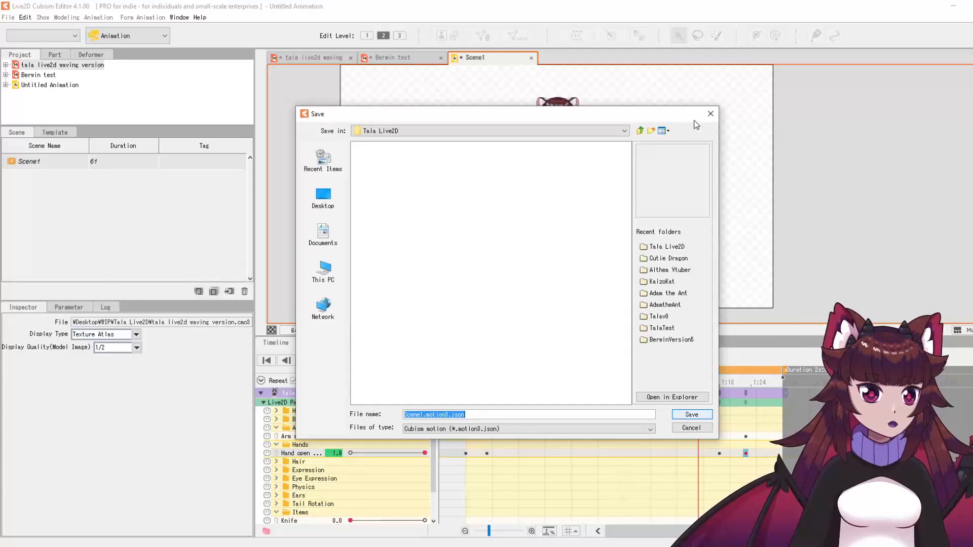
left_click(471, 415)
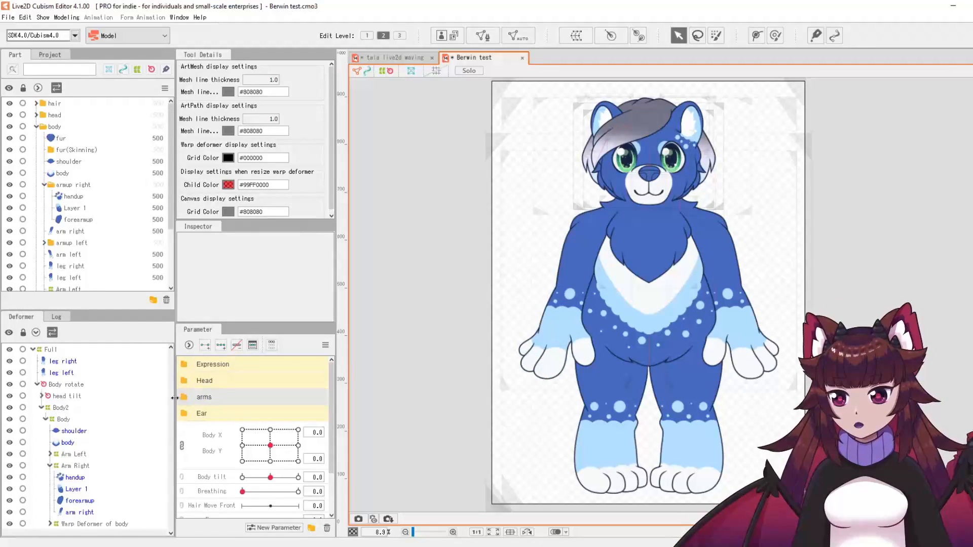
In the Berwin test model's arms group, create a parameter named Arm Right Wave Swap with ID rightwaveswap, minimum 0, default 0 and maximum 1.
left_click(184, 397)
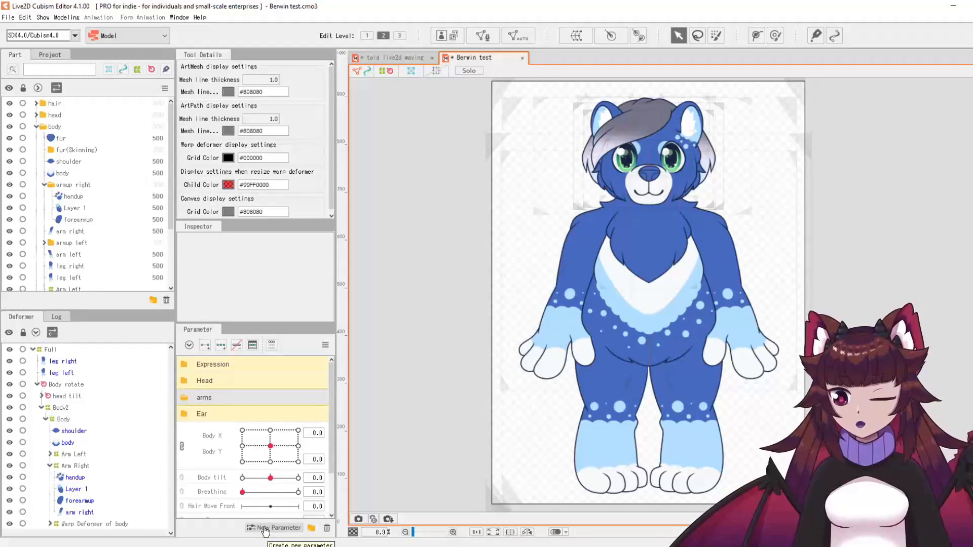
left_click(269, 529)
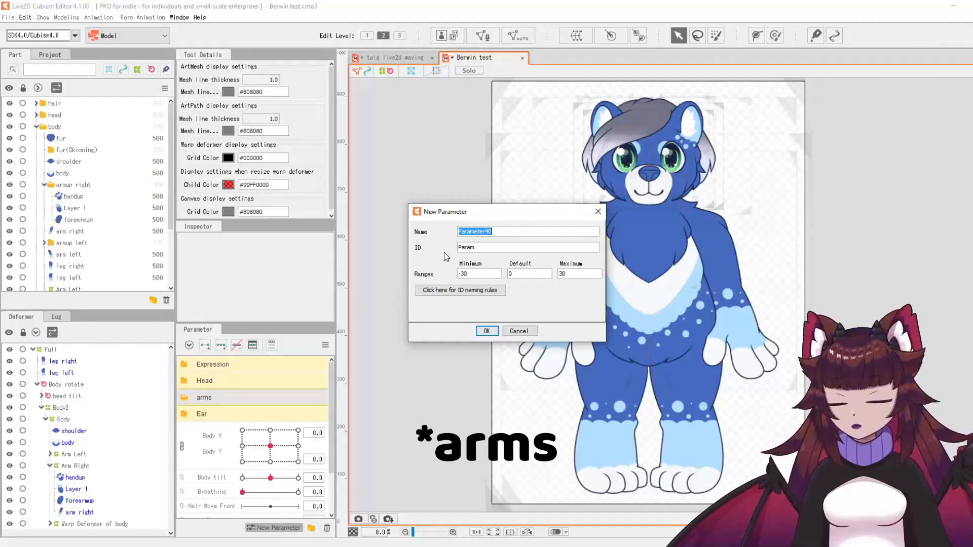
type("Arm Right ")
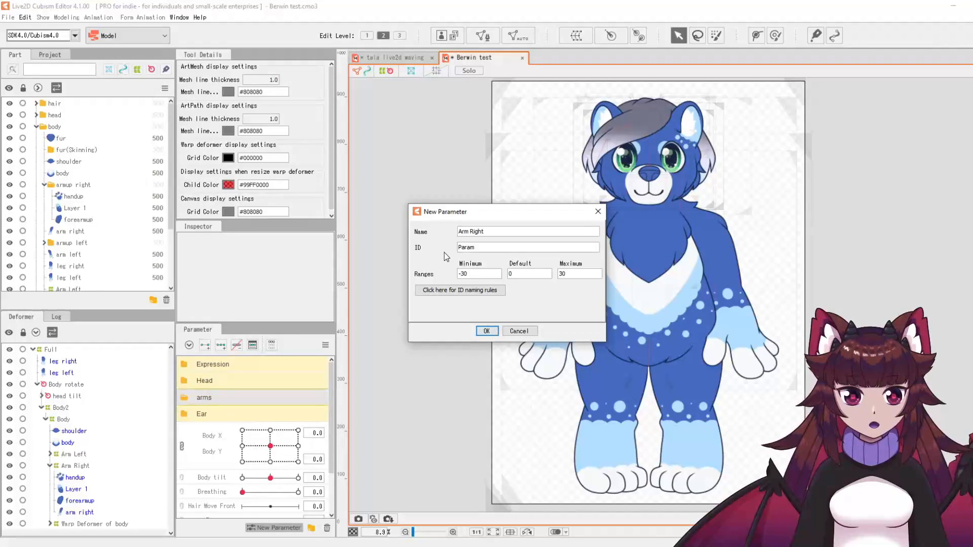
type("Wave Swap")
key("Tab")
type("rightwaveswap")
key("Tab")
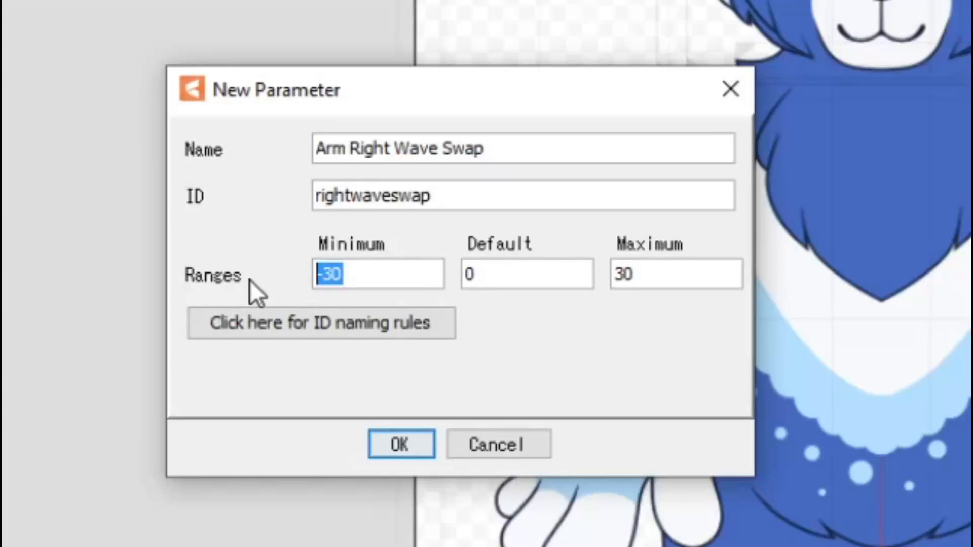
type("0")
key("Tab")
key("Tab")
type("1")
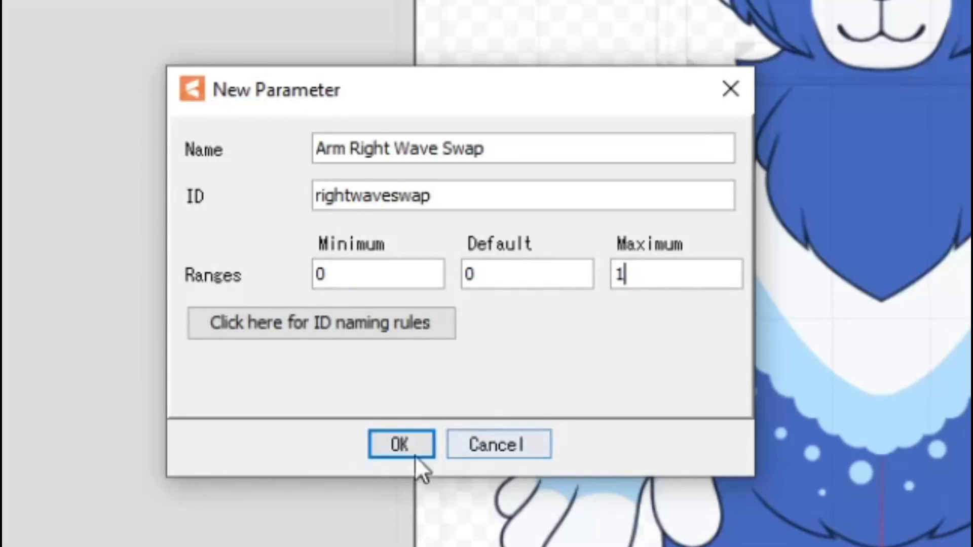
left_click(428, 444)
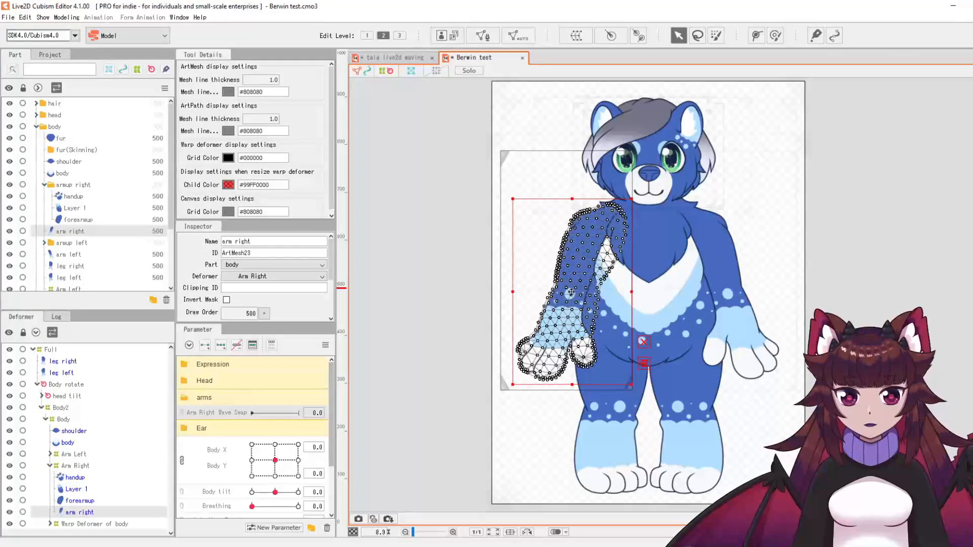
Add two keys on Arm Right Wave Swap for the arm right mesh and set its opacity to 0% at value 1.0.
left_click_drag(571, 293, 546, 283)
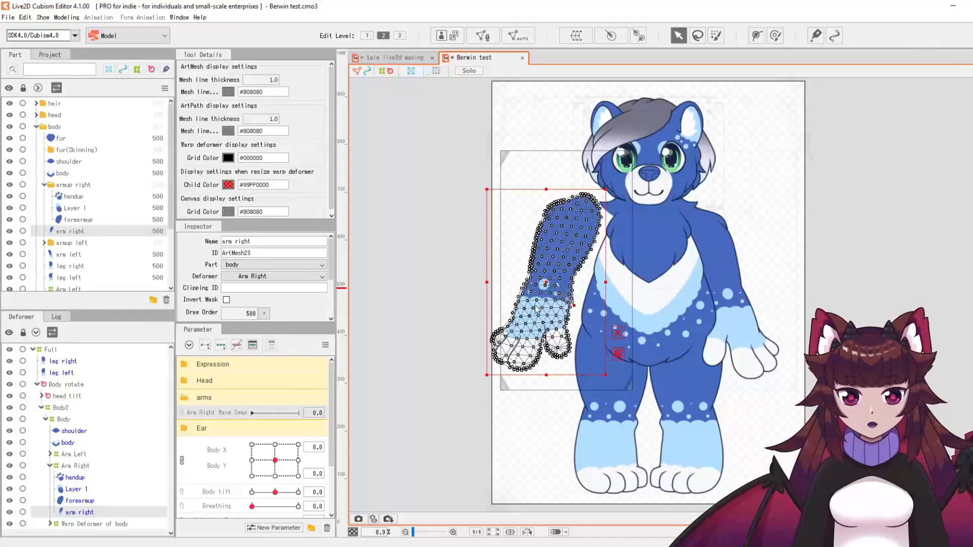
key("ctrl+z")
left_click(205, 346)
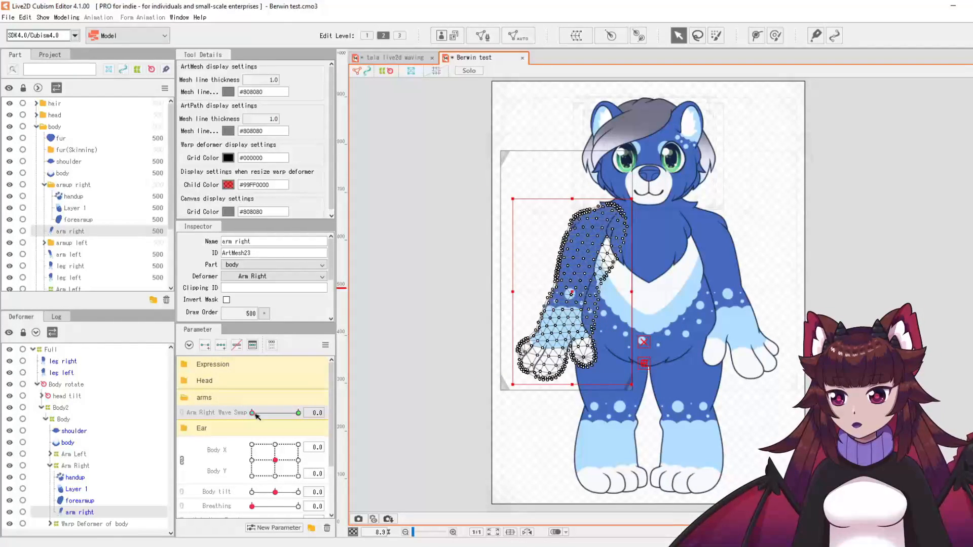
left_click_drag(255, 415, 299, 413)
scroll(304, 313, "down", 2)
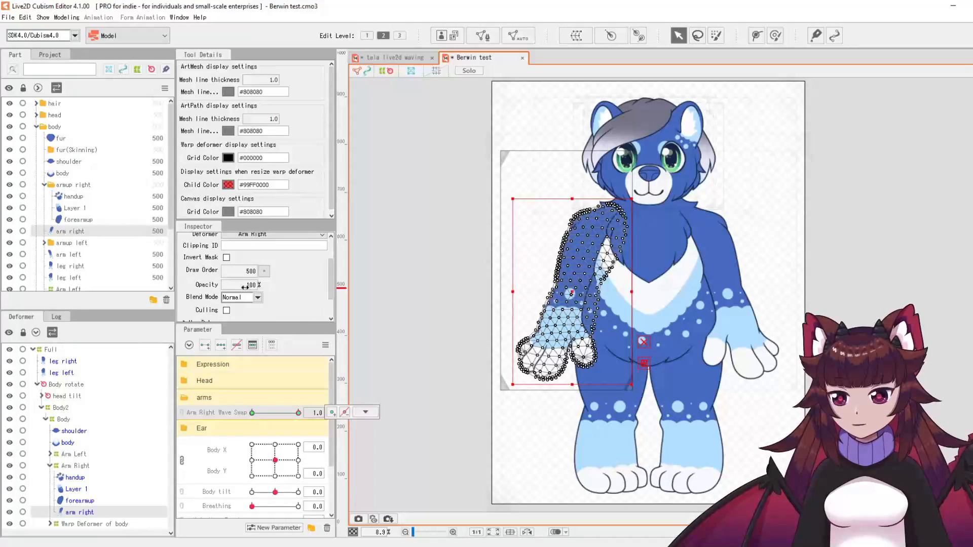
double_click(251, 285)
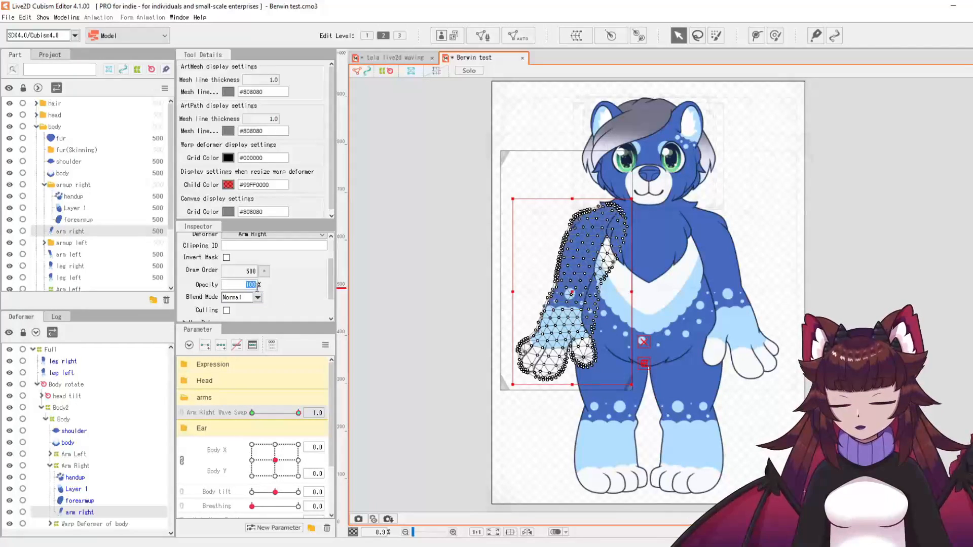
type("0")
key("Return")
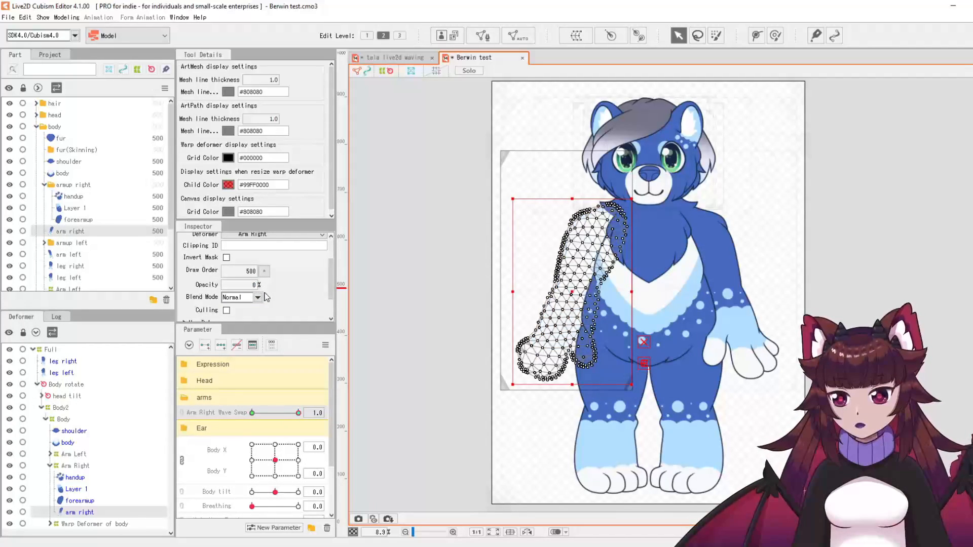
left_click(417, 324)
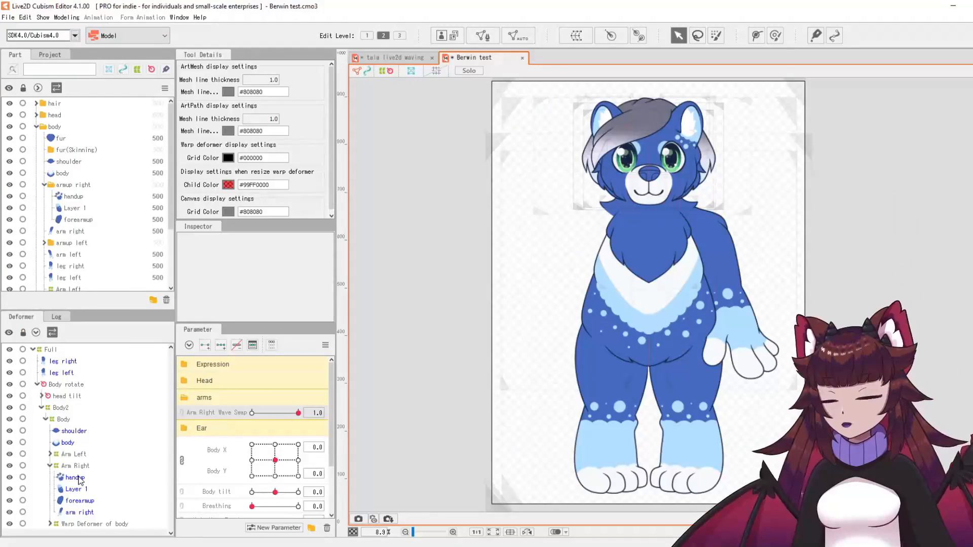
Set the handup, Layer 1 and forearmup meshes to 100% opacity at Arm Right Wave Swap 1.0, and test the swap between 0 and 1.
left_click(77, 479)
left_click(78, 491, "ctrl")
left_click(83, 503, "ctrl")
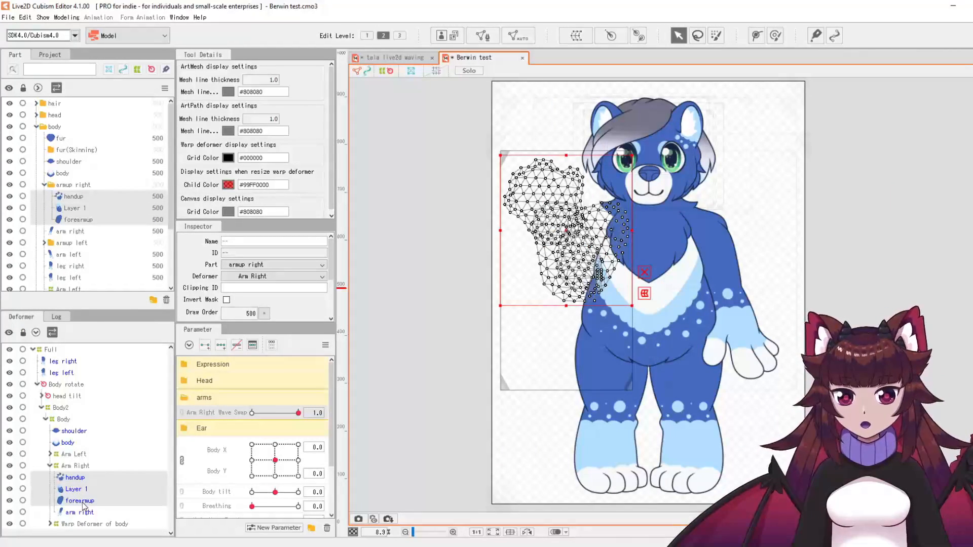
scroll(297, 293, "down", 2)
left_click(253, 285)
type("100")
key("Return")
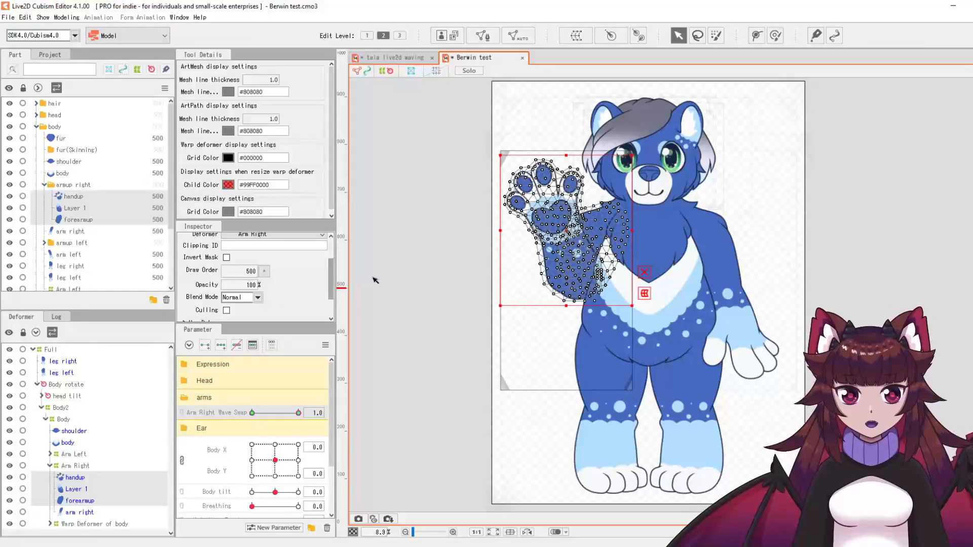
left_click(421, 304)
left_click_drag(298, 413, 248, 418)
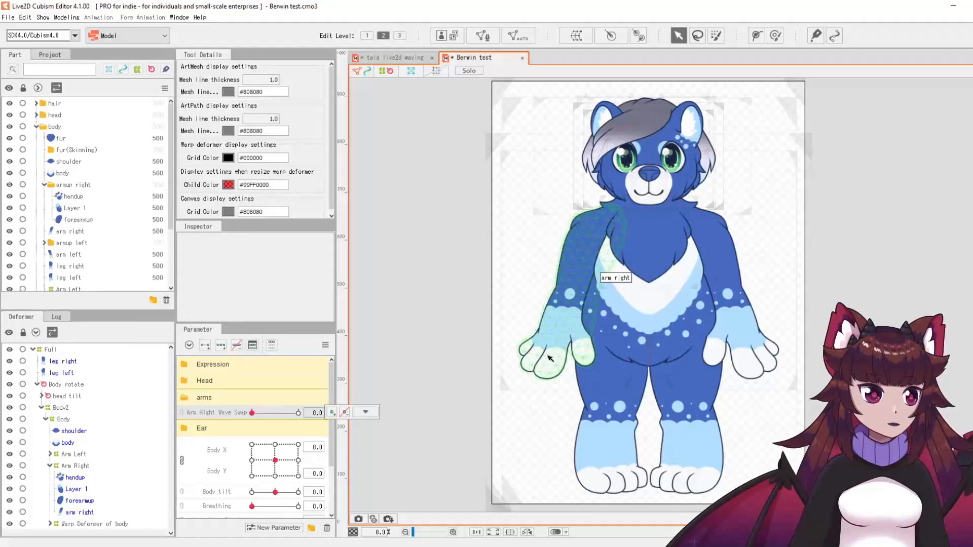
left_click_drag(252, 413, 304, 426)
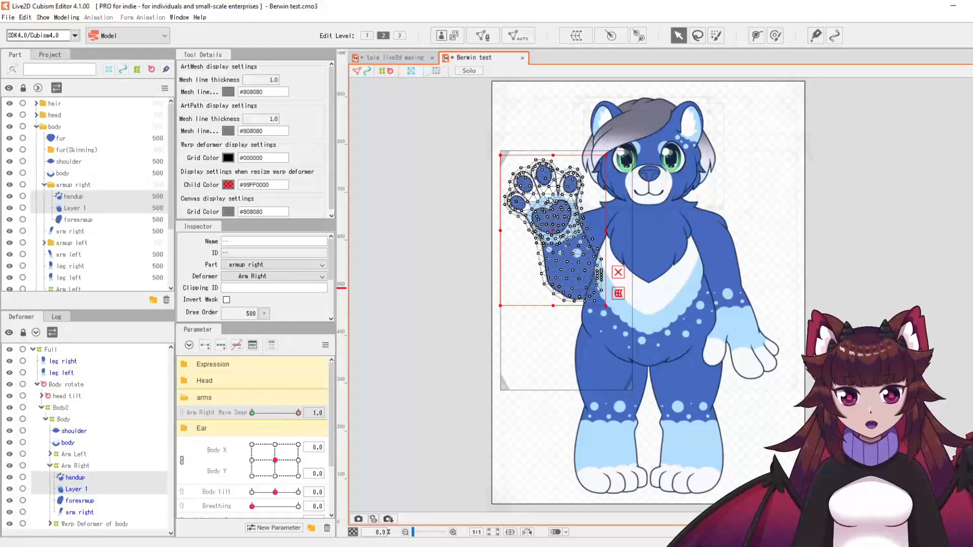
Create the rotation deformer armup right Rotation as parent of the handup and Layer 1 meshes, with its pivot at the elbow.
left_click(612, 36)
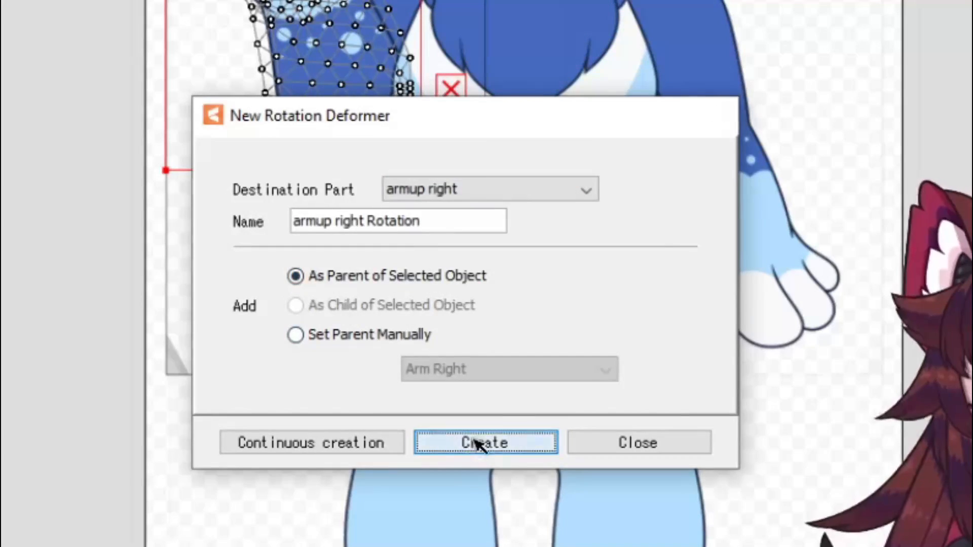
left_click(484, 443)
left_click_drag(593, 322, 593, 323)
left_click_drag(591, 277, 587, 283)
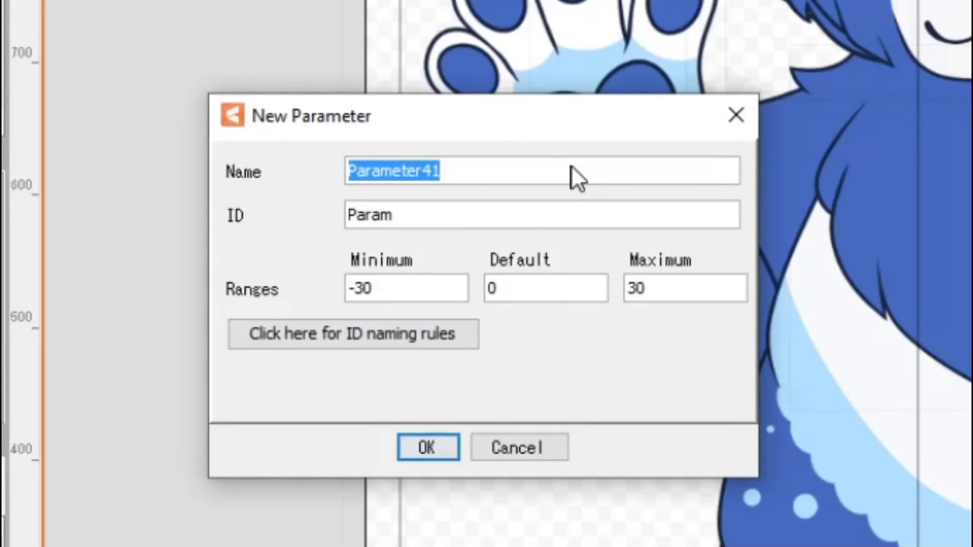
Create the parameter Arm Right Wave (ID armrightwave, -30 to 30) and key the raised hand's rotation outward about -10° at -30 and inward at 30.
type("Arm Right Wave")
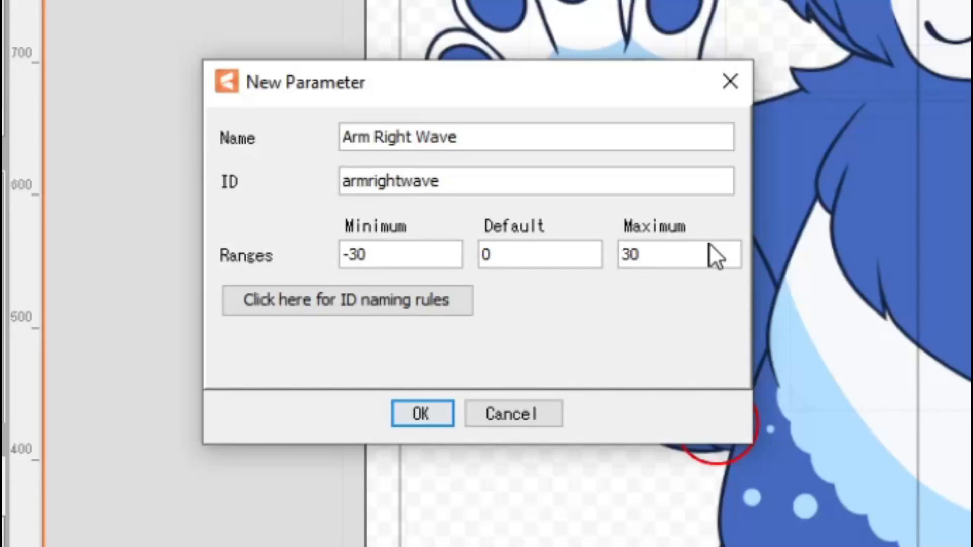
left_click(421, 414)
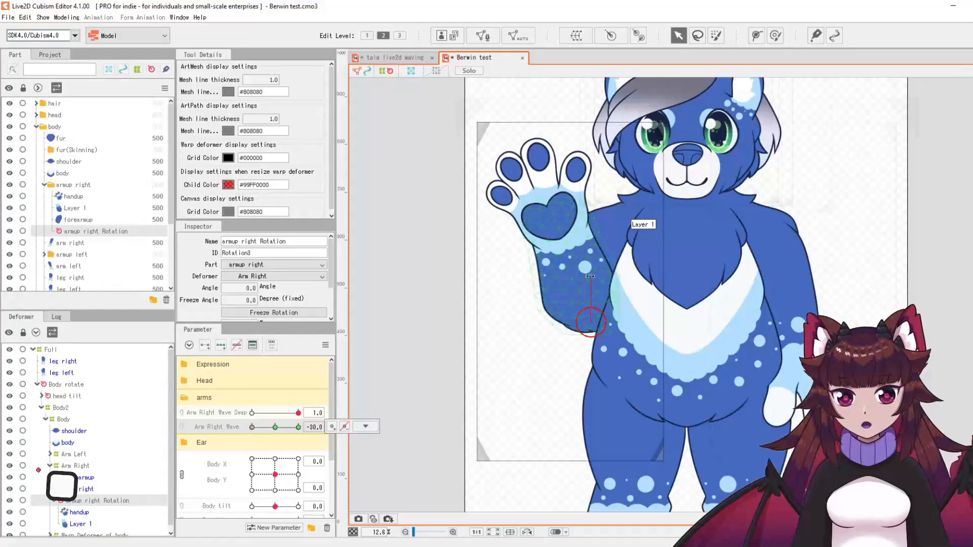
left_click_drag(591, 277, 573, 289)
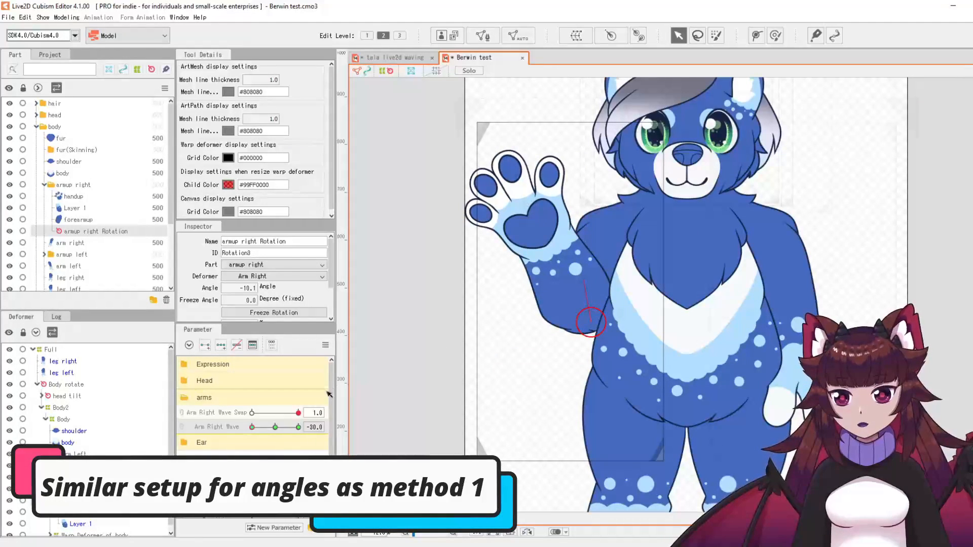
left_click_drag(253, 428, 298, 427)
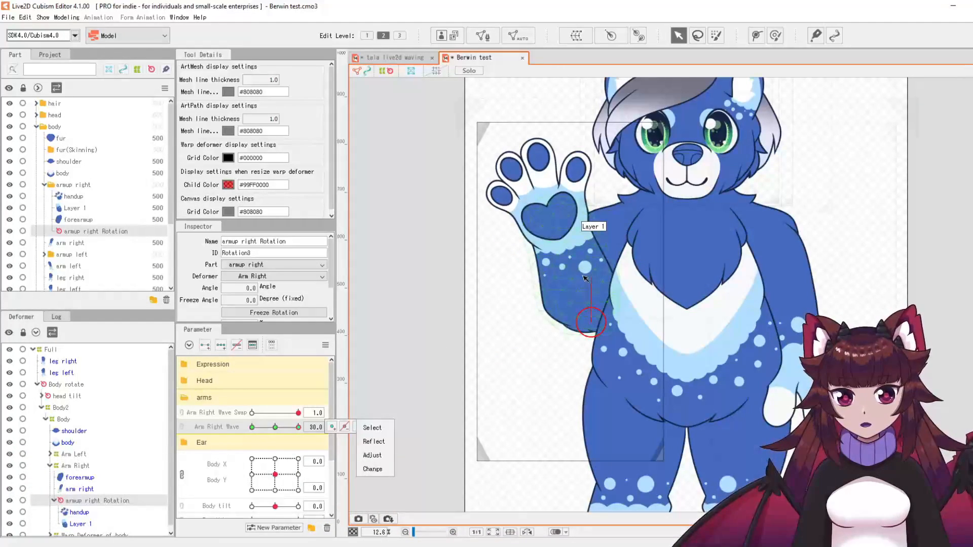
left_click_drag(595, 277, 597, 280)
left_click_drag(296, 428, 275, 428)
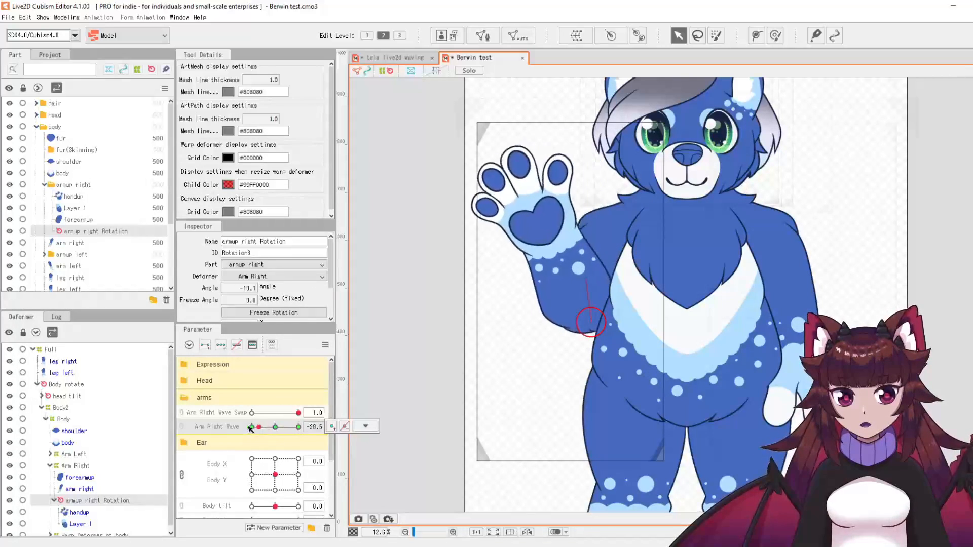
Create a rotation deformer named armwave as parent of forearmup and armup right Rotation, and key slight opposite tilts at Arm Right Wave -30 and 30.
left_click(620, 225)
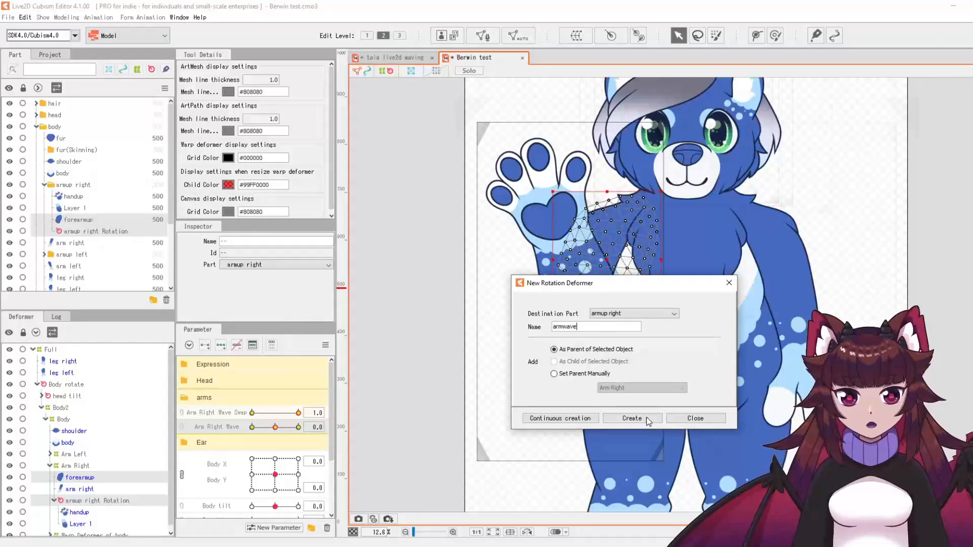
left_click(630, 417)
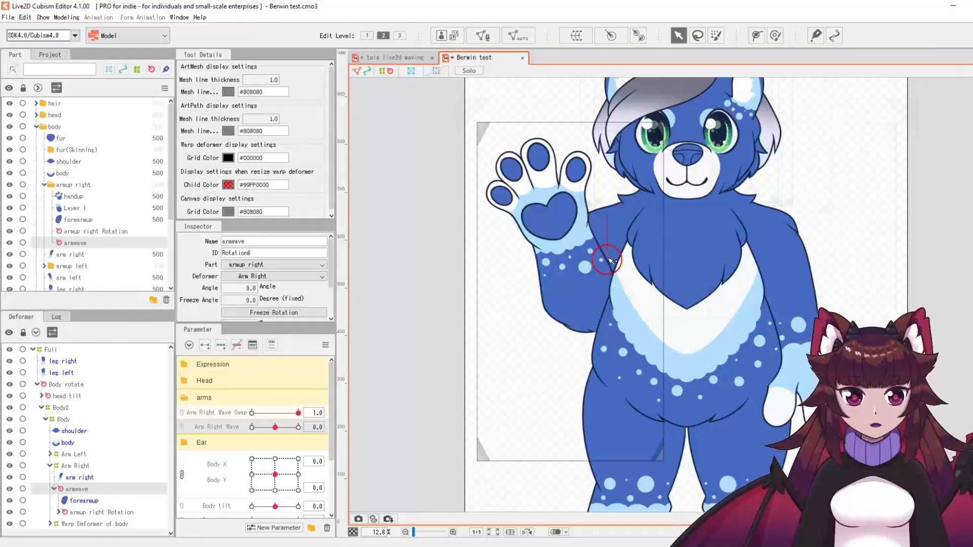
left_click(220, 346)
left_click_drag(275, 427, 251, 427)
left_click_drag(633, 174, 628, 174)
left_click_drag(252, 427, 298, 428)
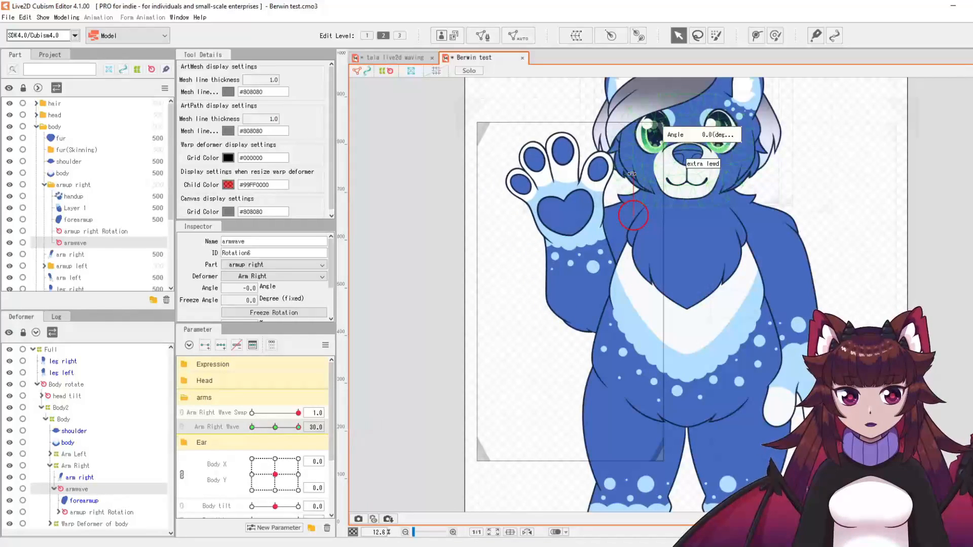
left_click_drag(632, 174, 636, 174)
left_click_drag(299, 427, 290, 476)
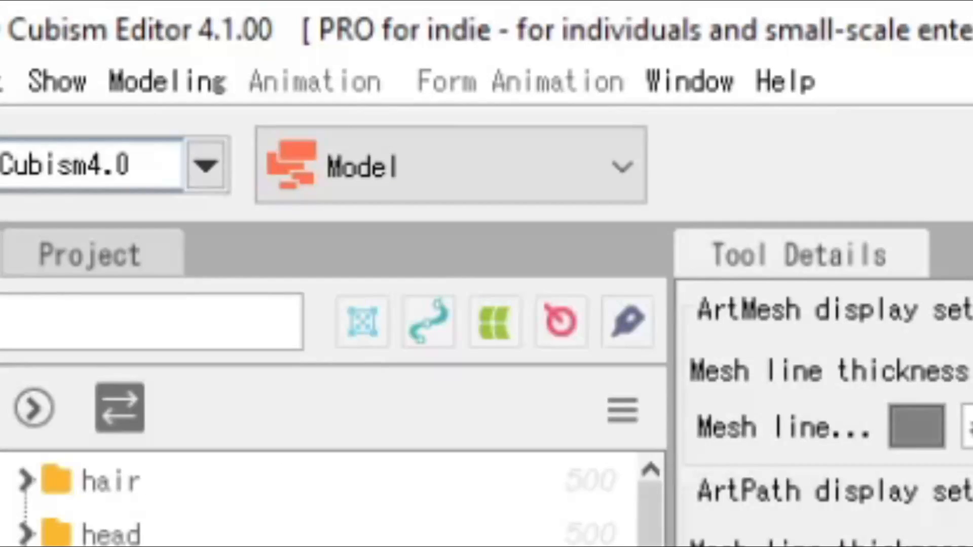
Switch to the Animation workspace and create a new animation scene with the SDK (Unity) target version.
left_click(125, 40)
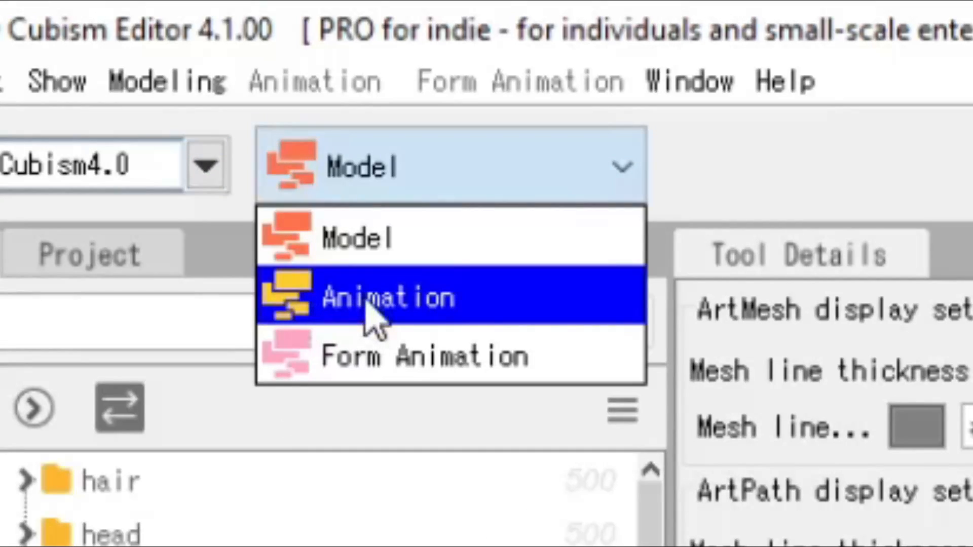
left_click(366, 302)
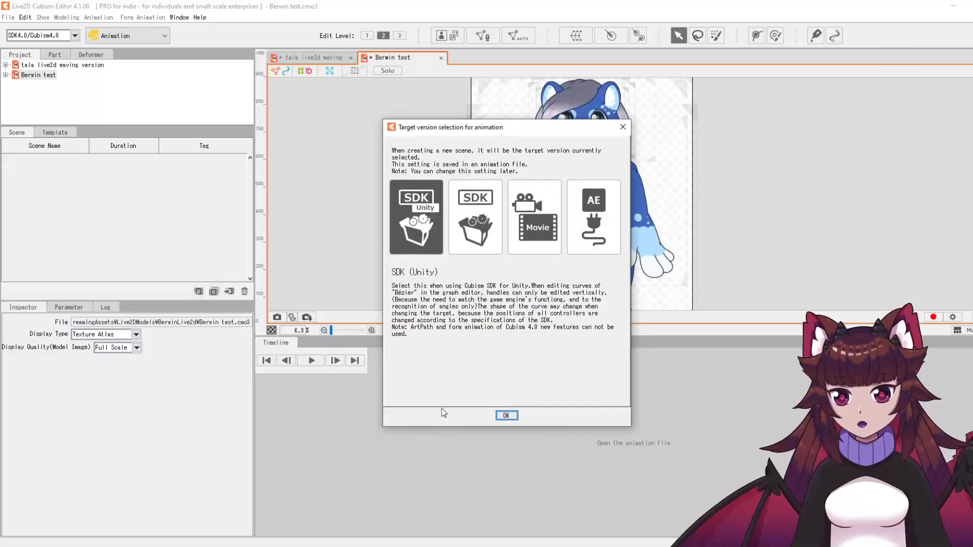
left_click(507, 416)
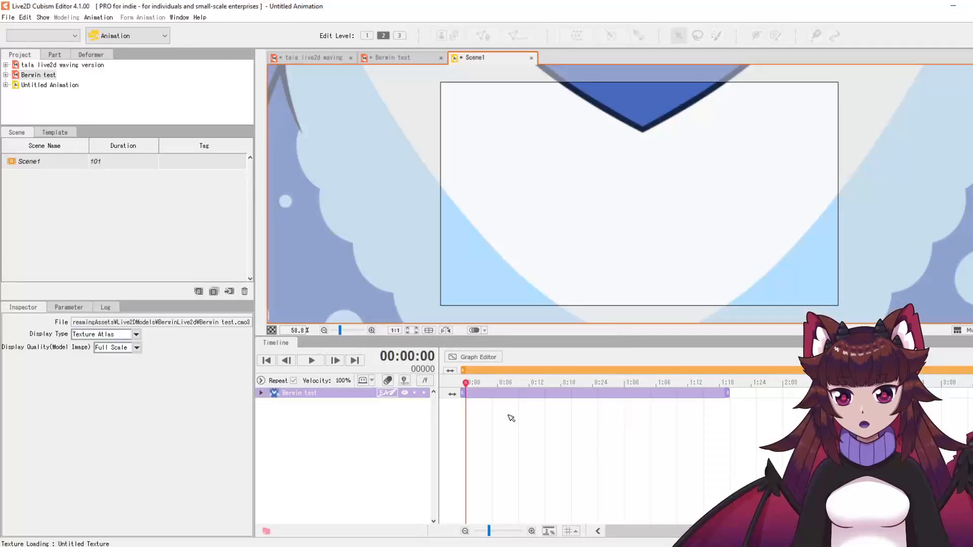
Scale the model down until it fits inside the scene canvas, and shorten the clip to end at 2:00.
scroll(588, 218, "down", 4)
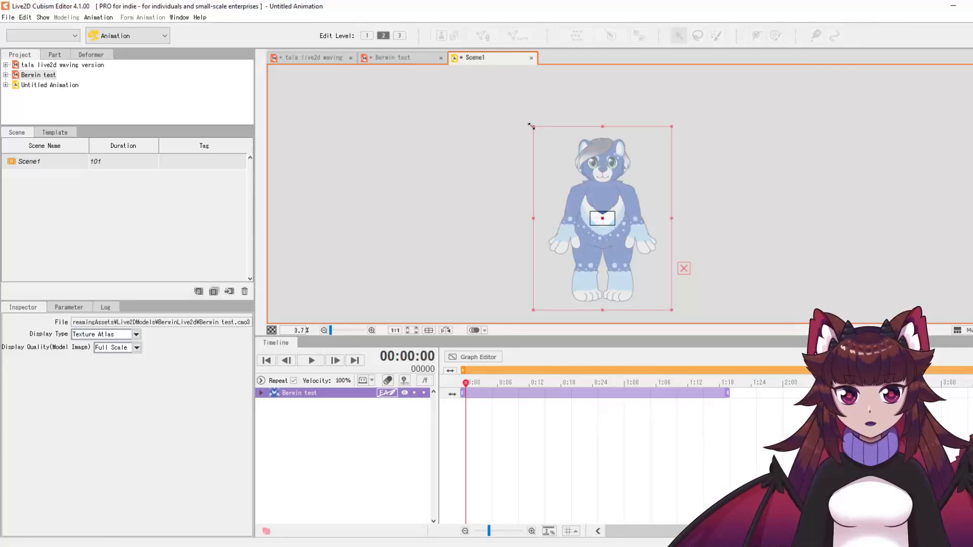
left_click_drag(532, 126, 669, 285)
scroll(595, 231, "up", 6)
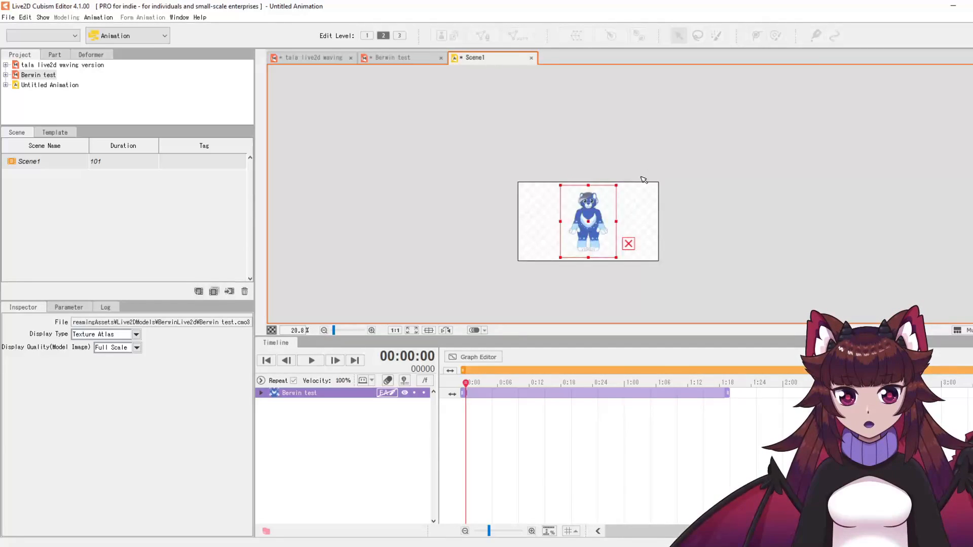
scroll(571, 305, "up", 2)
left_click_drag(727, 393, 786, 393)
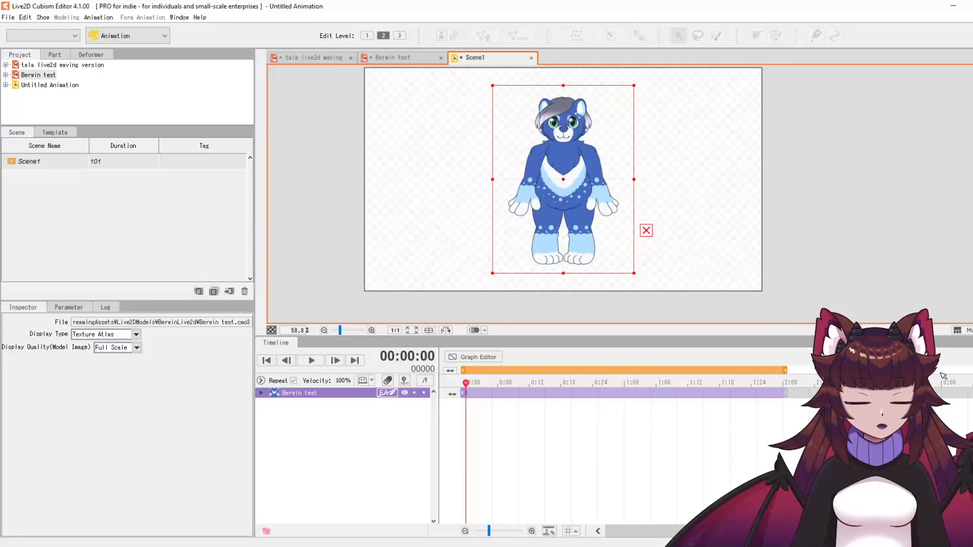
Key Arm Right Wave Swap and Arm Right Wave at 0 on frame 0 of the model's track.
left_click(261, 393)
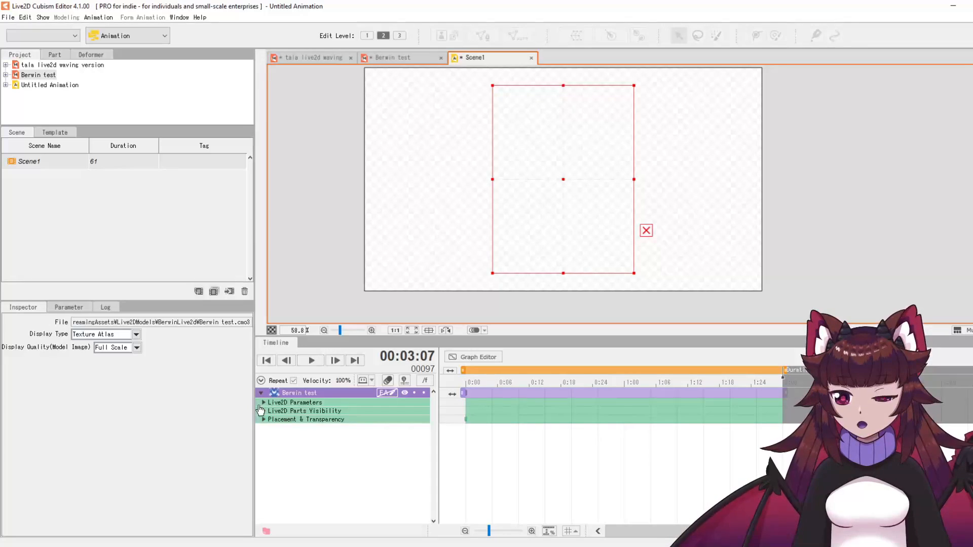
left_click(263, 402)
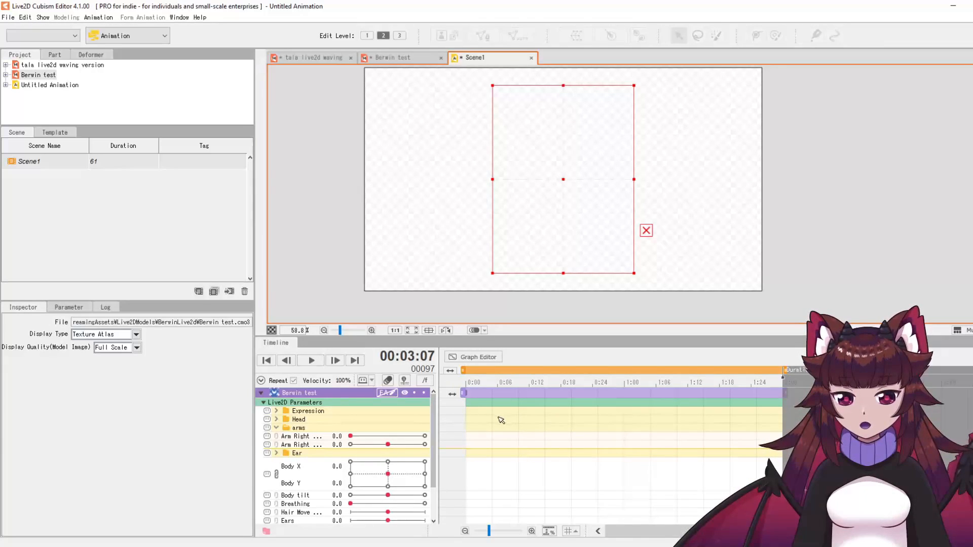
left_click(466, 436)
left_click(330, 437)
key("Return")
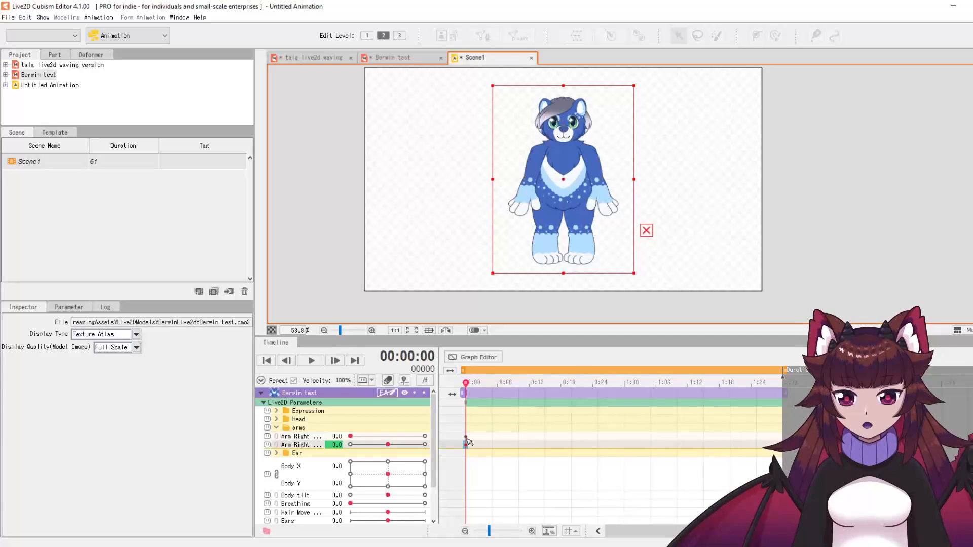
On frame 3, key Arm Right Wave Swap at 1.0 and Arm Right Wave at 0.
left_click(481, 438)
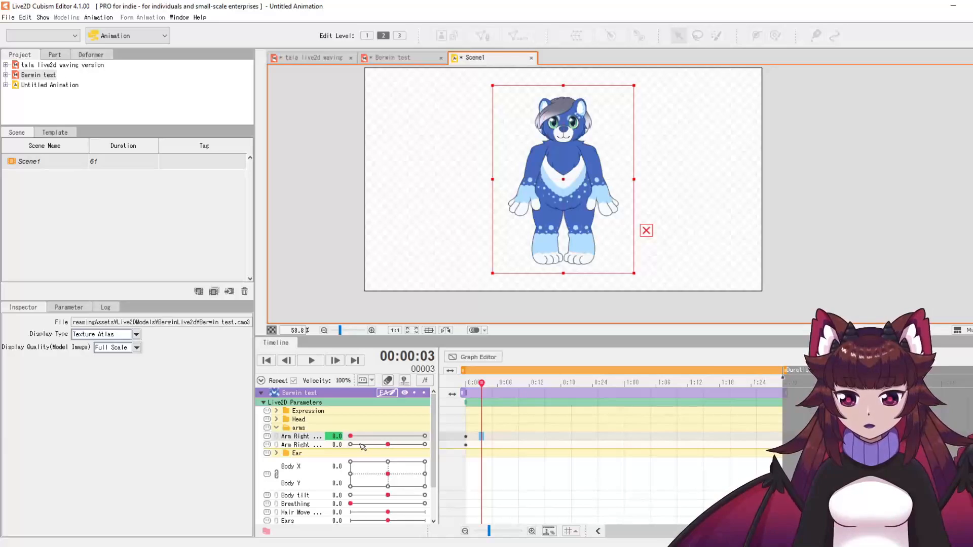
left_click_drag(350, 436, 425, 436)
left_click_drag(482, 384, 487, 398)
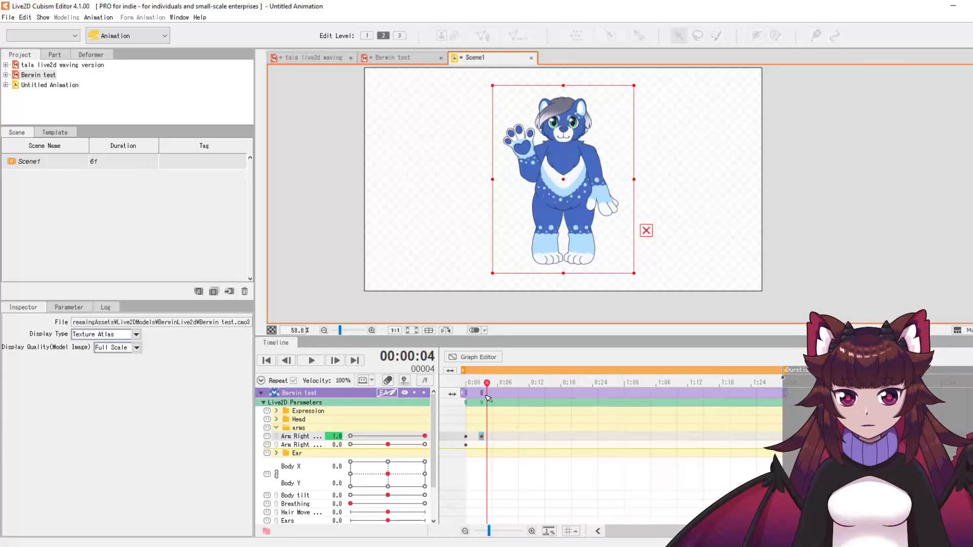
left_click(492, 445)
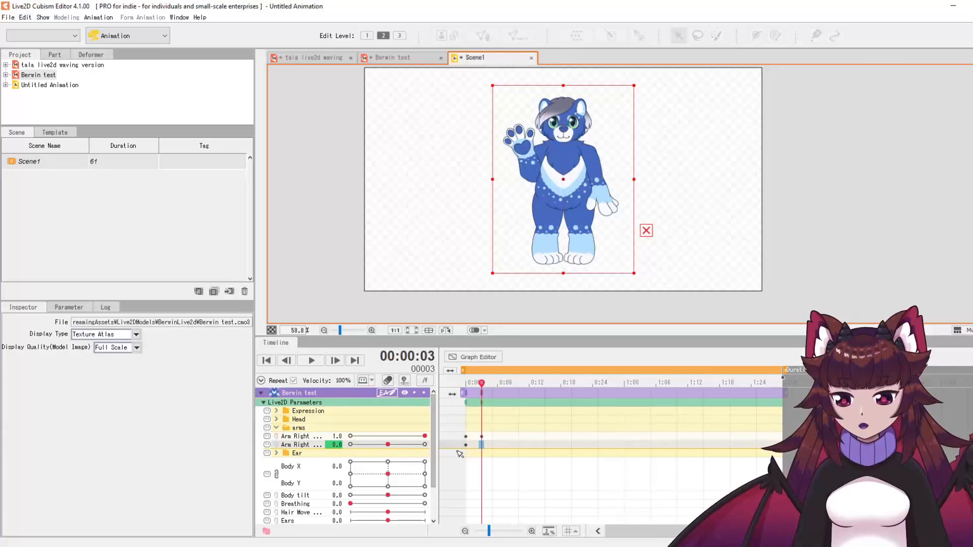
left_click(480, 394)
left_click(480, 395)
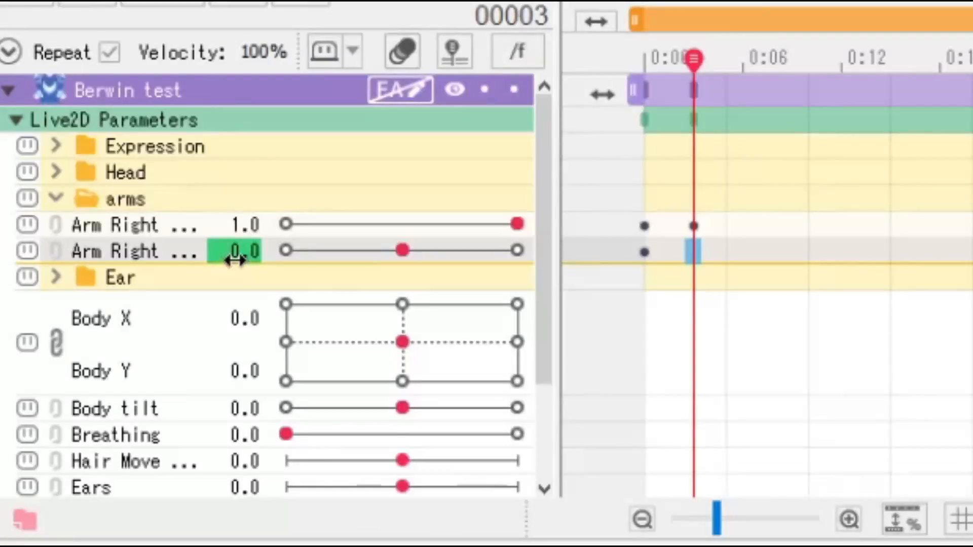
left_click(232, 254)
type("0")
key("Return")
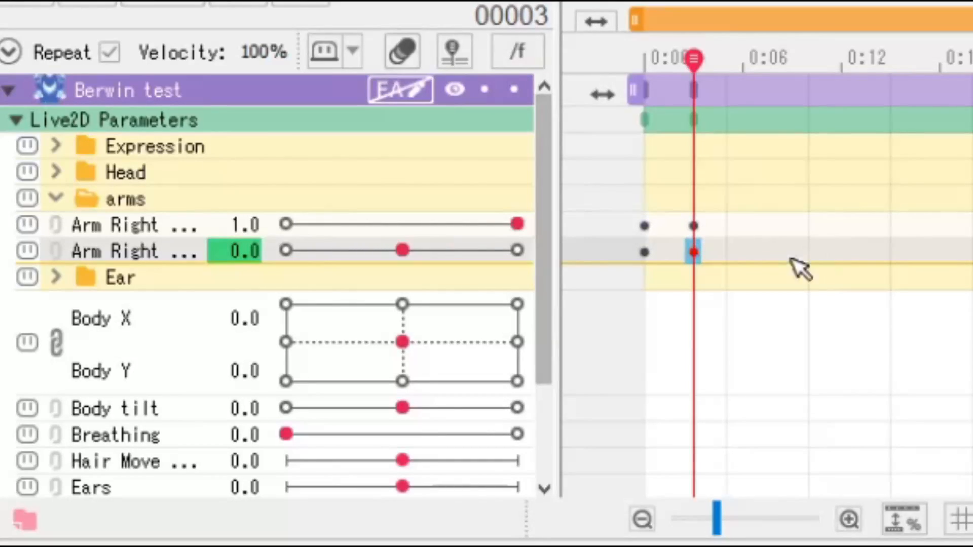
Key Arm Right Wave alternating between -30 and 30 on frames 10, 20, 30 and 40, and return it to 0 on frame 50.
left_click(808, 251)
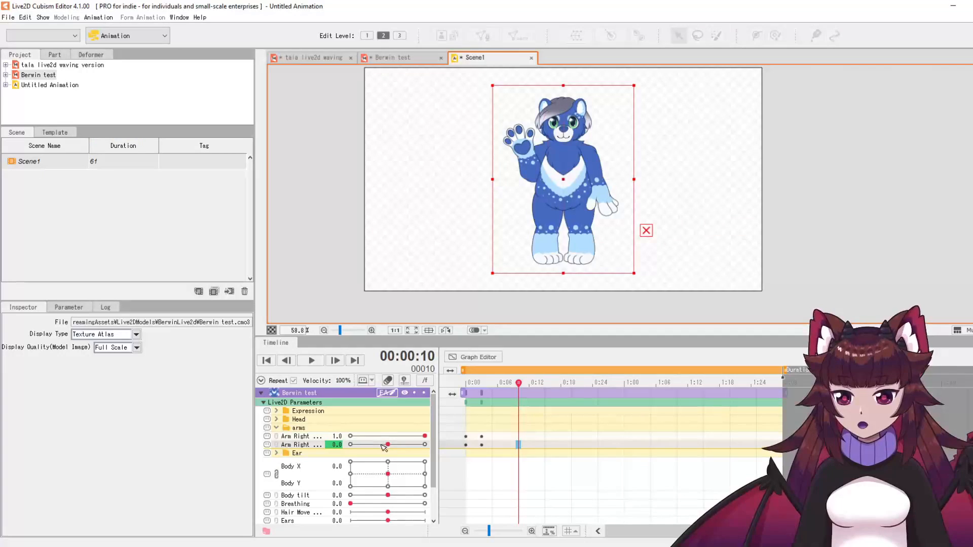
left_click_drag(384, 447, 425, 445)
left_click(572, 445)
left_click(624, 445)
left_click(677, 445)
left_click(730, 445)
key("Return")
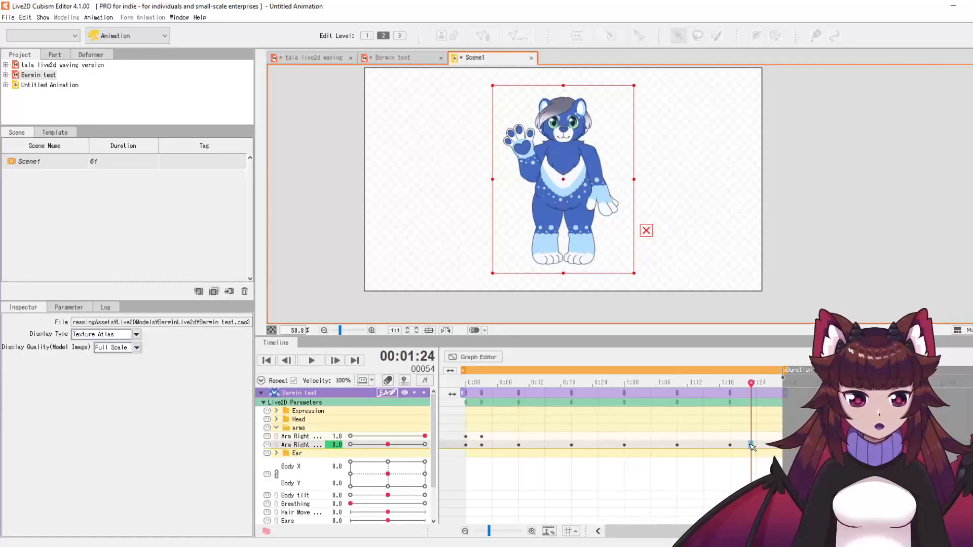
Key Arm Right Wave Swap at 1.0 on frame 50 and at 0 on frame 54 to lower the arm.
left_click_drag(425, 439, 274, 442)
left_click(730, 436)
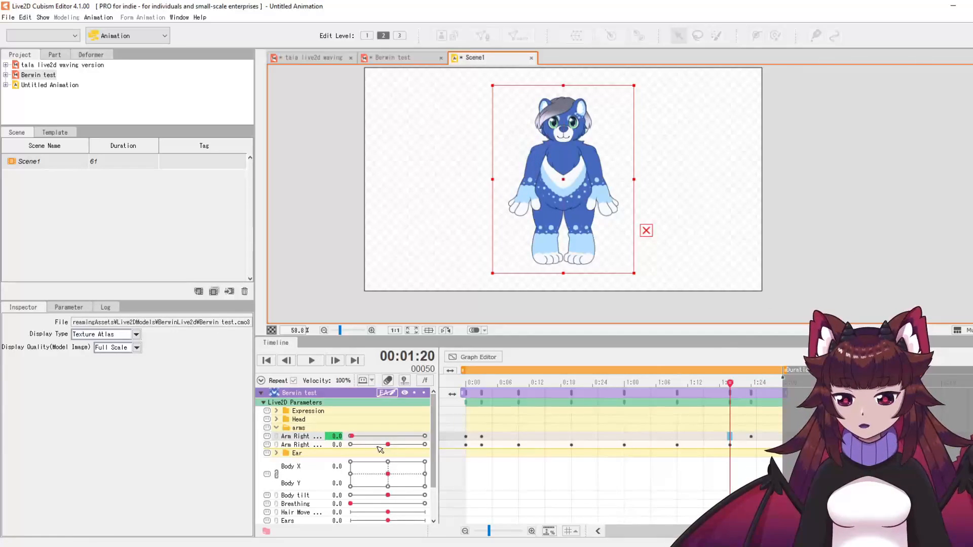
left_click_drag(360, 439, 446, 444)
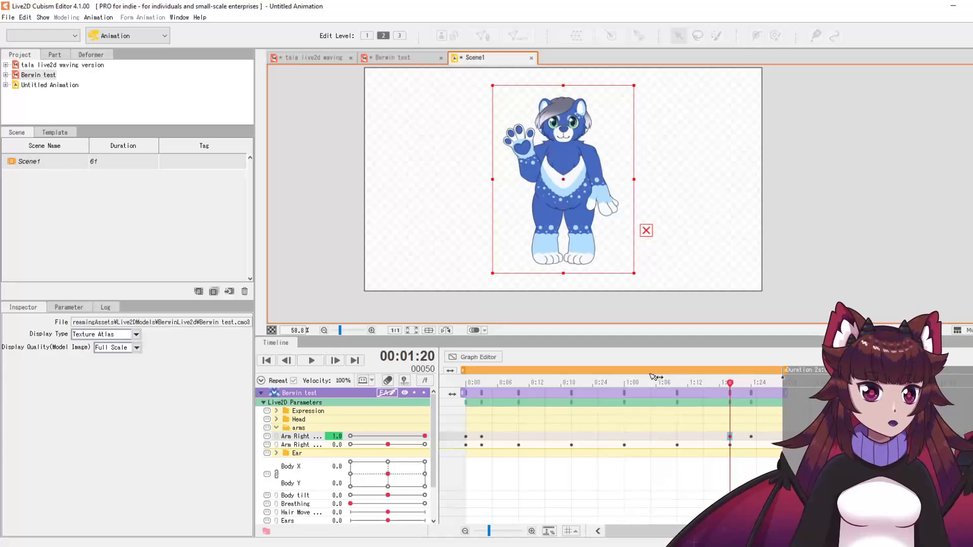
Play back the wave and try shifting the frame 20 Arm Right Wave key earlier, restoring it to frame 20.
left_click(311, 360)
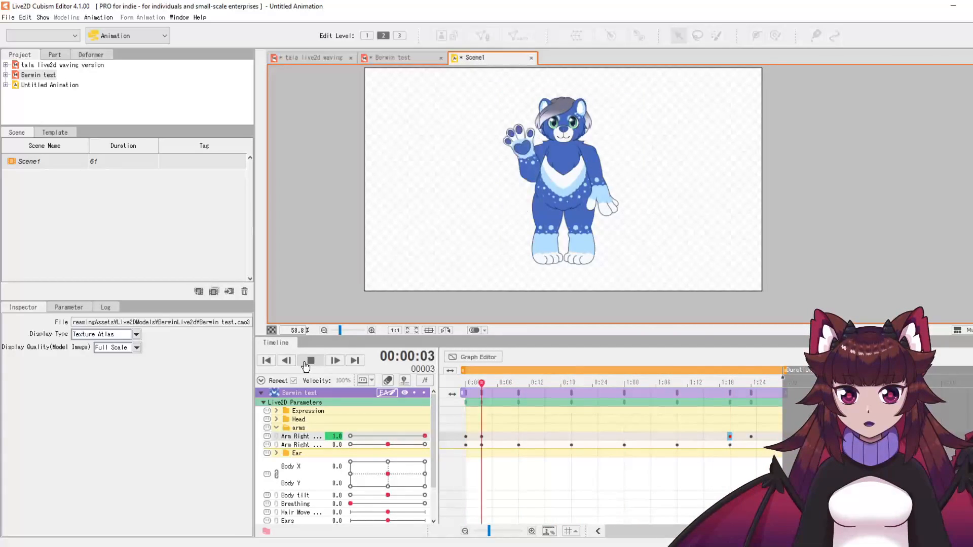
left_click(589, 438)
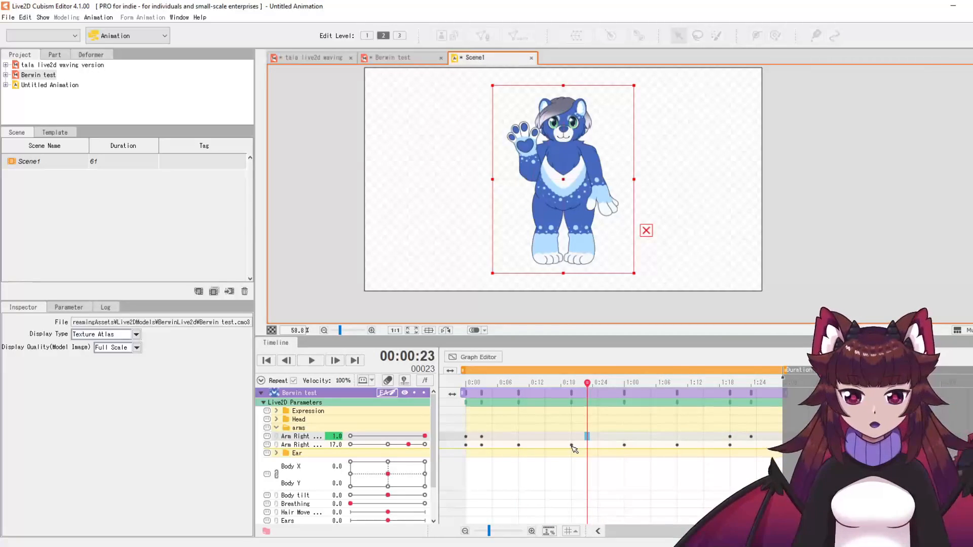
left_click(571, 446)
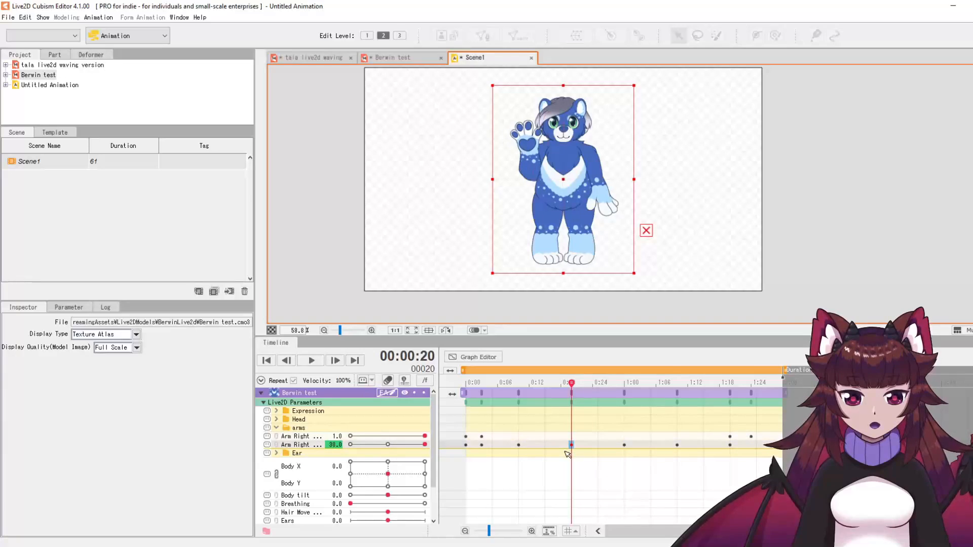
mouse_move(572, 446)
left_mouse_down()
mouse_move(553, 446)
mouse_move(568, 446)
left_mouse_up()
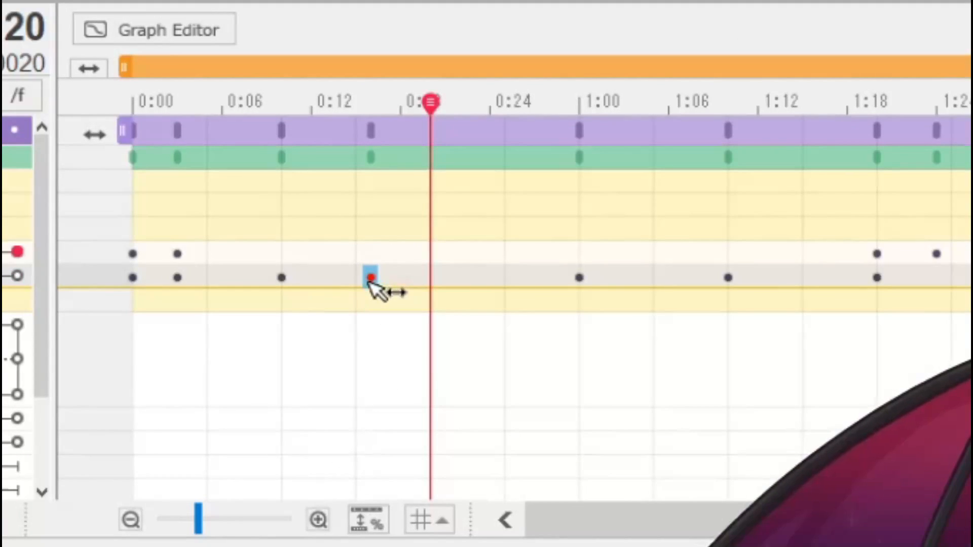
left_click_drag(423, 289, 292, 293)
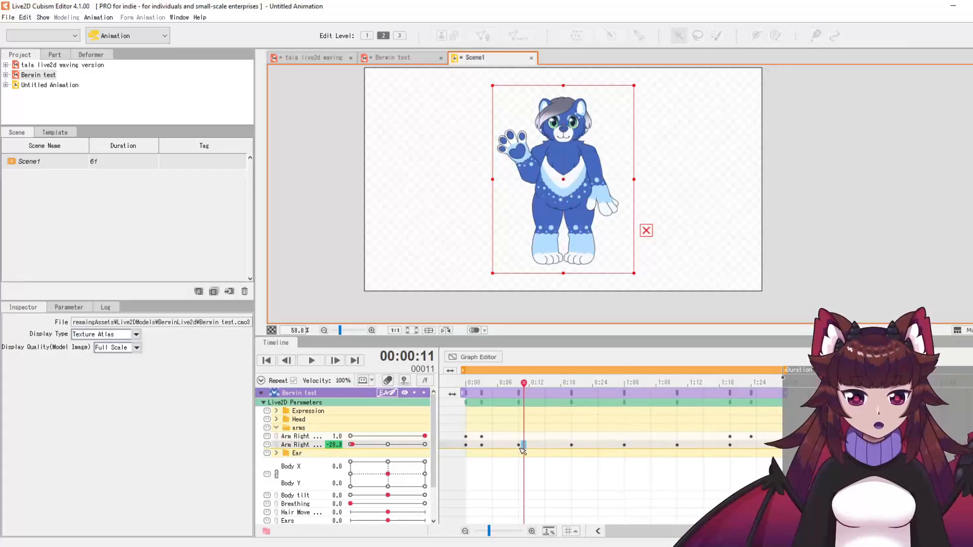
left_click_drag(523, 450, 571, 446)
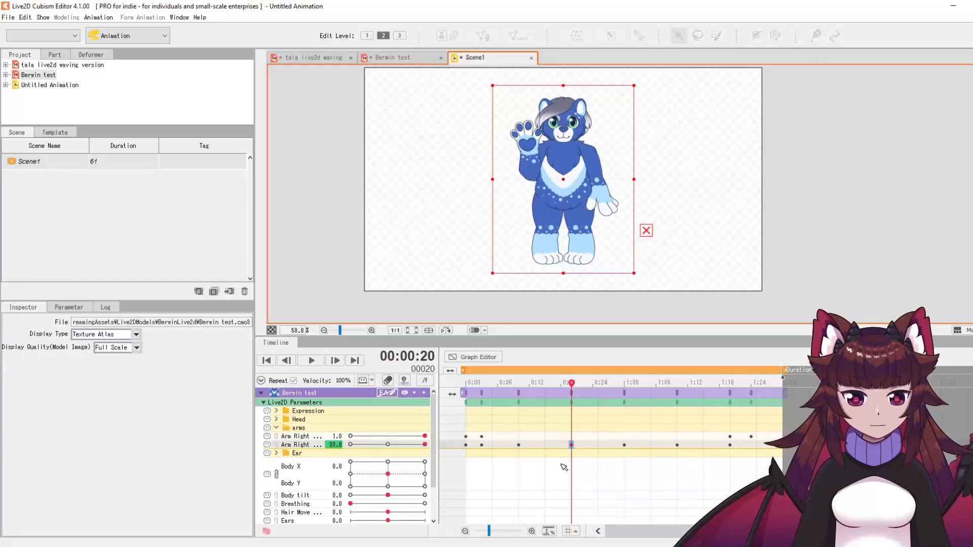
left_click(609, 437)
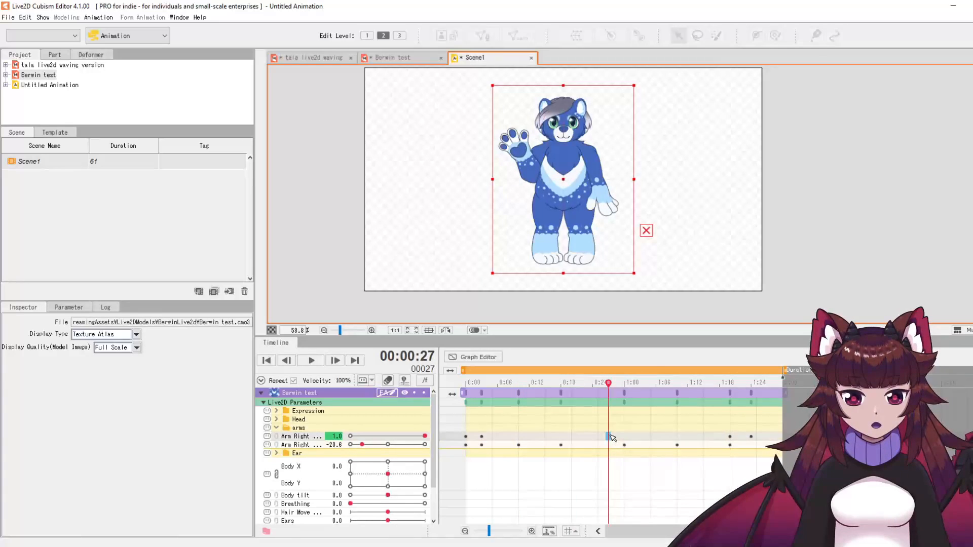
left_click(561, 445)
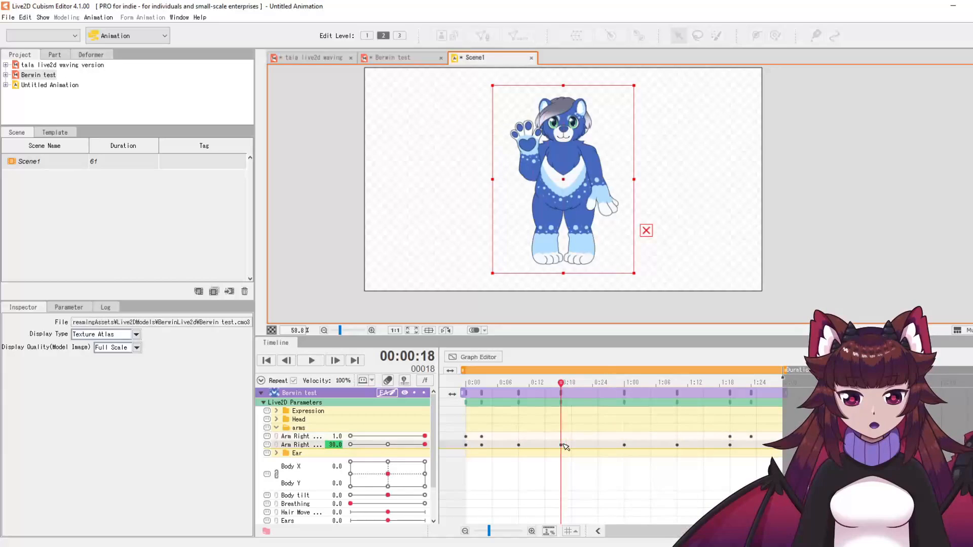
left_click_drag(570, 446, 571, 446)
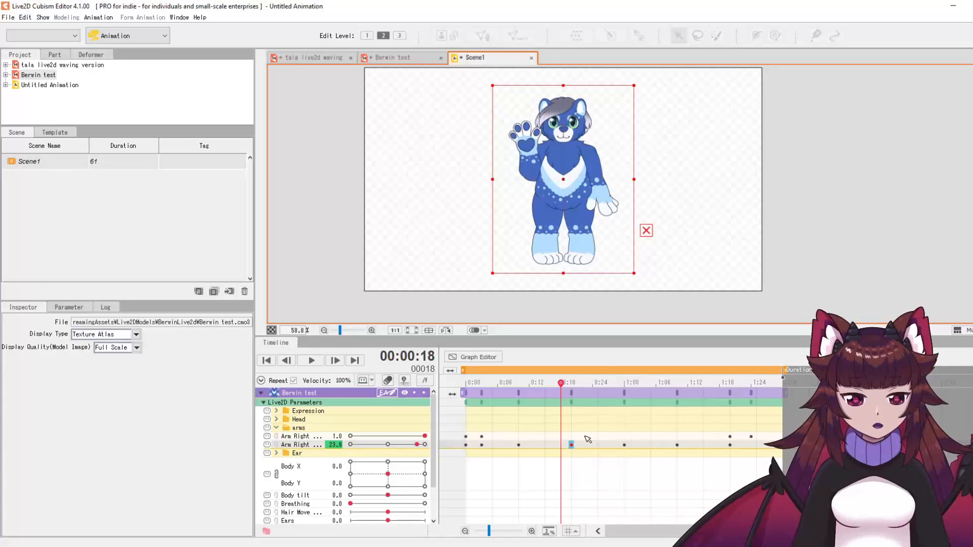
left_click(628, 430)
Export the scene as a motion file from frame 0, and bring up the runtime export options for the Berwin test model.
left_click(465, 386)
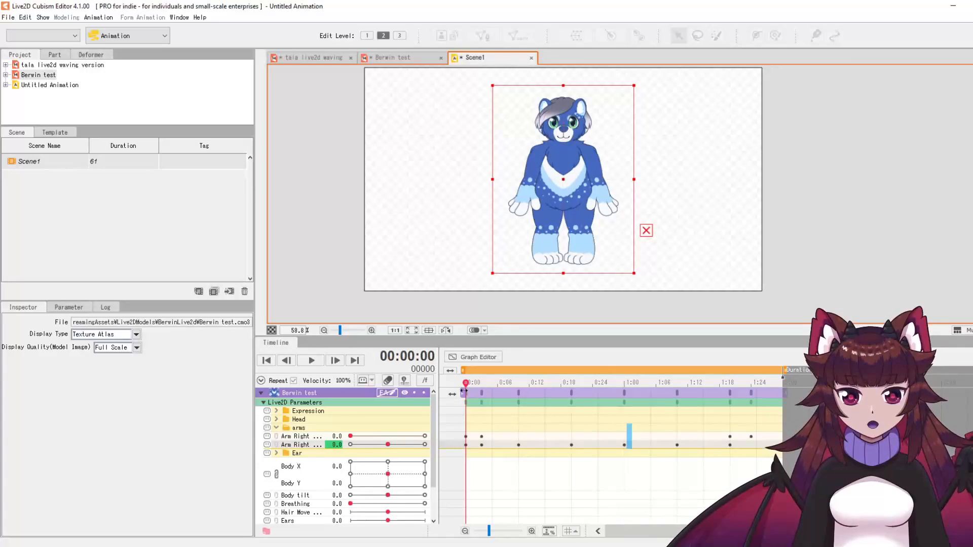
left_click(8, 18)
mouse_move(51, 168)
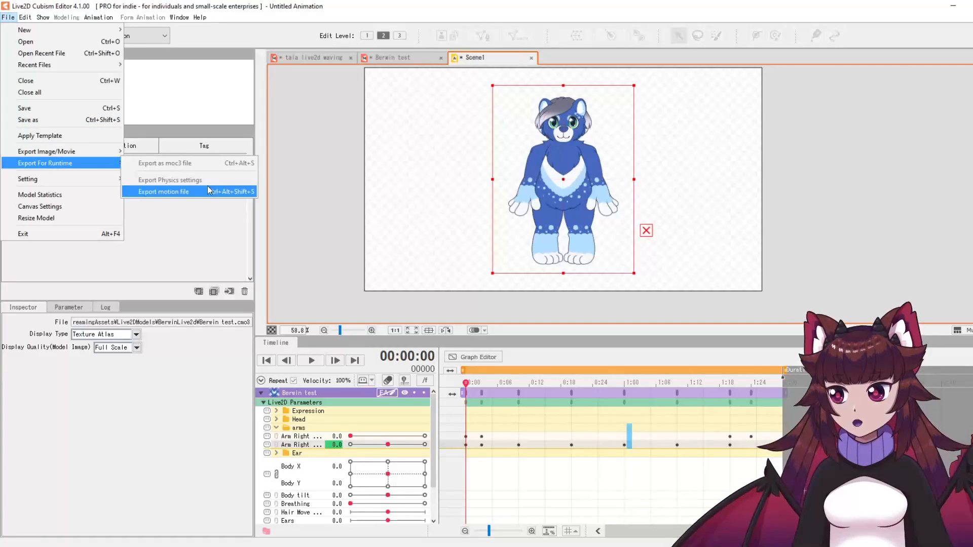
left_click(184, 193)
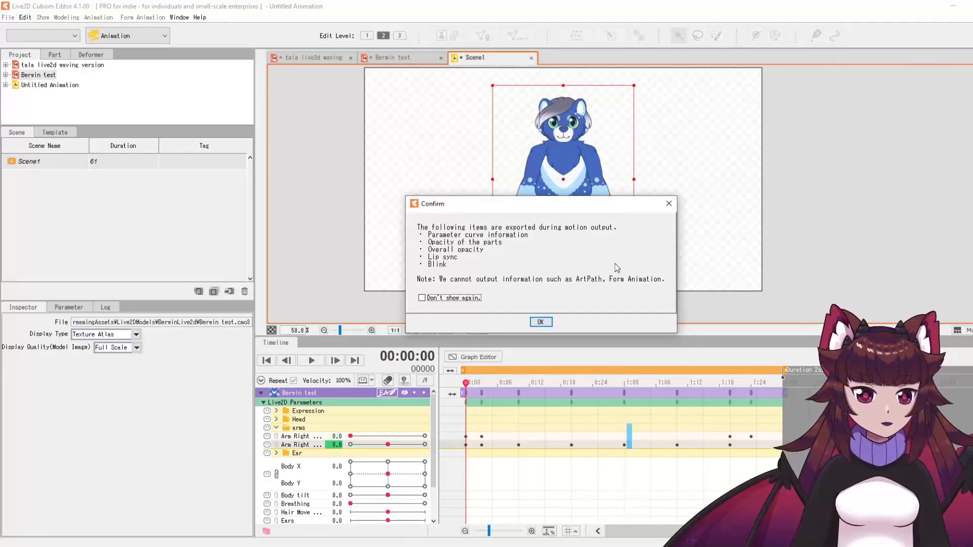
left_click(540, 322)
left_click(491, 408)
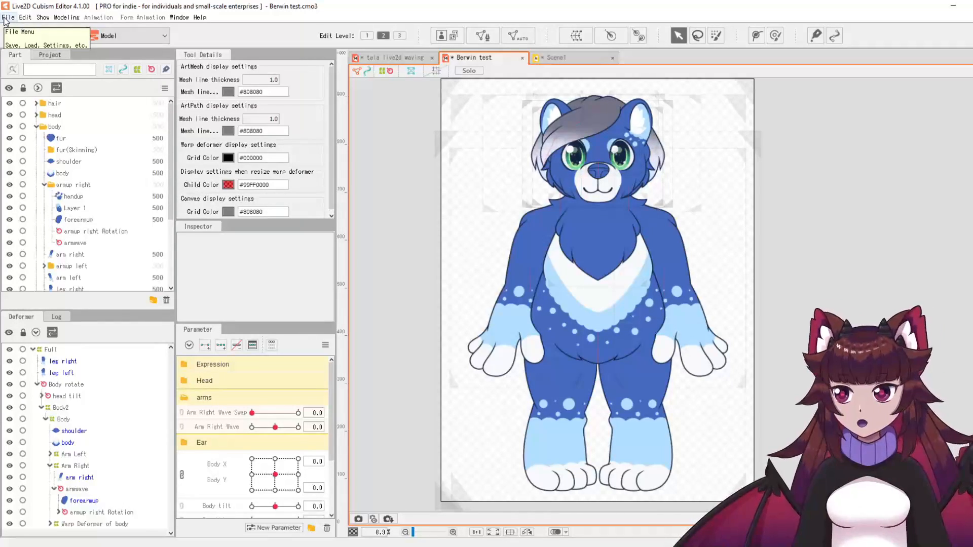
left_click(8, 18)
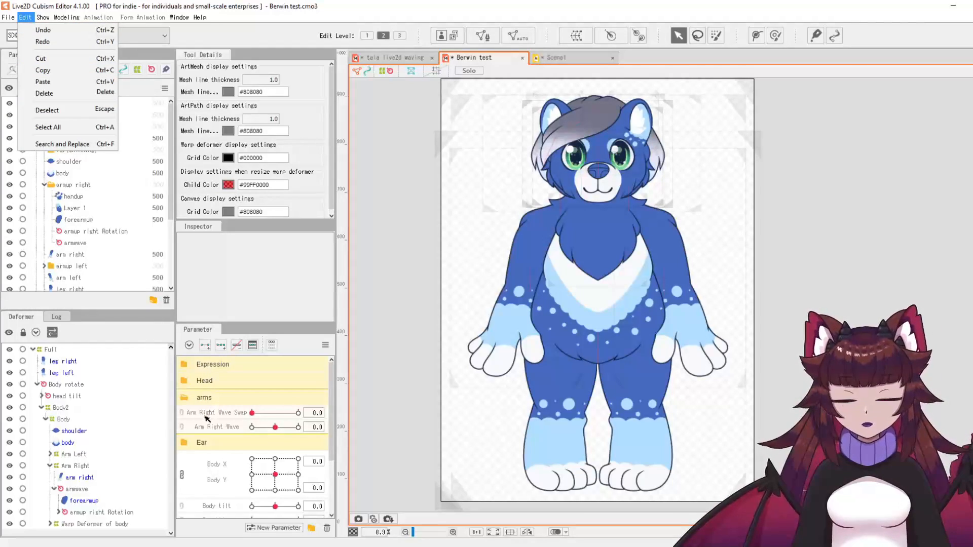
mouse_move(101, 163)
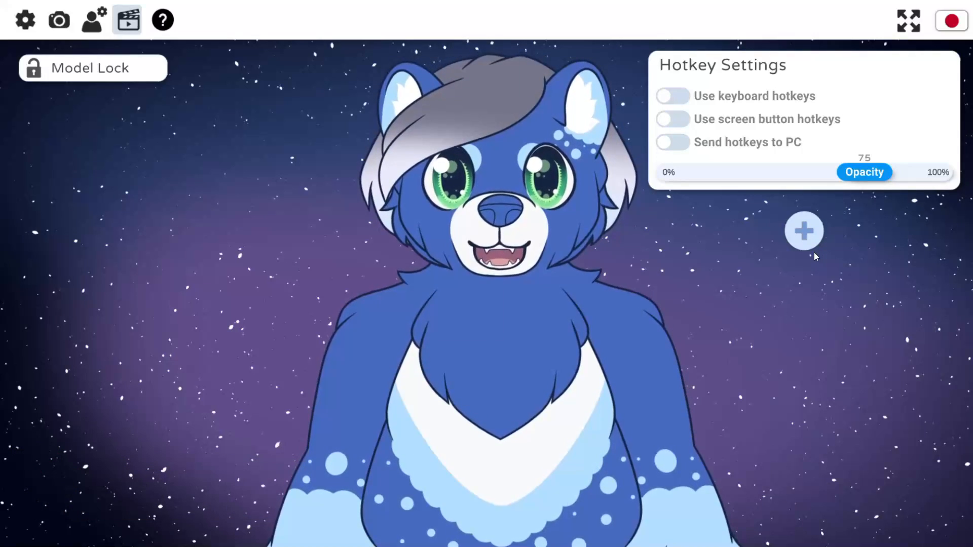
In VTube Studio, add a Play Animation (motion3) hotkey for Scene1 and record Numpad1 as its first key.
left_click(804, 231)
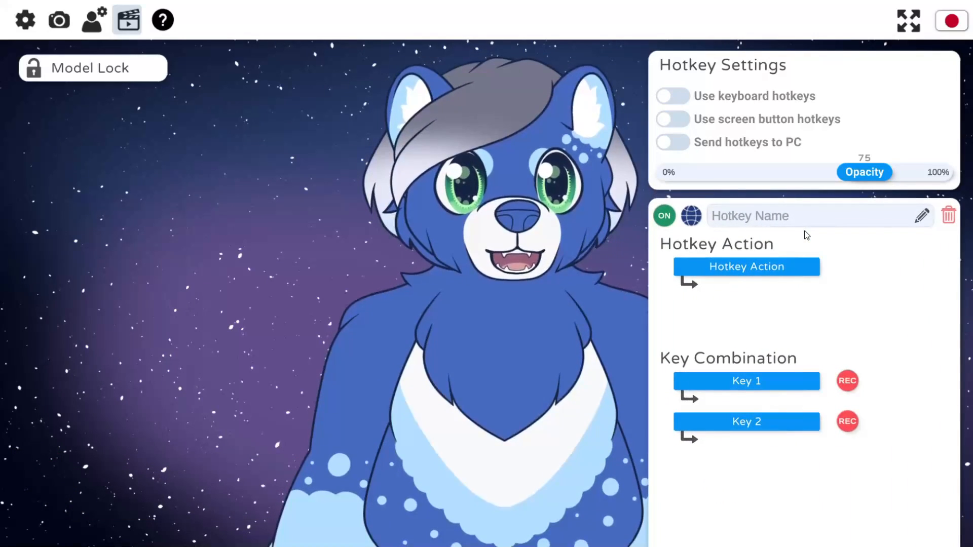
left_click(747, 267)
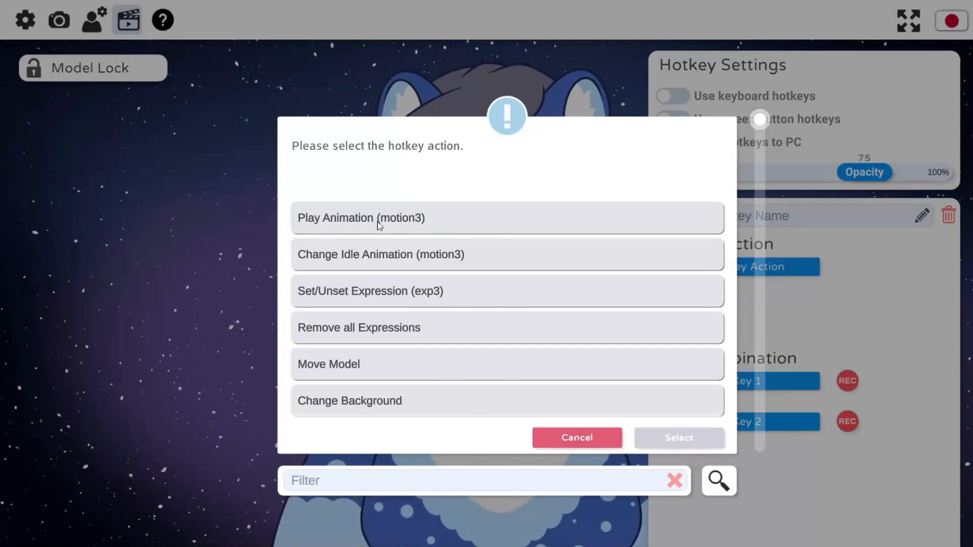
left_click(420, 223)
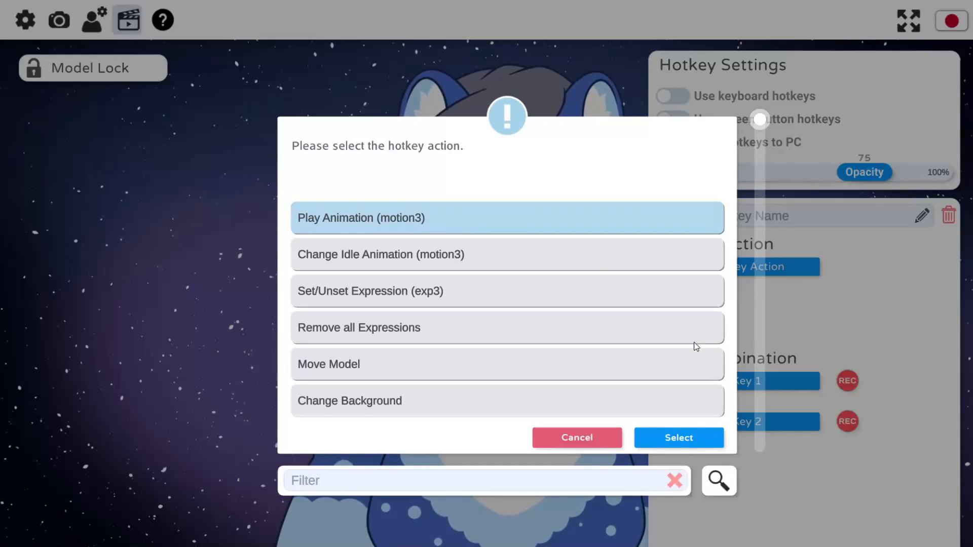
left_click(686, 449)
left_click(749, 311)
left_click(368, 263)
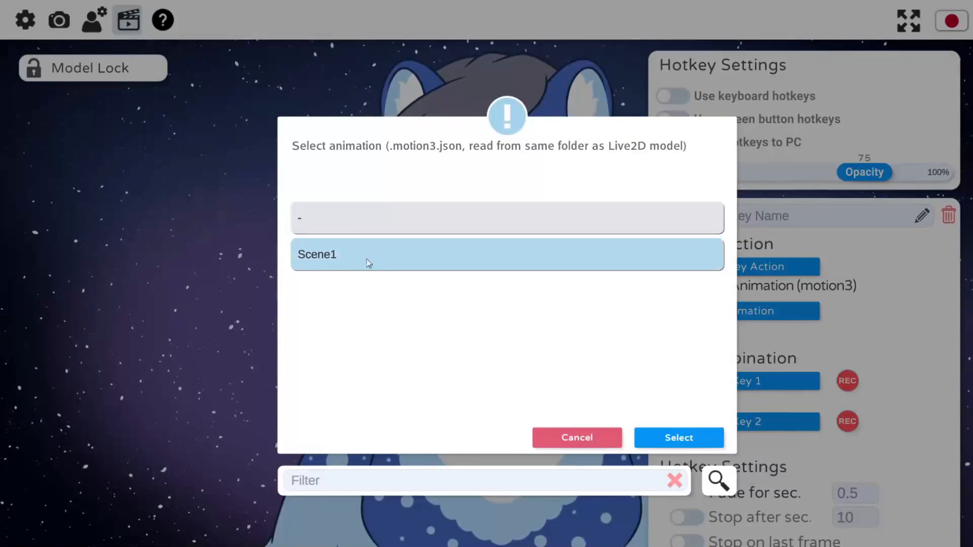
left_click(698, 442)
left_click(847, 384)
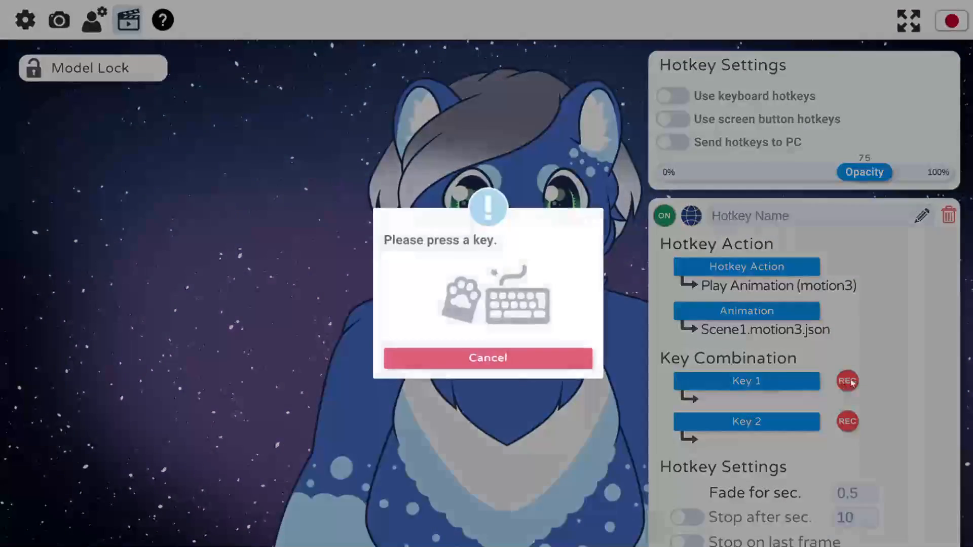
key("KP_1")
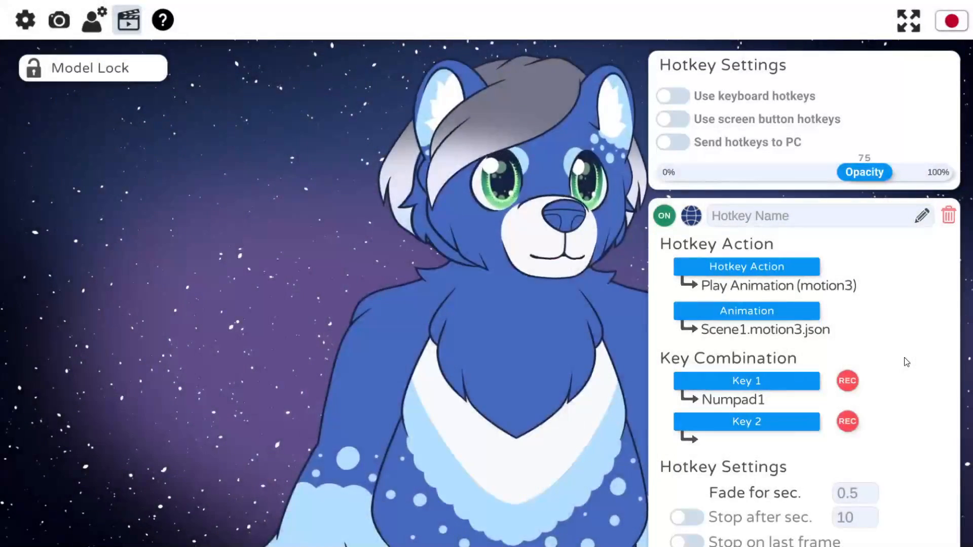